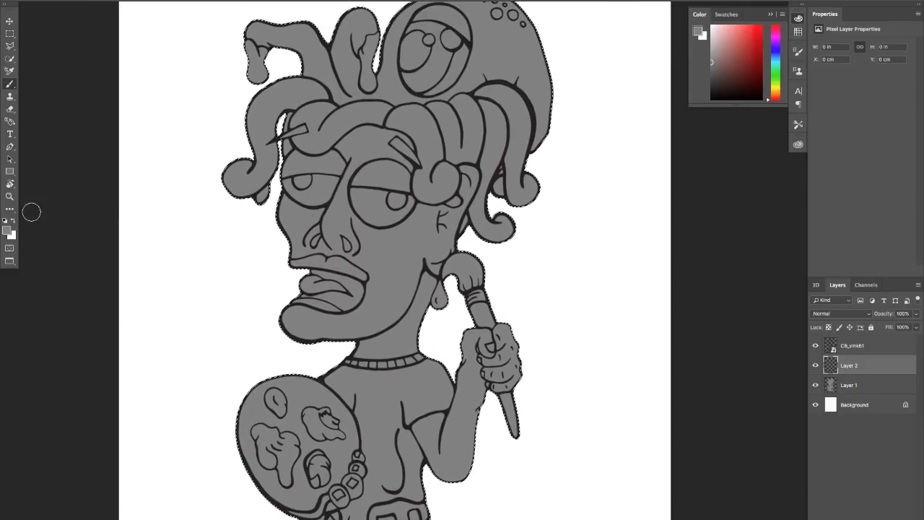
Step: Set the foreground colour to the light peach skin tone ffc898 and switch to the Brush tool
{"action": "left_click", "coordinate": [7, 230]}
{"action": "left_click_drag", "start_coordinate": [673, 288], "coordinate": [681, 281]}
{"action": "mouse_move", "coordinate": [752, 335]}
{"action": "left_mouse_down"}
{"action": "mouse_move", "coordinate": [751, 261]}
{"action": "mouse_move", "coordinate": [638, 274]}
{"action": "mouse_move", "coordinate": [618, 284]}
{"action": "mouse_move", "coordinate": [628, 288]}
{"action": "left_mouse_up"}
{"action": "left_click", "coordinate": [717, 280]}
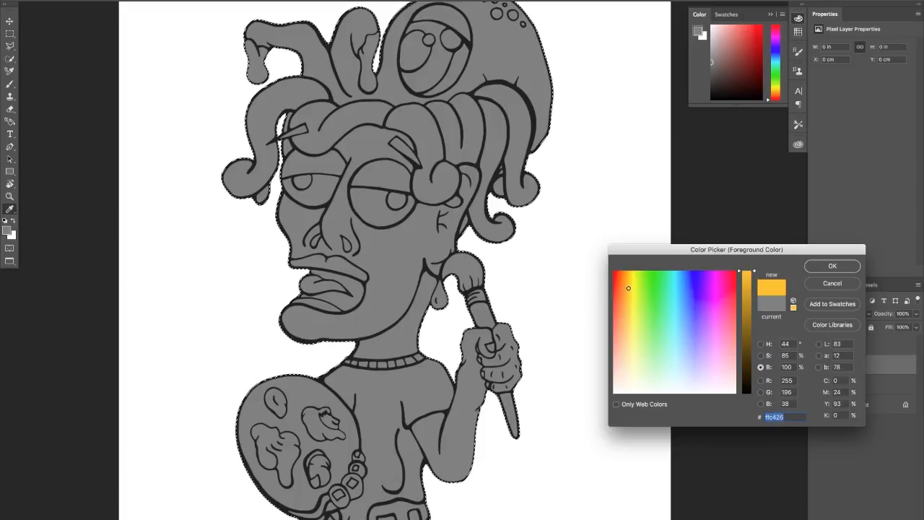
{"action": "left_click", "coordinate": [626, 289]}
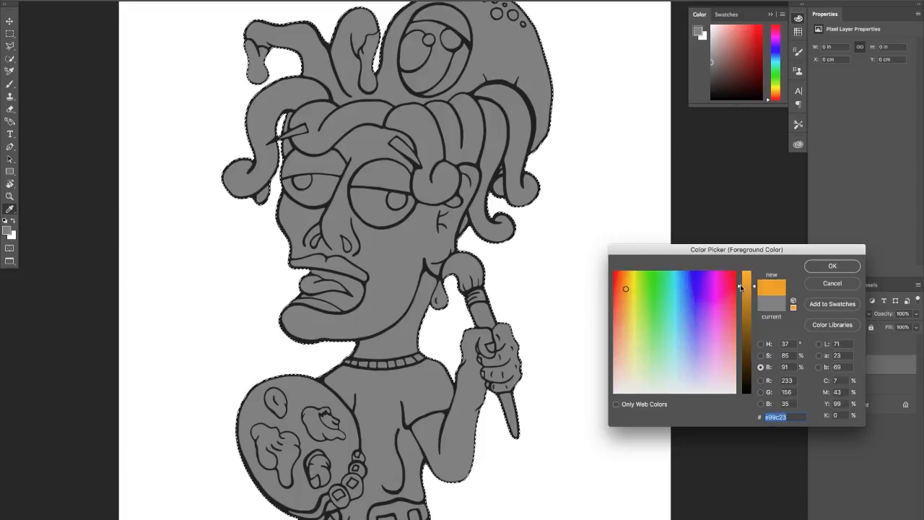
{"action": "left_click", "coordinate": [623, 351]}
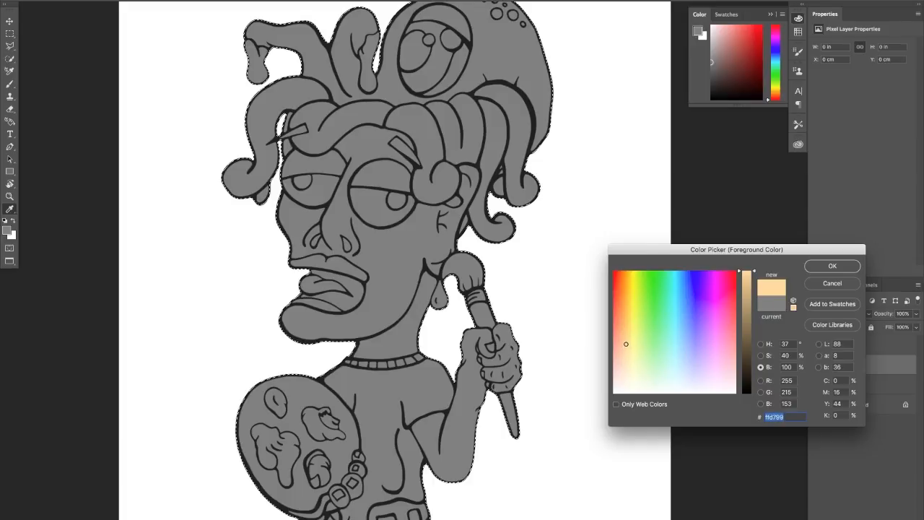
{"action": "left_click", "coordinate": [622, 344]}
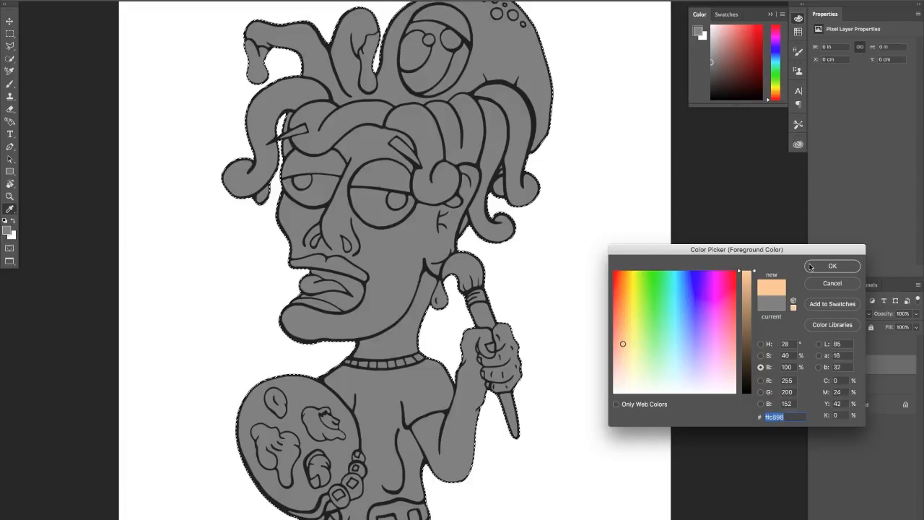
{"action": "left_click", "coordinate": [810, 267]}
{"action": "key", "text": "b"}
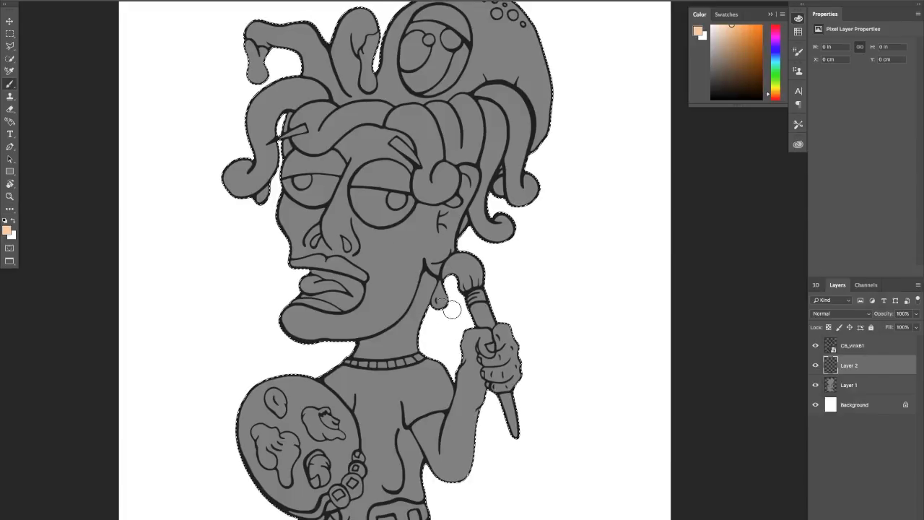
Step: Paint the temple, forehead, upper eyelids and bridge of the nose in the peach skin tone on Layer 2
{"action": "left_click_drag", "start_coordinate": [309, 179], "coordinate": [350, 192]}
{"action": "left_click_drag", "start_coordinate": [292, 145], "coordinate": [299, 172]}
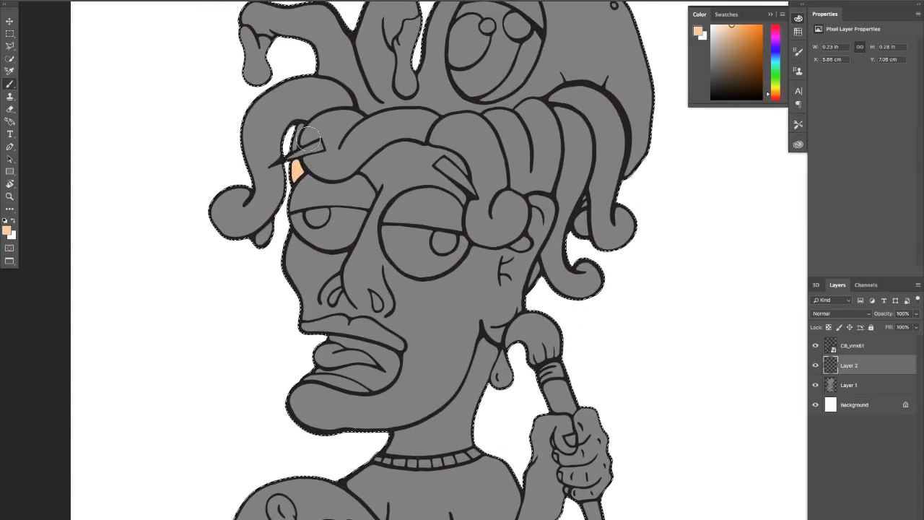
{"action": "left_click_drag", "start_coordinate": [292, 143], "coordinate": [297, 127]}
{"action": "mouse_move", "coordinate": [380, 186]}
{"action": "left_mouse_down"}
{"action": "mouse_move", "coordinate": [361, 237]}
{"action": "mouse_move", "coordinate": [392, 184]}
{"action": "mouse_move", "coordinate": [396, 190]}
{"action": "left_mouse_up"}
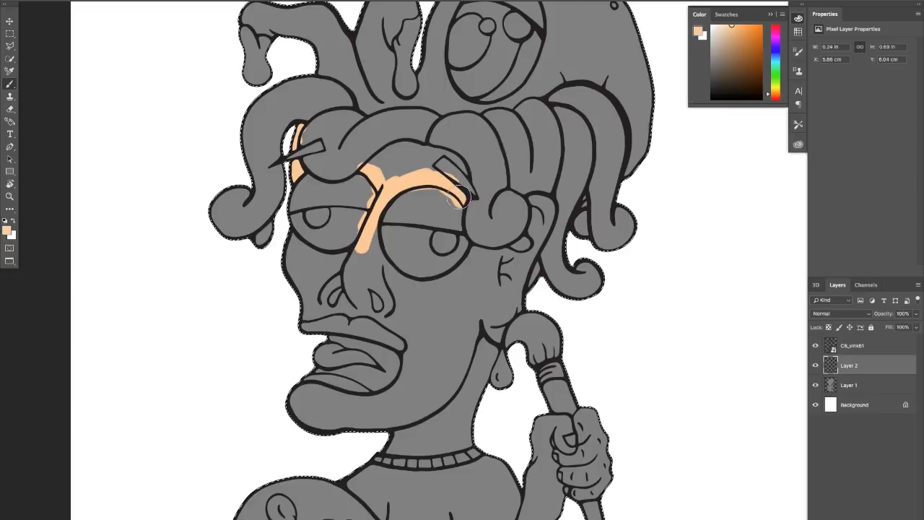
{"action": "mouse_move", "coordinate": [461, 197]}
{"action": "left_mouse_down"}
{"action": "mouse_move", "coordinate": [398, 209]}
{"action": "mouse_move", "coordinate": [444, 212]}
{"action": "mouse_move", "coordinate": [391, 215]}
{"action": "mouse_move", "coordinate": [454, 225]}
{"action": "mouse_move", "coordinate": [455, 208]}
{"action": "mouse_move", "coordinate": [436, 224]}
{"action": "left_mouse_up"}
{"action": "mouse_move", "coordinate": [373, 209]}
{"action": "left_mouse_down"}
{"action": "mouse_move", "coordinate": [285, 211]}
{"action": "mouse_move", "coordinate": [308, 184]}
{"action": "mouse_move", "coordinate": [332, 196]}
{"action": "mouse_move", "coordinate": [331, 183]}
{"action": "mouse_move", "coordinate": [340, 195]}
{"action": "mouse_move", "coordinate": [312, 199]}
{"action": "mouse_move", "coordinate": [339, 185]}
{"action": "mouse_move", "coordinate": [341, 195]}
{"action": "mouse_move", "coordinate": [372, 195]}
{"action": "mouse_move", "coordinate": [353, 183]}
{"action": "mouse_move", "coordinate": [381, 158]}
{"action": "mouse_move", "coordinate": [376, 151]}
{"action": "mouse_move", "coordinate": [434, 147]}
{"action": "mouse_move", "coordinate": [413, 141]}
{"action": "mouse_move", "coordinate": [464, 152]}
{"action": "mouse_move", "coordinate": [486, 169]}
{"action": "mouse_move", "coordinate": [443, 159]}
{"action": "mouse_move", "coordinate": [437, 169]}
{"action": "mouse_move", "coordinate": [389, 168]}
{"action": "left_mouse_up"}
{"action": "key", "text": "space"}
{"action": "left_click", "coordinate": [331, 197], "text": "super"}
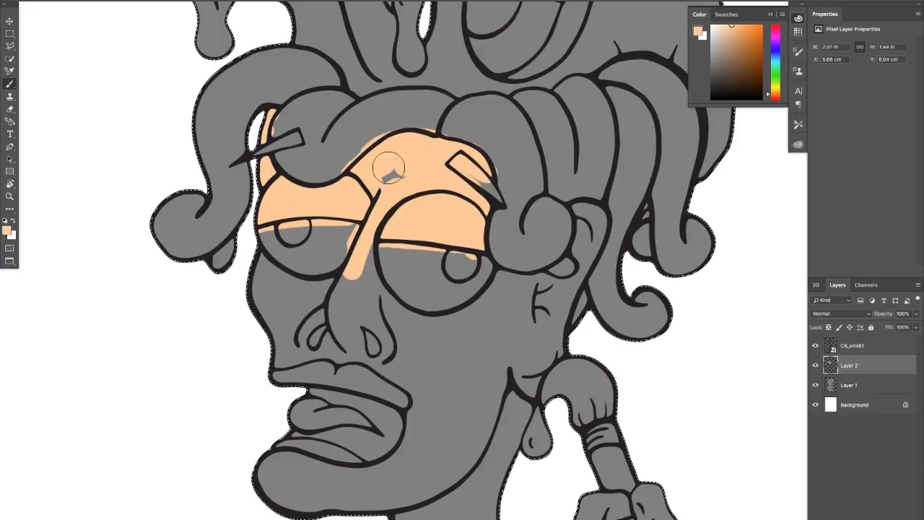
Step: Fill the nose, both cheeks, the ear and the side of the face with the peach skin tone
{"action": "scroll", "coordinate": [389, 184], "scroll_direction": "down", "scroll_amount": 3}
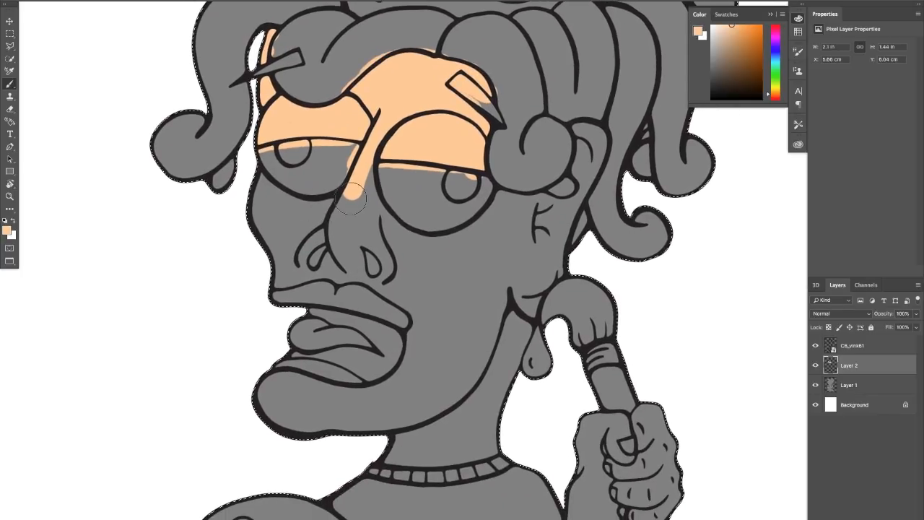
{"action": "mouse_move", "coordinate": [312, 218]}
{"action": "left_mouse_down"}
{"action": "mouse_move", "coordinate": [338, 206]}
{"action": "mouse_move", "coordinate": [270, 208]}
{"action": "mouse_move", "coordinate": [277, 197]}
{"action": "mouse_move", "coordinate": [271, 220]}
{"action": "mouse_move", "coordinate": [285, 242]}
{"action": "mouse_move", "coordinate": [260, 262]}
{"action": "mouse_move", "coordinate": [336, 264]}
{"action": "mouse_move", "coordinate": [390, 282]}
{"action": "mouse_move", "coordinate": [430, 317]}
{"action": "mouse_move", "coordinate": [342, 221]}
{"action": "left_mouse_up"}
{"action": "mouse_move", "coordinate": [323, 253]}
{"action": "left_mouse_down"}
{"action": "mouse_move", "coordinate": [358, 184]}
{"action": "mouse_move", "coordinate": [369, 208]}
{"action": "mouse_move", "coordinate": [369, 158]}
{"action": "mouse_move", "coordinate": [380, 228]}
{"action": "mouse_move", "coordinate": [367, 214]}
{"action": "mouse_move", "coordinate": [394, 227]}
{"action": "left_mouse_up"}
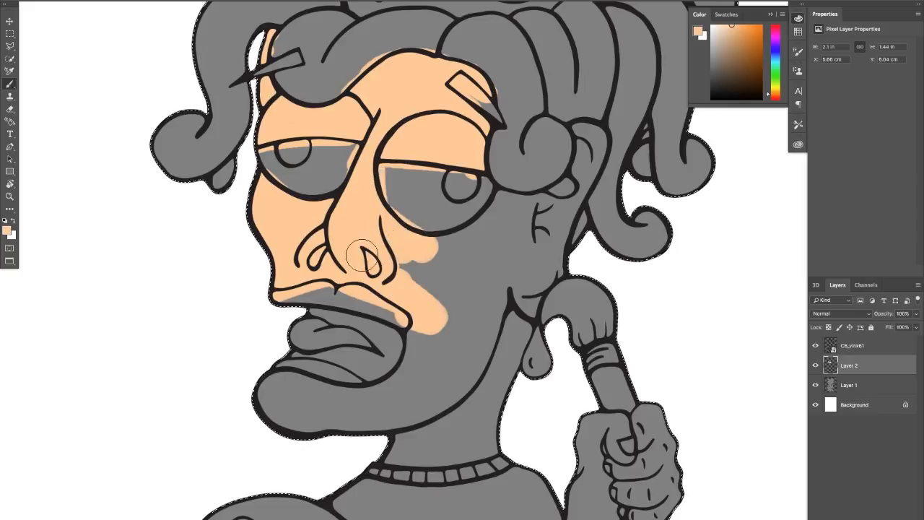
{"action": "mouse_move", "coordinate": [363, 256]}
{"action": "left_mouse_down"}
{"action": "mouse_move", "coordinate": [438, 253]}
{"action": "mouse_move", "coordinate": [441, 231]}
{"action": "mouse_move", "coordinate": [501, 200]}
{"action": "mouse_move", "coordinate": [571, 206]}
{"action": "left_mouse_up"}
{"action": "mouse_move", "coordinate": [589, 126]}
{"action": "left_mouse_down"}
{"action": "mouse_move", "coordinate": [593, 172]}
{"action": "mouse_move", "coordinate": [604, 141]}
{"action": "mouse_move", "coordinate": [582, 161]}
{"action": "mouse_move", "coordinate": [582, 142]}
{"action": "mouse_move", "coordinate": [574, 185]}
{"action": "mouse_move", "coordinate": [545, 217]}
{"action": "mouse_move", "coordinate": [542, 230]}
{"action": "mouse_move", "coordinate": [564, 216]}
{"action": "mouse_move", "coordinate": [574, 241]}
{"action": "mouse_move", "coordinate": [577, 212]}
{"action": "mouse_move", "coordinate": [548, 253]}
{"action": "mouse_move", "coordinate": [574, 257]}
{"action": "mouse_move", "coordinate": [540, 274]}
{"action": "mouse_move", "coordinate": [555, 270]}
{"action": "mouse_move", "coordinate": [537, 285]}
{"action": "mouse_move", "coordinate": [521, 322]}
{"action": "mouse_move", "coordinate": [504, 319]}
{"action": "mouse_move", "coordinate": [545, 239]}
{"action": "mouse_move", "coordinate": [496, 277]}
{"action": "mouse_move", "coordinate": [505, 242]}
{"action": "mouse_move", "coordinate": [442, 271]}
{"action": "mouse_move", "coordinate": [424, 307]}
{"action": "mouse_move", "coordinate": [470, 285]}
{"action": "mouse_move", "coordinate": [455, 336]}
{"action": "left_mouse_up"}
Step: Paint the chin, jaw, neck, and the thumb and fingers holding the palette in the peach skin tone
{"action": "left_click_drag", "start_coordinate": [425, 364], "coordinate": [455, 221]}
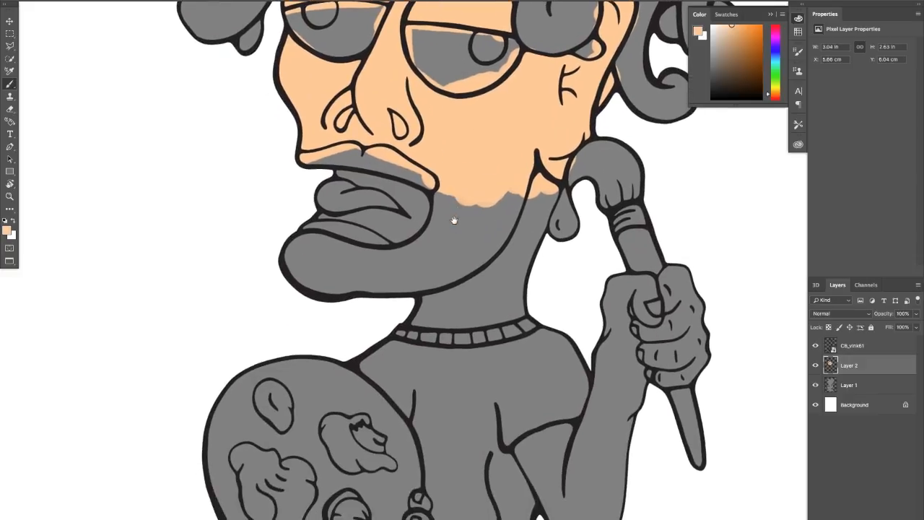
{"action": "mouse_move", "coordinate": [286, 269]}
{"action": "left_mouse_down"}
{"action": "mouse_move", "coordinate": [310, 257]}
{"action": "mouse_move", "coordinate": [304, 247]}
{"action": "mouse_move", "coordinate": [352, 264]}
{"action": "mouse_move", "coordinate": [327, 254]}
{"action": "mouse_move", "coordinate": [413, 261]}
{"action": "mouse_move", "coordinate": [430, 250]}
{"action": "mouse_move", "coordinate": [418, 250]}
{"action": "mouse_move", "coordinate": [447, 212]}
{"action": "mouse_move", "coordinate": [448, 192]}
{"action": "mouse_move", "coordinate": [448, 208]}
{"action": "mouse_move", "coordinate": [385, 270]}
{"action": "mouse_move", "coordinate": [351, 262]}
{"action": "mouse_move", "coordinate": [346, 272]}
{"action": "mouse_move", "coordinate": [370, 276]}
{"action": "mouse_move", "coordinate": [328, 281]}
{"action": "mouse_move", "coordinate": [418, 275]}
{"action": "mouse_move", "coordinate": [439, 259]}
{"action": "mouse_move", "coordinate": [408, 301]}
{"action": "mouse_move", "coordinate": [459, 315]}
{"action": "mouse_move", "coordinate": [444, 321]}
{"action": "mouse_move", "coordinate": [542, 291]}
{"action": "mouse_move", "coordinate": [496, 284]}
{"action": "left_mouse_up"}
{"action": "mouse_move", "coordinate": [476, 250]}
{"action": "left_mouse_down"}
{"action": "mouse_move", "coordinate": [473, 219]}
{"action": "mouse_move", "coordinate": [497, 192]}
{"action": "mouse_move", "coordinate": [484, 254]}
{"action": "mouse_move", "coordinate": [527, 197]}
{"action": "mouse_move", "coordinate": [538, 190]}
{"action": "mouse_move", "coordinate": [528, 218]}
{"action": "mouse_move", "coordinate": [545, 191]}
{"action": "mouse_move", "coordinate": [517, 263]}
{"action": "mouse_move", "coordinate": [539, 205]}
{"action": "mouse_move", "coordinate": [486, 265]}
{"action": "left_mouse_up"}
{"action": "left_click_drag", "start_coordinate": [502, 320], "coordinate": [471, 204]}
{"action": "left_click_drag", "start_coordinate": [425, 299], "coordinate": [528, 162]}
{"action": "mouse_move", "coordinate": [413, 253]}
{"action": "left_mouse_down"}
{"action": "mouse_move", "coordinate": [417, 277]}
{"action": "mouse_move", "coordinate": [433, 262]}
{"action": "mouse_move", "coordinate": [462, 308]}
{"action": "mouse_move", "coordinate": [478, 306]}
{"action": "mouse_move", "coordinate": [478, 340]}
{"action": "mouse_move", "coordinate": [460, 332]}
{"action": "mouse_move", "coordinate": [466, 317]}
{"action": "mouse_move", "coordinate": [444, 322]}
{"action": "mouse_move", "coordinate": [488, 290]}
{"action": "mouse_move", "coordinate": [490, 297]}
{"action": "mouse_move", "coordinate": [488, 259]}
{"action": "mouse_move", "coordinate": [497, 230]}
{"action": "left_mouse_up"}
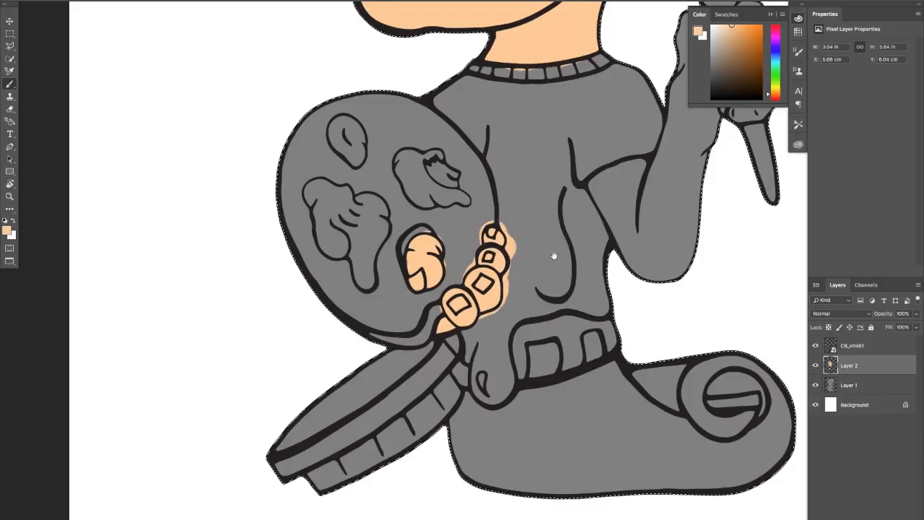
Step: Fill the raised arm and the hand holding the paintbrush with the peach skin tone
{"action": "left_click_drag", "start_coordinate": [554, 255], "coordinate": [481, 253]}
{"action": "mouse_move", "coordinate": [505, 200]}
{"action": "left_mouse_down"}
{"action": "mouse_move", "coordinate": [573, 166]}
{"action": "mouse_move", "coordinate": [519, 195]}
{"action": "mouse_move", "coordinate": [548, 217]}
{"action": "mouse_move", "coordinate": [577, 185]}
{"action": "mouse_move", "coordinate": [550, 231]}
{"action": "mouse_move", "coordinate": [561, 241]}
{"action": "mouse_move", "coordinate": [562, 222]}
{"action": "mouse_move", "coordinate": [597, 246]}
{"action": "mouse_move", "coordinate": [584, 266]}
{"action": "mouse_move", "coordinate": [609, 241]}
{"action": "left_mouse_up"}
{"action": "mouse_move", "coordinate": [600, 234]}
{"action": "left_mouse_down"}
{"action": "mouse_move", "coordinate": [569, 273]}
{"action": "mouse_move", "coordinate": [538, 260]}
{"action": "mouse_move", "coordinate": [569, 277]}
{"action": "mouse_move", "coordinate": [581, 213]}
{"action": "mouse_move", "coordinate": [559, 237]}
{"action": "mouse_move", "coordinate": [546, 211]}
{"action": "mouse_move", "coordinate": [558, 182]}
{"action": "mouse_move", "coordinate": [550, 204]}
{"action": "mouse_move", "coordinate": [557, 136]}
{"action": "mouse_move", "coordinate": [562, 157]}
{"action": "mouse_move", "coordinate": [547, 189]}
{"action": "mouse_move", "coordinate": [559, 123]}
{"action": "mouse_move", "coordinate": [589, 115]}
{"action": "mouse_move", "coordinate": [572, 164]}
{"action": "mouse_move", "coordinate": [597, 157]}
{"action": "mouse_move", "coordinate": [597, 166]}
{"action": "mouse_move", "coordinate": [571, 231]}
{"action": "left_mouse_up"}
{"action": "mouse_move", "coordinate": [588, 182]}
{"action": "left_mouse_down"}
{"action": "mouse_move", "coordinate": [624, 191]}
{"action": "mouse_move", "coordinate": [614, 195]}
{"action": "mouse_move", "coordinate": [652, 171]}
{"action": "mouse_move", "coordinate": [620, 177]}
{"action": "mouse_move", "coordinate": [611, 162]}
{"action": "mouse_move", "coordinate": [633, 123]}
{"action": "mouse_move", "coordinate": [626, 101]}
{"action": "mouse_move", "coordinate": [574, 221]}
{"action": "left_mouse_up"}
{"action": "left_click_drag", "start_coordinate": [440, 235], "coordinate": [438, 265]}
{"action": "mouse_move", "coordinate": [468, 227]}
{"action": "left_mouse_down"}
{"action": "mouse_move", "coordinate": [448, 227]}
{"action": "mouse_move", "coordinate": [442, 249]}
{"action": "mouse_move", "coordinate": [440, 214]}
{"action": "mouse_move", "coordinate": [488, 173]}
{"action": "mouse_move", "coordinate": [456, 230]}
{"action": "left_mouse_up"}
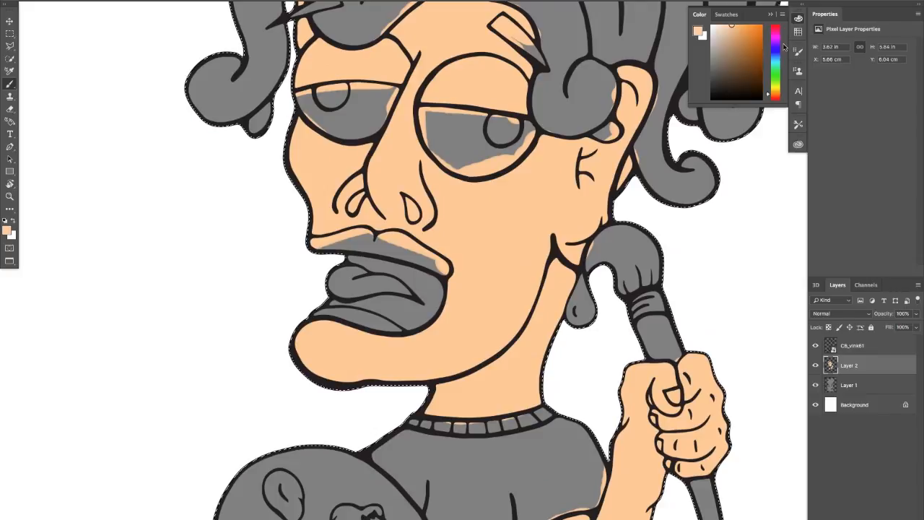
{"action": "left_click", "coordinate": [776, 41]}
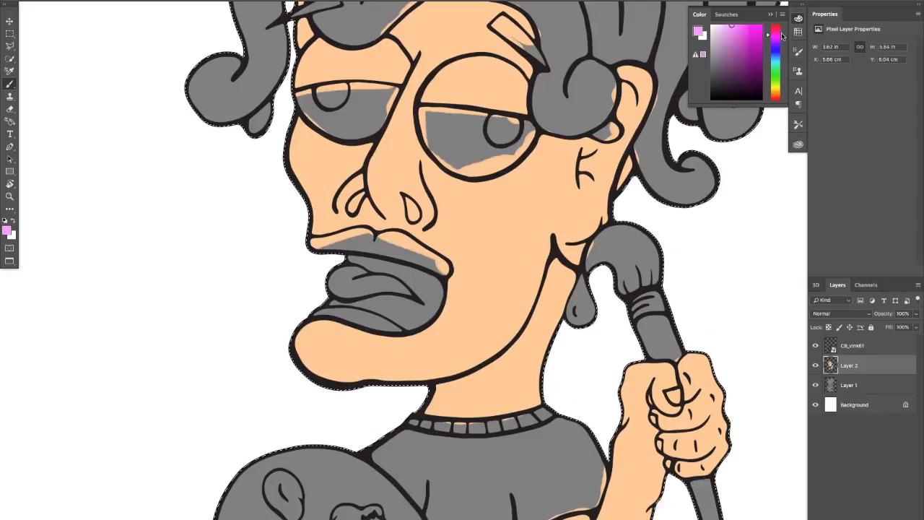
{"action": "left_click", "coordinate": [744, 29]}
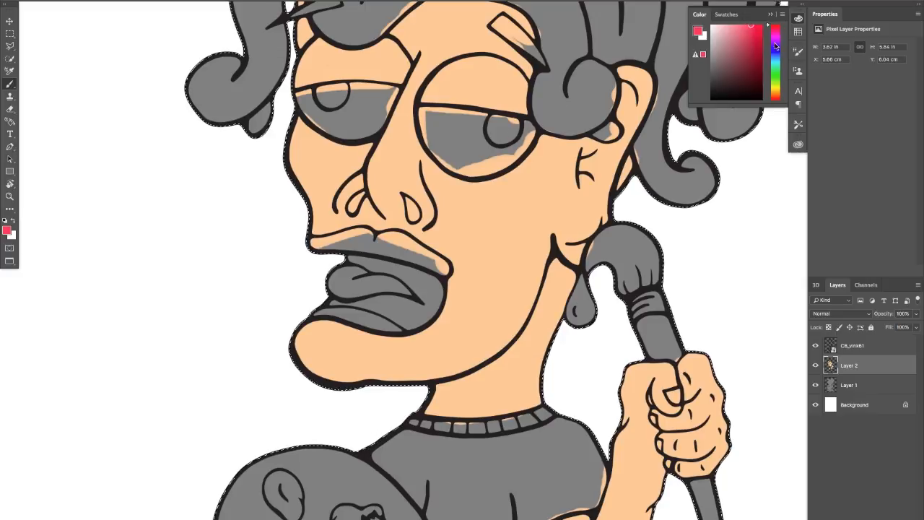
{"action": "left_click", "coordinate": [540, 202], "text": "alt"}
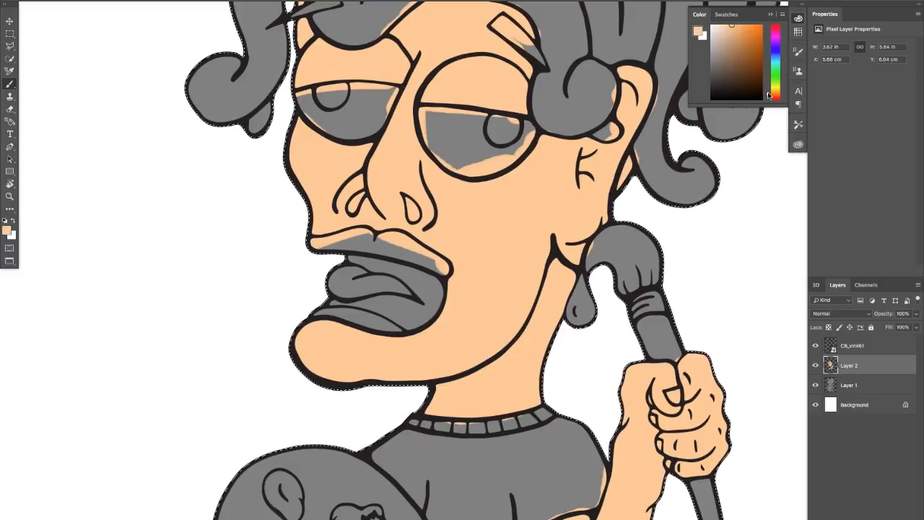
Step: Shift the skin tone's hue towards red for a salmon pink and paint the upper lip with it
{"action": "left_click_drag", "start_coordinate": [768, 91], "coordinate": [769, 97]}
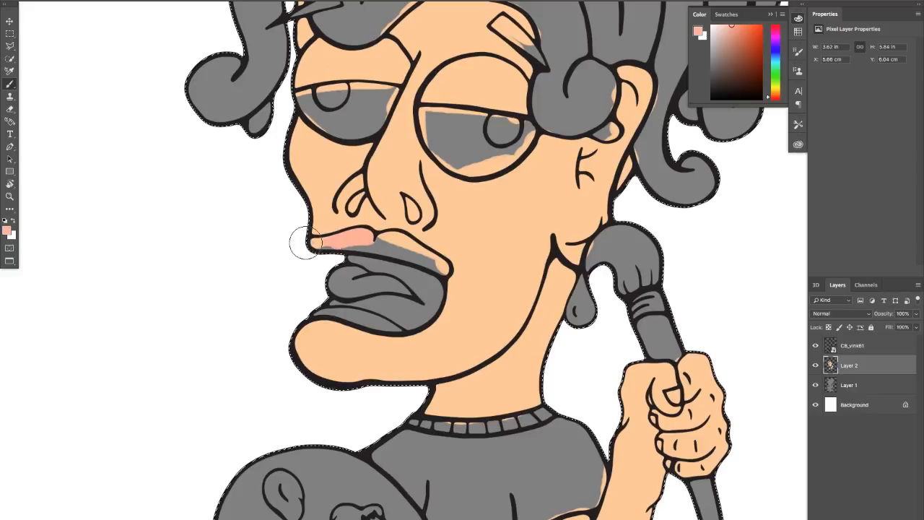
{"action": "left_click_drag", "start_coordinate": [376, 245], "coordinate": [398, 246]}
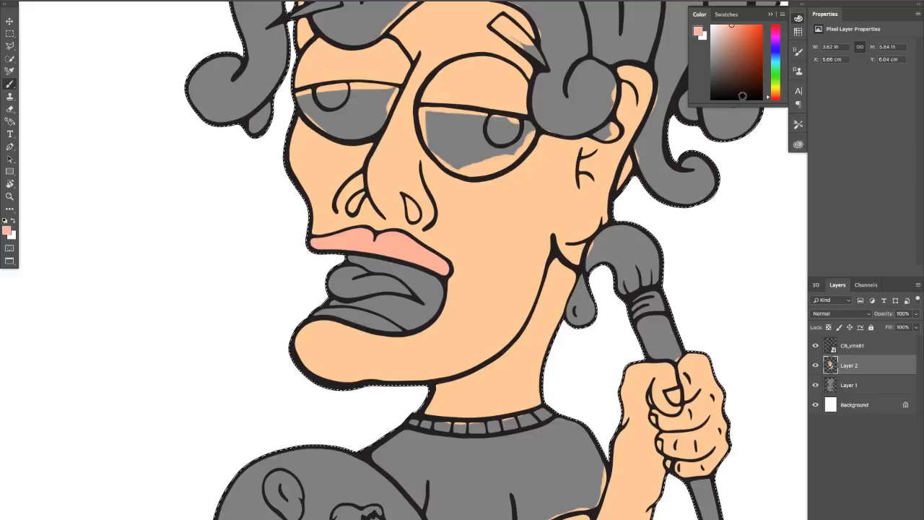
Step: Paint the mouth interior in a very dark red, touching up its edges with colours sampled from the drawing
{"action": "left_click_drag", "start_coordinate": [774, 86], "coordinate": [774, 97]}
{"action": "mouse_move", "coordinate": [390, 269]}
{"action": "left_mouse_down"}
{"action": "mouse_move", "coordinate": [362, 267]}
{"action": "mouse_move", "coordinate": [432, 279]}
{"action": "mouse_move", "coordinate": [424, 283]}
{"action": "mouse_move", "coordinate": [428, 306]}
{"action": "mouse_move", "coordinate": [429, 275]}
{"action": "mouse_move", "coordinate": [397, 269]}
{"action": "mouse_move", "coordinate": [336, 293]}
{"action": "mouse_move", "coordinate": [392, 276]}
{"action": "mouse_move", "coordinate": [406, 300]}
{"action": "mouse_move", "coordinate": [429, 303]}
{"action": "mouse_move", "coordinate": [462, 281]}
{"action": "mouse_move", "coordinate": [401, 307]}
{"action": "mouse_move", "coordinate": [494, 306]}
{"action": "left_mouse_up"}
{"action": "left_click", "coordinate": [494, 305], "text": "alt"}
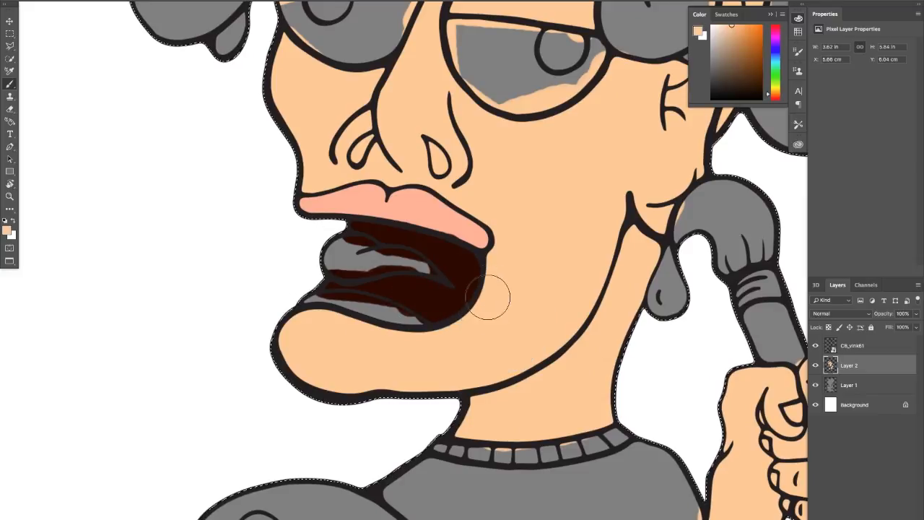
{"action": "left_click", "coordinate": [471, 287], "text": "alt"}
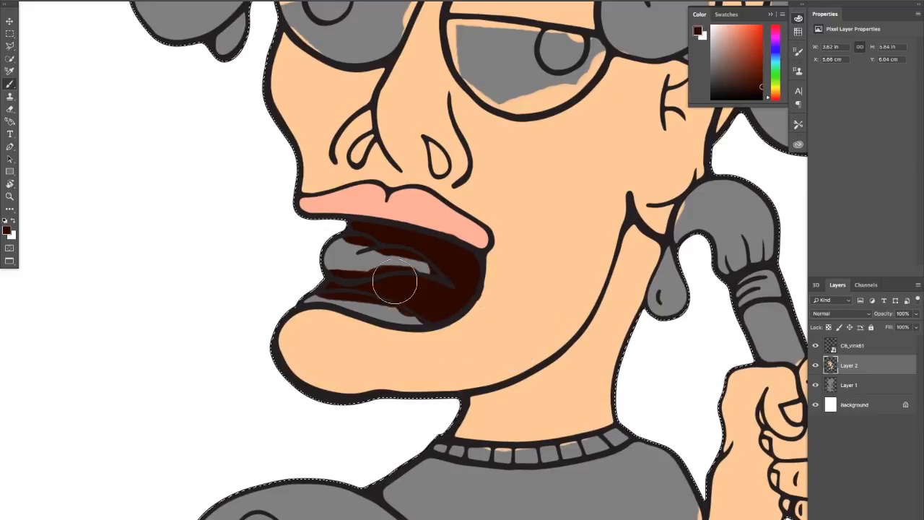
{"action": "left_click", "coordinate": [434, 218], "text": "alt"}
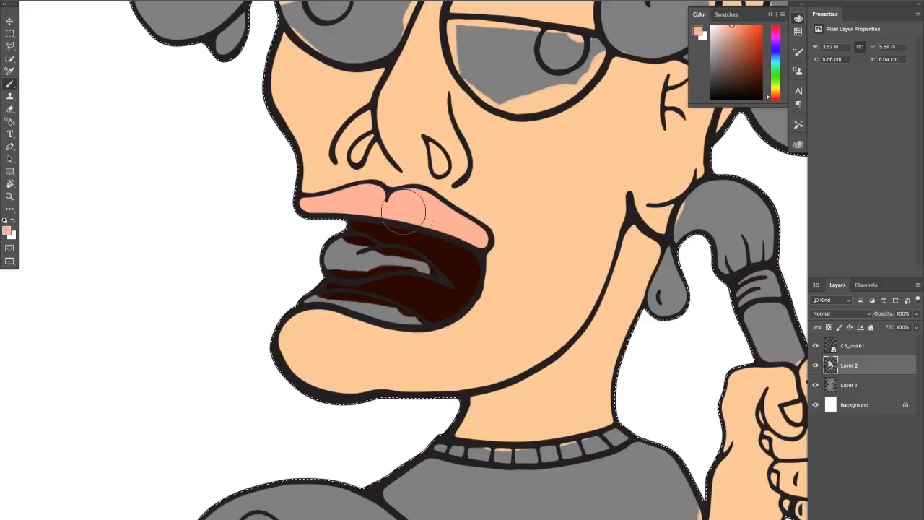
{"action": "left_click", "coordinate": [449, 251], "text": "alt"}
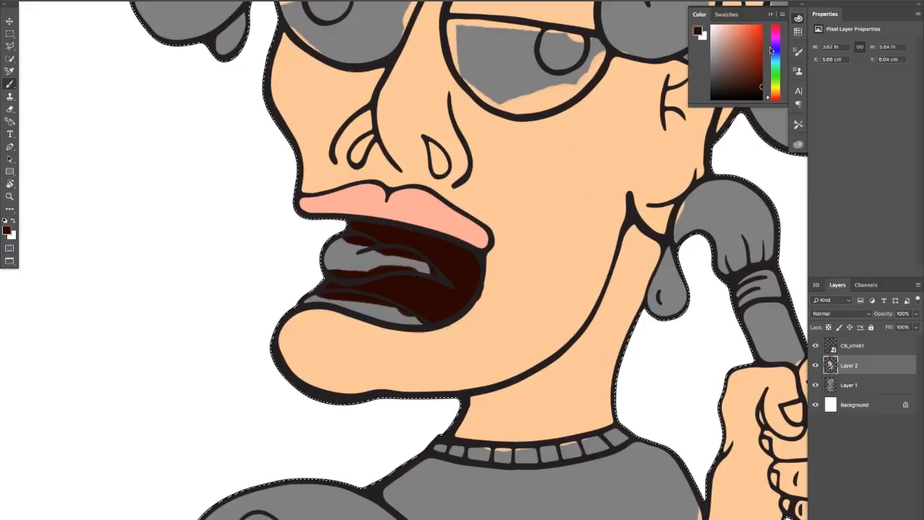
Step: Choose a bright orange-red and paint the tongue with it
{"action": "left_click_drag", "start_coordinate": [770, 50], "coordinate": [778, 100]}
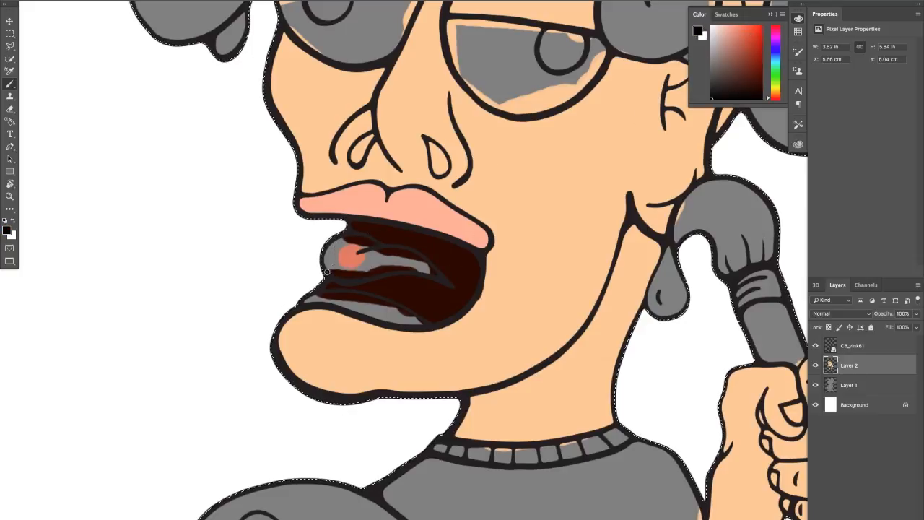
{"action": "left_click", "coordinate": [346, 255]}
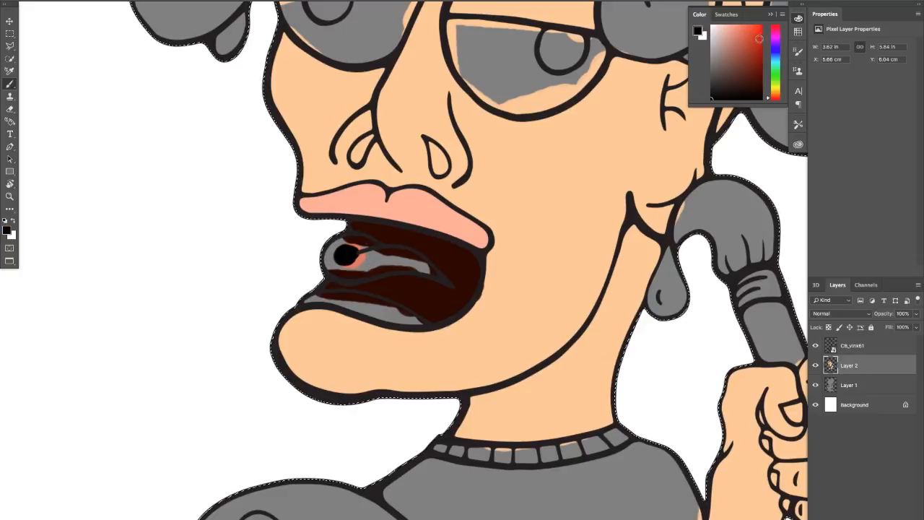
{"action": "left_click", "coordinate": [752, 29]}
{"action": "left_click", "coordinate": [347, 258]}
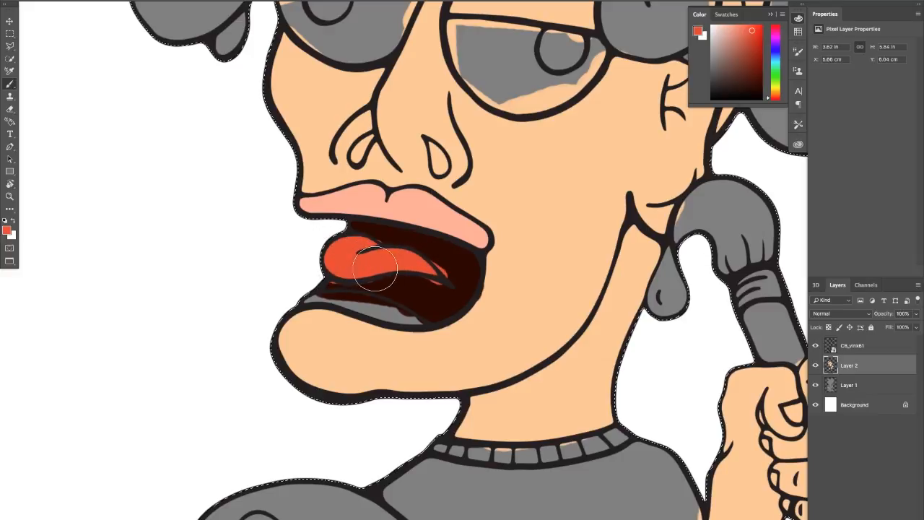
Step: Clean up the tongue's edges using the dark red and orange-red sampled from the mouth
{"action": "left_click", "coordinate": [393, 242], "text": "alt"}
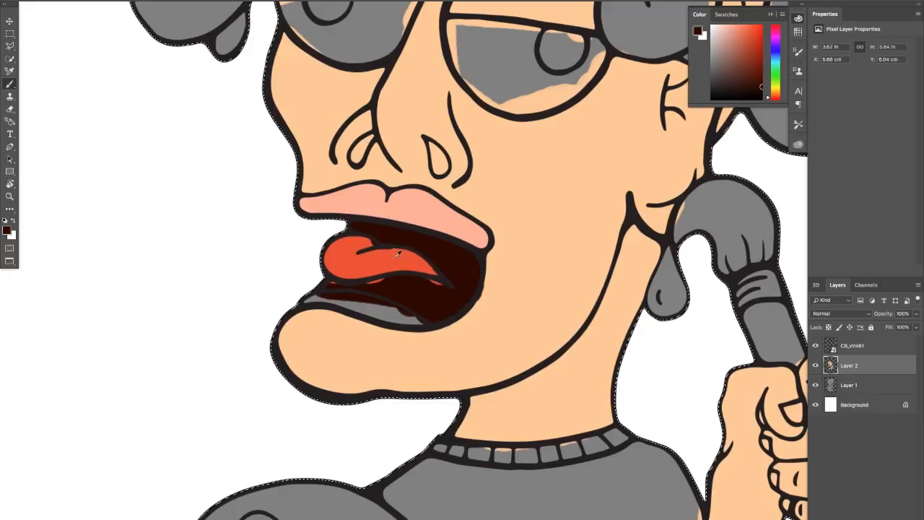
{"action": "left_click", "coordinate": [367, 249], "text": "alt"}
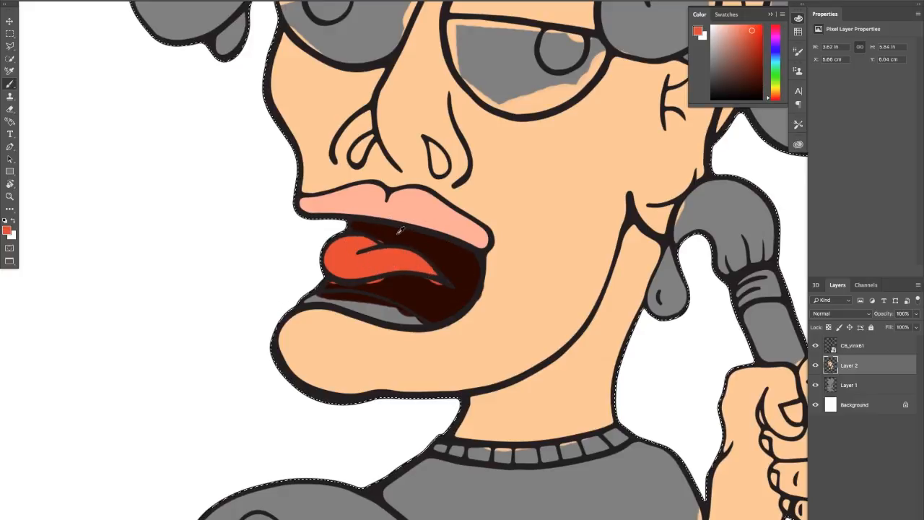
{"action": "mouse_move", "coordinate": [415, 281]}
{"action": "left_mouse_down"}
{"action": "mouse_move", "coordinate": [442, 293]}
{"action": "mouse_move", "coordinate": [363, 288]}
{"action": "left_mouse_up"}
{"action": "left_click", "coordinate": [346, 270], "text": "alt"}
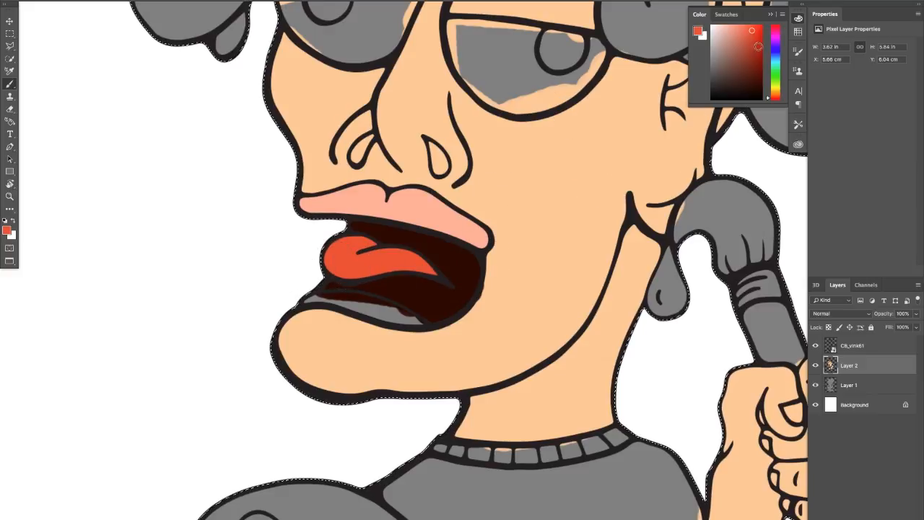
Step: Paint the lower teeth in a very pale blue and tidy their edge with the sampled dark mouth colour
{"action": "left_click", "coordinate": [772, 60]}
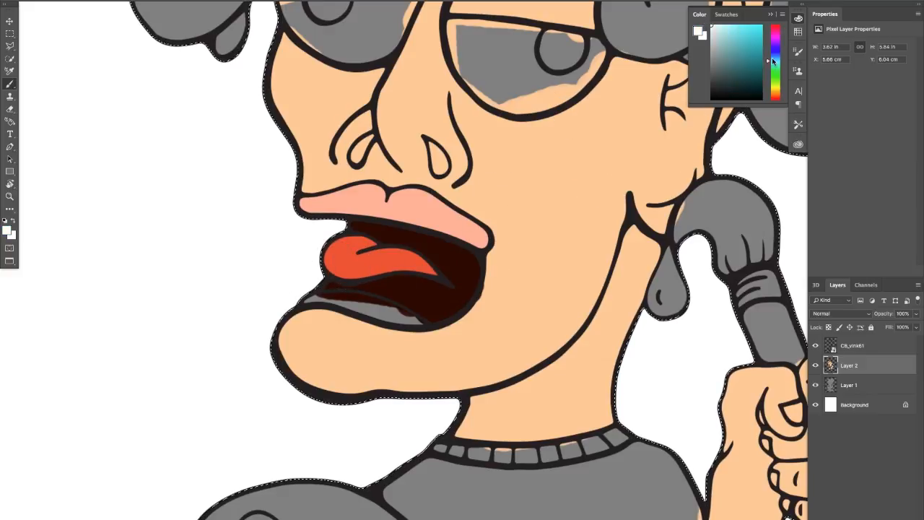
{"action": "left_click", "coordinate": [717, 26]}
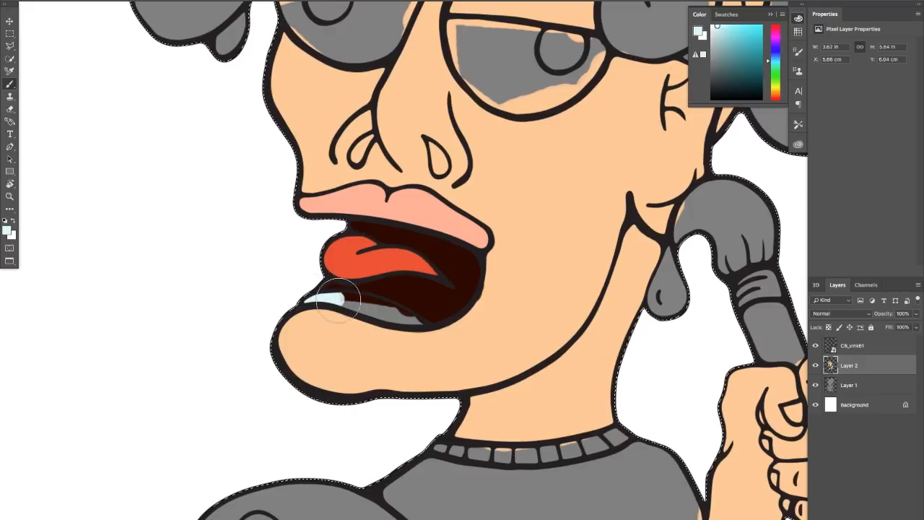
{"action": "mouse_move", "coordinate": [339, 306]}
{"action": "left_mouse_down"}
{"action": "mouse_move", "coordinate": [423, 315]}
{"action": "mouse_move", "coordinate": [413, 288]}
{"action": "mouse_move", "coordinate": [384, 285]}
{"action": "mouse_move", "coordinate": [432, 309]}
{"action": "left_mouse_up"}
{"action": "left_click", "coordinate": [413, 287], "text": "alt"}
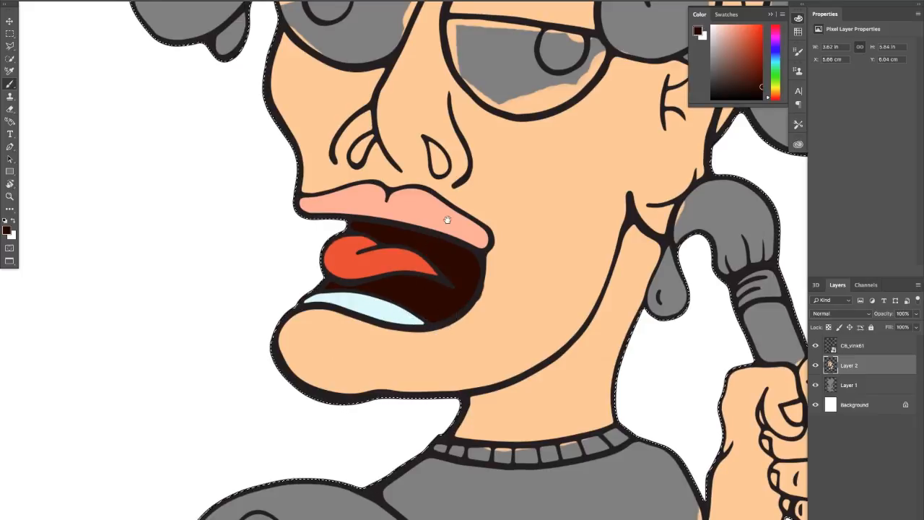
Step: Paint the whites of both eyes in a very pale pink and resample the peach skin tone from the eyelid
{"action": "left_click_drag", "start_coordinate": [447, 219], "coordinate": [422, 360]}
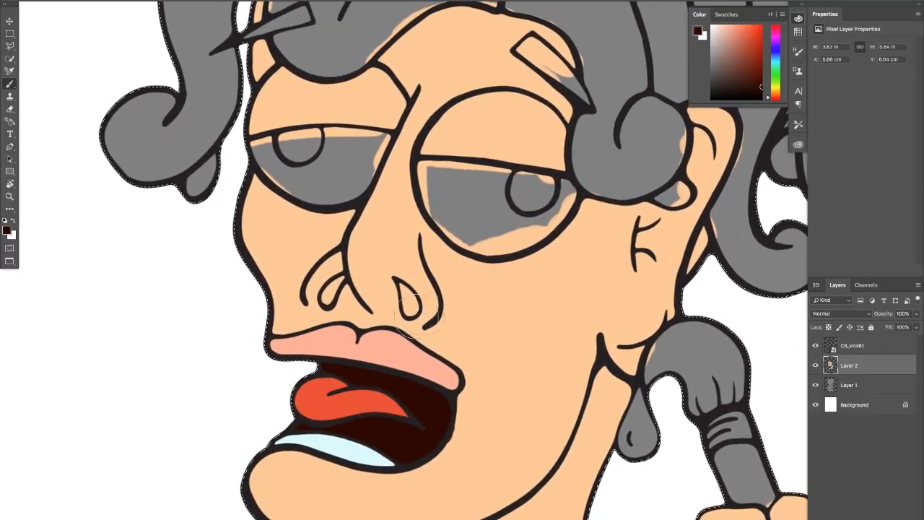
{"action": "left_click", "coordinate": [722, 29]}
{"action": "left_click_drag", "start_coordinate": [772, 60], "coordinate": [777, 100]}
{"action": "left_click", "coordinate": [714, 29]}
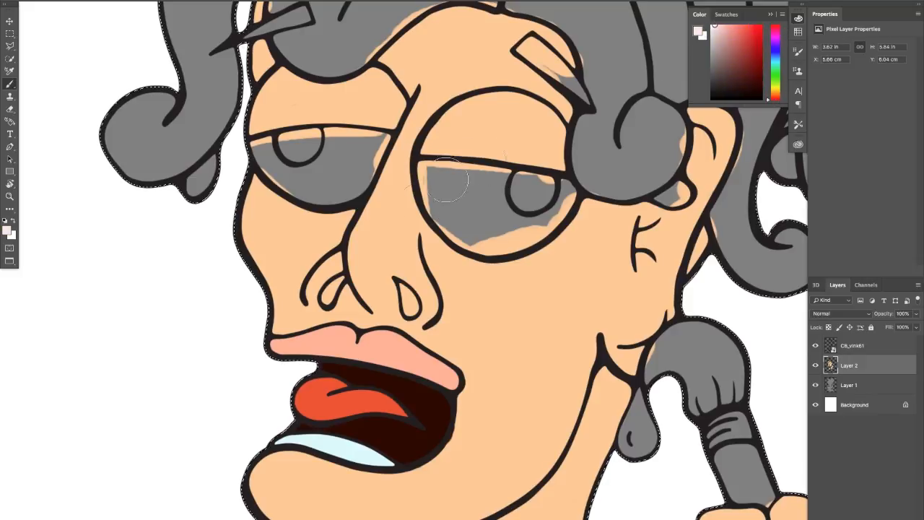
{"action": "mouse_move", "coordinate": [458, 189]}
{"action": "left_mouse_down"}
{"action": "mouse_move", "coordinate": [428, 169]}
{"action": "mouse_move", "coordinate": [434, 197]}
{"action": "mouse_move", "coordinate": [484, 182]}
{"action": "mouse_move", "coordinate": [444, 176]}
{"action": "mouse_move", "coordinate": [502, 179]}
{"action": "mouse_move", "coordinate": [509, 211]}
{"action": "mouse_move", "coordinate": [525, 211]}
{"action": "mouse_move", "coordinate": [560, 187]}
{"action": "mouse_move", "coordinate": [556, 199]}
{"action": "mouse_move", "coordinate": [567, 193]}
{"action": "mouse_move", "coordinate": [507, 235]}
{"action": "mouse_move", "coordinate": [450, 207]}
{"action": "mouse_move", "coordinate": [476, 232]}
{"action": "mouse_move", "coordinate": [465, 225]}
{"action": "mouse_move", "coordinate": [493, 232]}
{"action": "mouse_move", "coordinate": [488, 204]}
{"action": "mouse_move", "coordinate": [479, 204]}
{"action": "mouse_move", "coordinate": [495, 239]}
{"action": "left_mouse_up"}
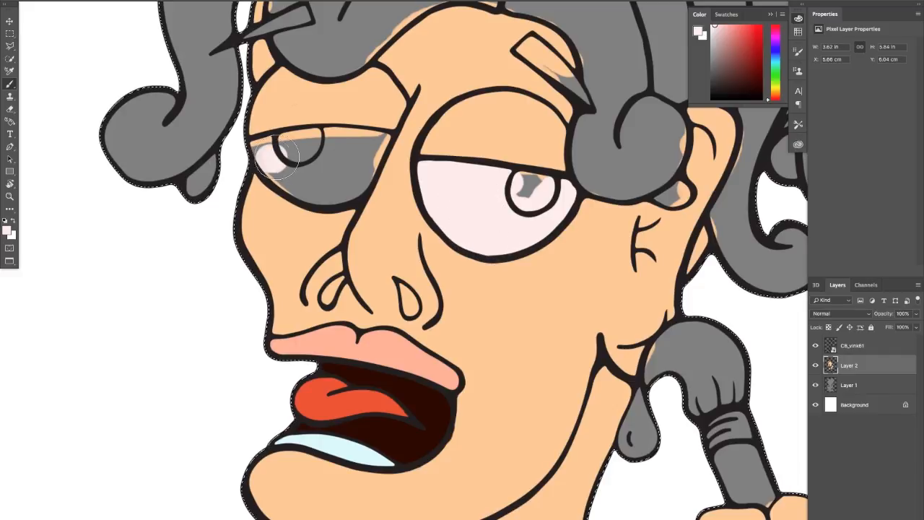
{"action": "mouse_move", "coordinate": [261, 148]}
{"action": "left_mouse_down"}
{"action": "mouse_move", "coordinate": [282, 172]}
{"action": "mouse_move", "coordinate": [334, 176]}
{"action": "mouse_move", "coordinate": [320, 182]}
{"action": "mouse_move", "coordinate": [337, 166]}
{"action": "mouse_move", "coordinate": [350, 170]}
{"action": "mouse_move", "coordinate": [342, 182]}
{"action": "mouse_move", "coordinate": [384, 138]}
{"action": "mouse_move", "coordinate": [336, 141]}
{"action": "left_mouse_up"}
{"action": "left_click", "coordinate": [330, 117], "text": "alt"}
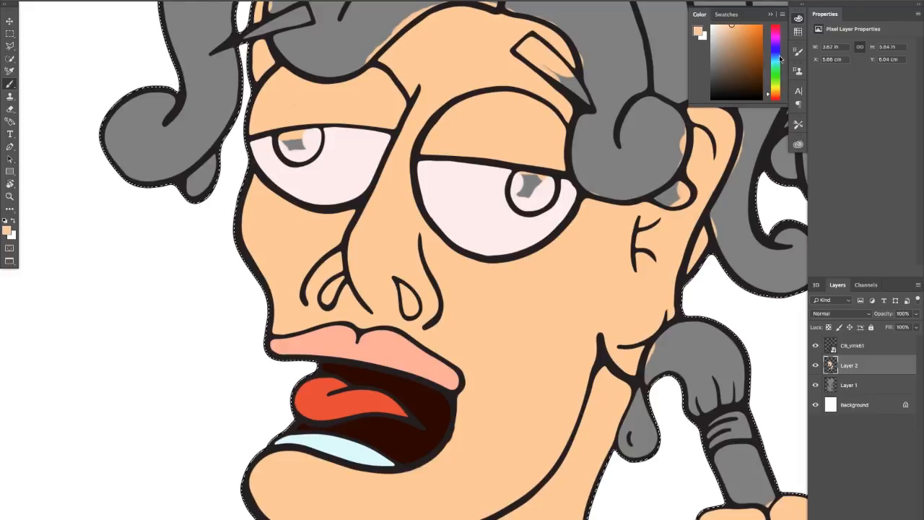
Step: Paint both of the painter's irises in very dark navy and tidy the eyelid edge with the sampled peach skin tone
{"action": "left_click", "coordinate": [778, 54]}
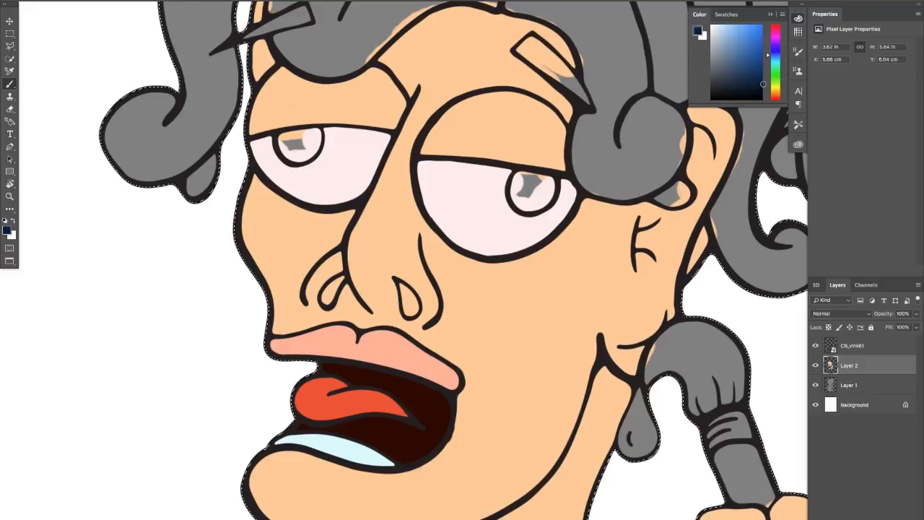
{"action": "mouse_move", "coordinate": [556, 188]}
{"action": "left_mouse_down"}
{"action": "mouse_move", "coordinate": [527, 188]}
{"action": "mouse_move", "coordinate": [536, 193]}
{"action": "mouse_move", "coordinate": [518, 179]}
{"action": "mouse_move", "coordinate": [532, 196]}
{"action": "mouse_move", "coordinate": [542, 186]}
{"action": "mouse_move", "coordinate": [532, 199]}
{"action": "left_mouse_up"}
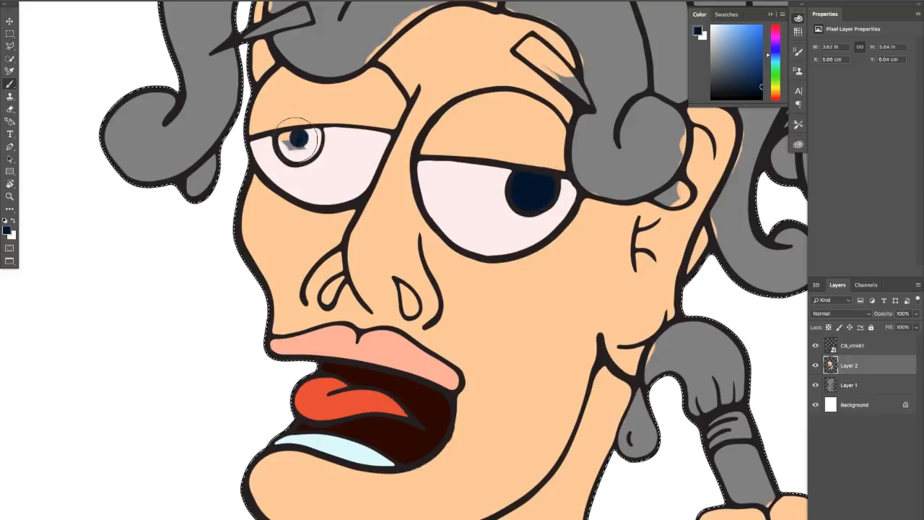
{"action": "mouse_move", "coordinate": [302, 145]}
{"action": "left_mouse_down"}
{"action": "mouse_move", "coordinate": [290, 137]}
{"action": "mouse_move", "coordinate": [298, 148]}
{"action": "mouse_move", "coordinate": [307, 130]}
{"action": "mouse_move", "coordinate": [300, 150]}
{"action": "mouse_move", "coordinate": [303, 142]}
{"action": "left_mouse_up"}
{"action": "left_click", "coordinate": [315, 92], "text": "alt"}
{"action": "left_click_drag", "start_coordinate": [277, 111], "coordinate": [317, 109]}
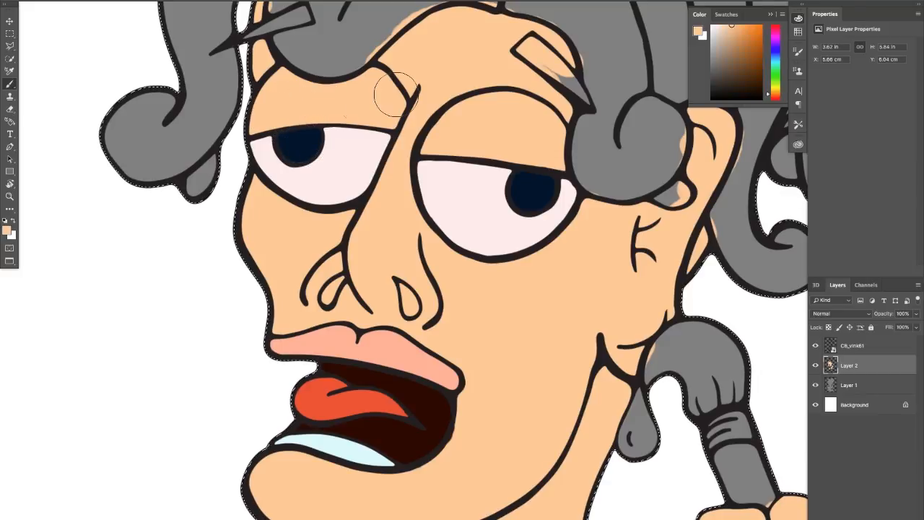
{"action": "left_click", "coordinate": [342, 156], "text": "alt"}
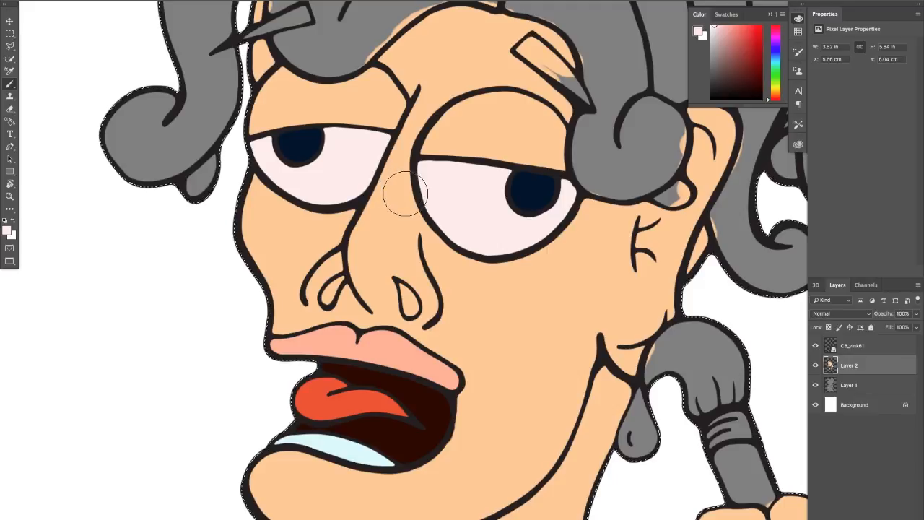
Step: Fill both nostrils with a dark brown derived from the sampled skin tone
{"action": "left_click", "coordinate": [415, 292], "text": "alt"}
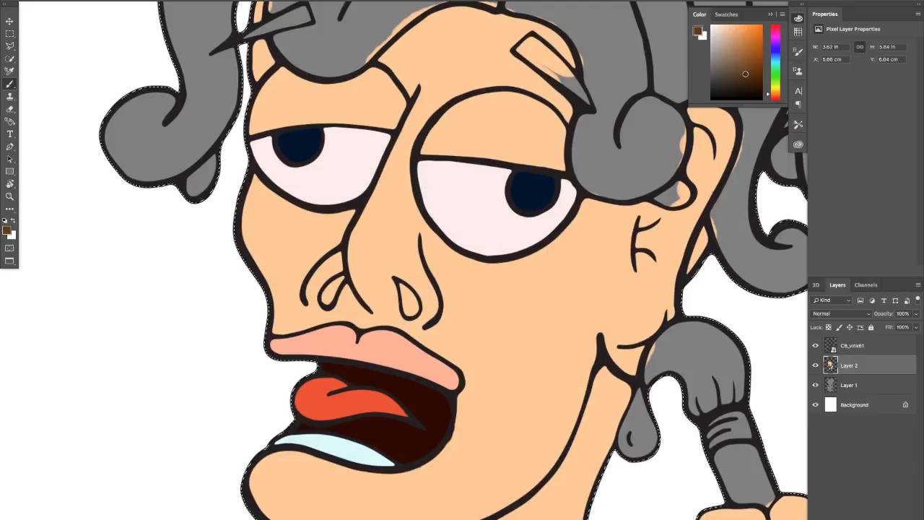
{"action": "mouse_move", "coordinate": [401, 286]}
{"action": "left_mouse_down"}
{"action": "mouse_move", "coordinate": [411, 303]}
{"action": "mouse_move", "coordinate": [404, 314]}
{"action": "left_mouse_up"}
{"action": "left_click", "coordinate": [380, 290], "text": "alt"}
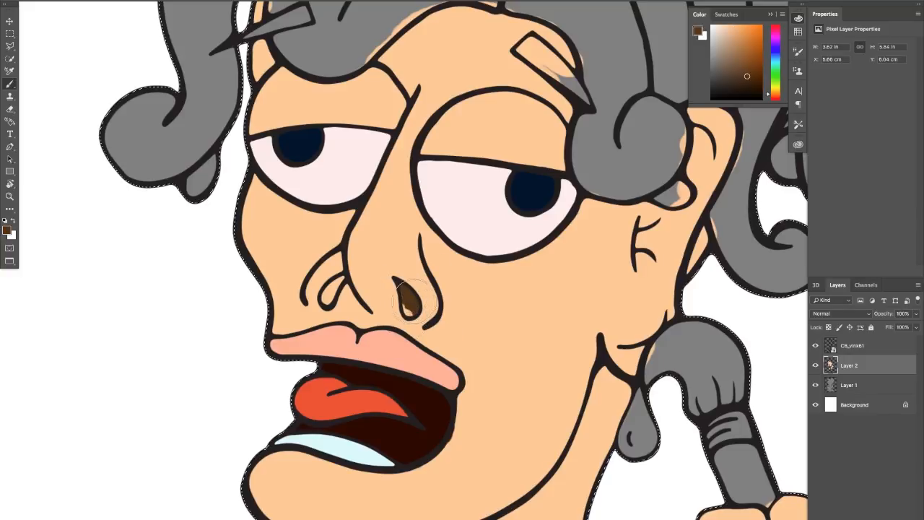
{"action": "left_click_drag", "start_coordinate": [413, 308], "coordinate": [409, 304]}
{"action": "left_click_drag", "start_coordinate": [327, 297], "coordinate": [329, 294]}
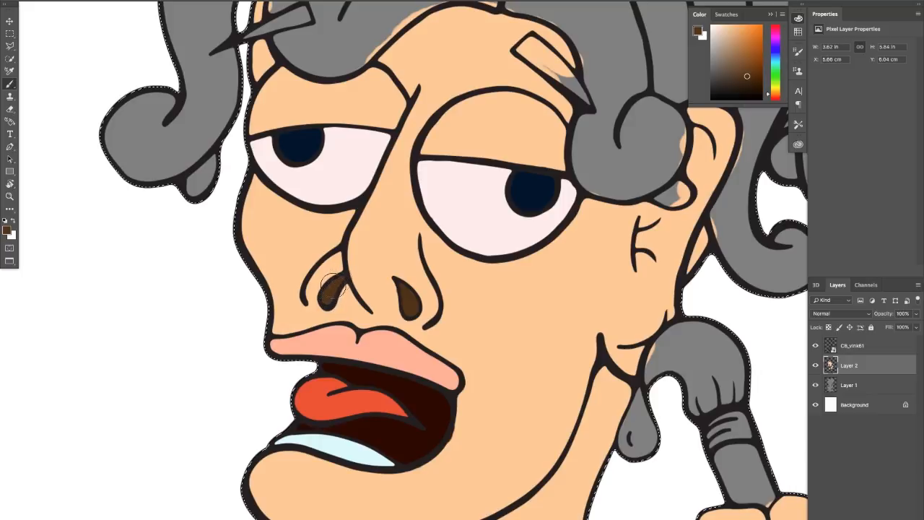
Step: Paint both eyebrows in the same dark brown and resample the peach skin tone for cleaning up their edges
{"action": "key", "text": "z"}
{"action": "mouse_move", "coordinate": [496, 245]}
{"action": "left_mouse_down"}
{"action": "mouse_move", "coordinate": [457, 247]}
{"action": "mouse_move", "coordinate": [483, 248]}
{"action": "mouse_move", "coordinate": [399, 342]}
{"action": "mouse_move", "coordinate": [453, 350]}
{"action": "left_mouse_up"}
{"action": "key", "text": "b"}
{"action": "left_click_drag", "start_coordinate": [468, 255], "coordinate": [487, 250]}
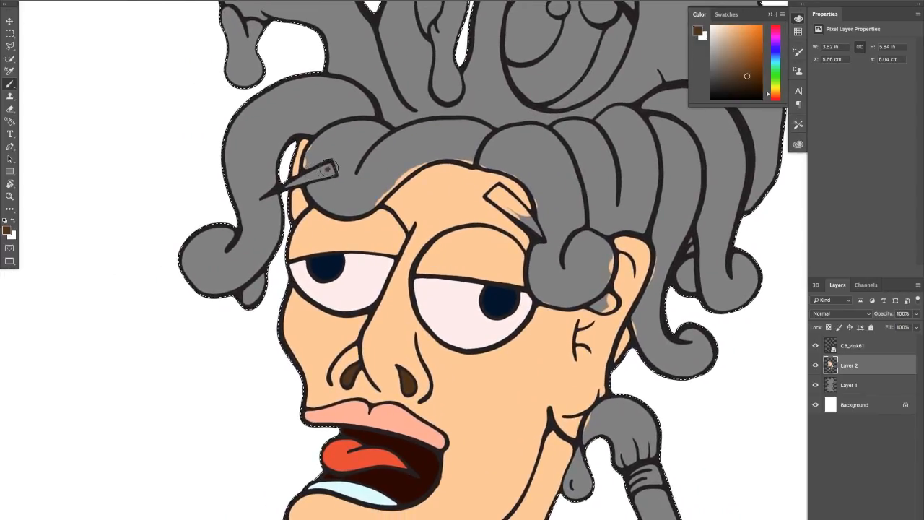
{"action": "left_click_drag", "start_coordinate": [329, 168], "coordinate": [302, 180]}
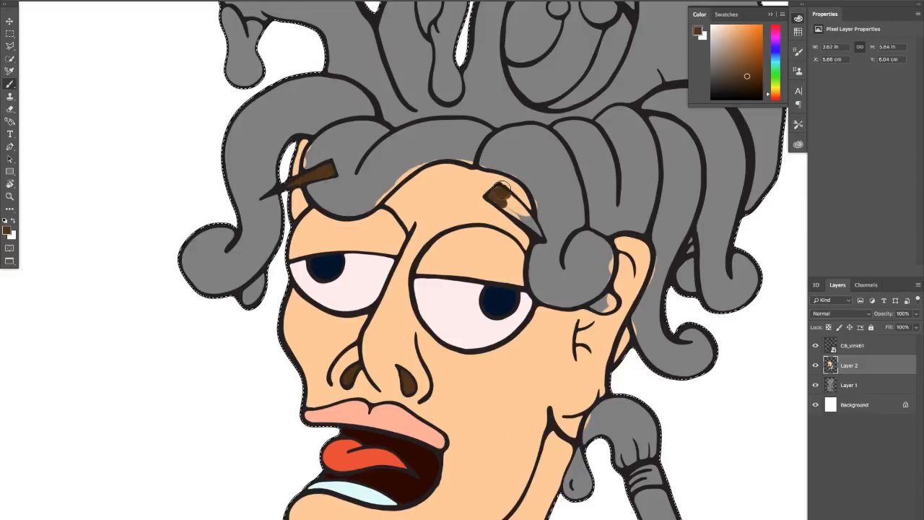
{"action": "mouse_move", "coordinate": [500, 189]}
{"action": "left_mouse_down"}
{"action": "mouse_move", "coordinate": [516, 209]}
{"action": "mouse_move", "coordinate": [502, 195]}
{"action": "mouse_move", "coordinate": [541, 231]}
{"action": "mouse_move", "coordinate": [510, 205]}
{"action": "mouse_move", "coordinate": [535, 217]}
{"action": "mouse_move", "coordinate": [526, 193]}
{"action": "left_mouse_up"}
{"action": "key", "text": "z"}
{"action": "key", "text": "b"}
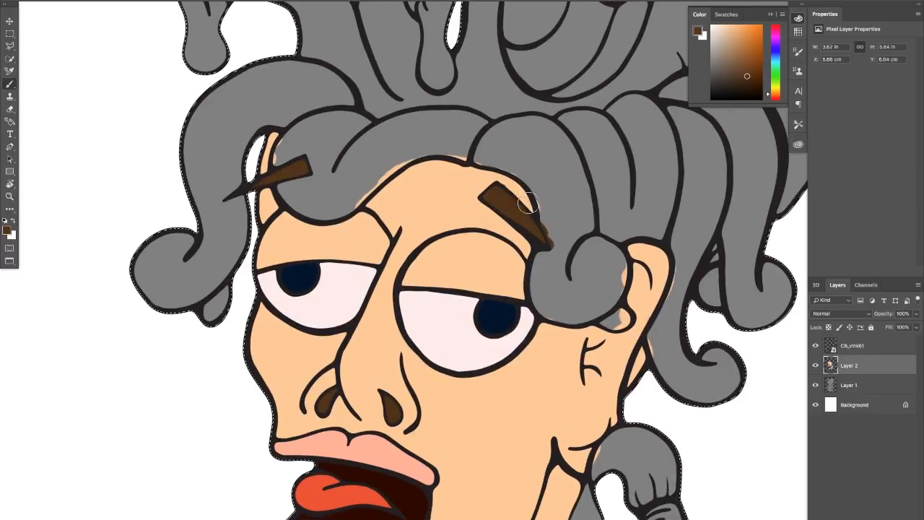
{"action": "left_click", "coordinate": [499, 183], "text": "alt"}
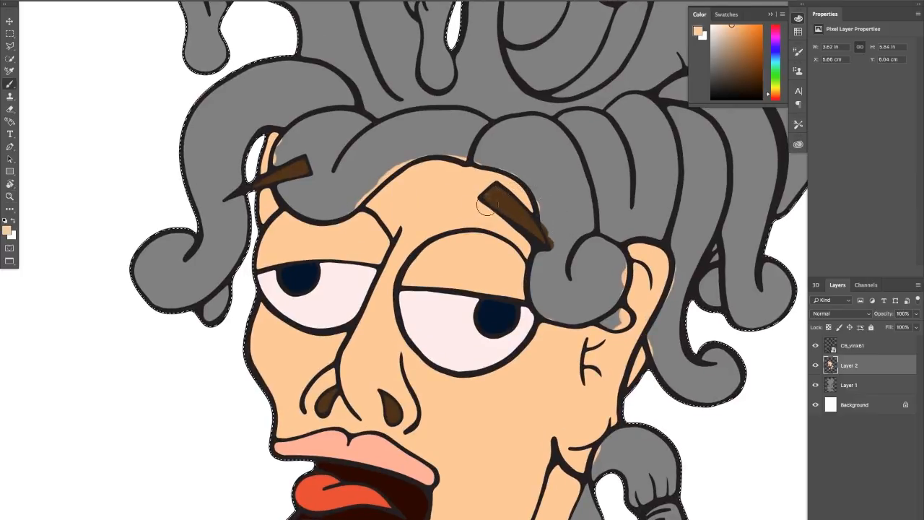
Step: Paint the white of the octopus's large eye with the very pale pink sampled from the painter's eye
{"action": "key", "text": "z"}
{"action": "mouse_move", "coordinate": [468, 205]}
{"action": "left_mouse_down"}
{"action": "mouse_move", "coordinate": [427, 204]}
{"action": "mouse_move", "coordinate": [438, 201]}
{"action": "mouse_move", "coordinate": [457, 220]}
{"action": "left_mouse_up"}
{"action": "key", "text": "b"}
{"action": "left_click", "coordinate": [437, 278], "text": "alt"}
{"action": "key", "text": "z"}
{"action": "mouse_move", "coordinate": [507, 157]}
{"action": "left_mouse_down"}
{"action": "mouse_move", "coordinate": [514, 120]}
{"action": "mouse_move", "coordinate": [504, 157]}
{"action": "mouse_move", "coordinate": [510, 130]}
{"action": "mouse_move", "coordinate": [473, 177]}
{"action": "mouse_move", "coordinate": [495, 141]}
{"action": "mouse_move", "coordinate": [475, 172]}
{"action": "mouse_move", "coordinate": [428, 209]}
{"action": "mouse_move", "coordinate": [471, 187]}
{"action": "mouse_move", "coordinate": [456, 208]}
{"action": "mouse_move", "coordinate": [493, 177]}
{"action": "left_mouse_up"}
{"action": "key", "text": "b"}
{"action": "left_click", "coordinate": [508, 131]}
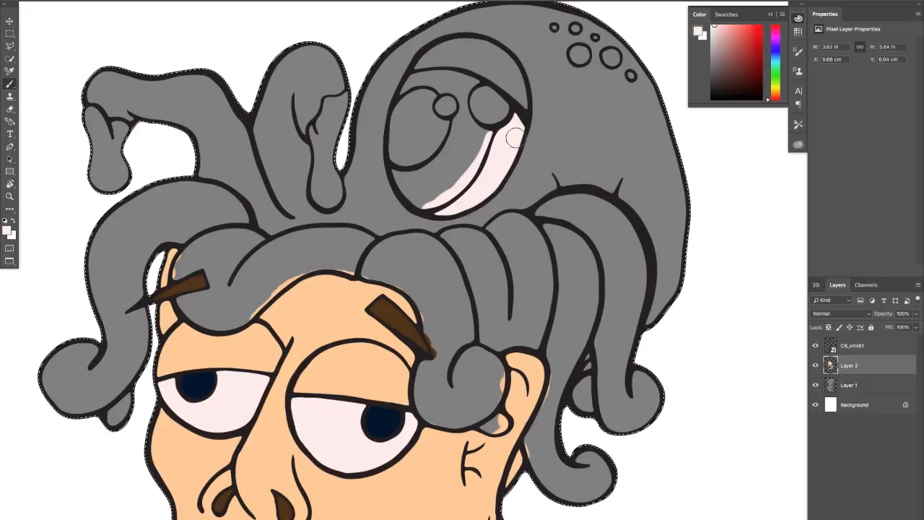
{"action": "left_click_drag", "start_coordinate": [515, 138], "coordinate": [480, 186]}
Step: Paint the two round highlights in the octopus's eye white and its pupil in the navy sampled from the painter's eye
{"action": "left_click_drag", "start_coordinate": [728, 36], "coordinate": [711, 25]}
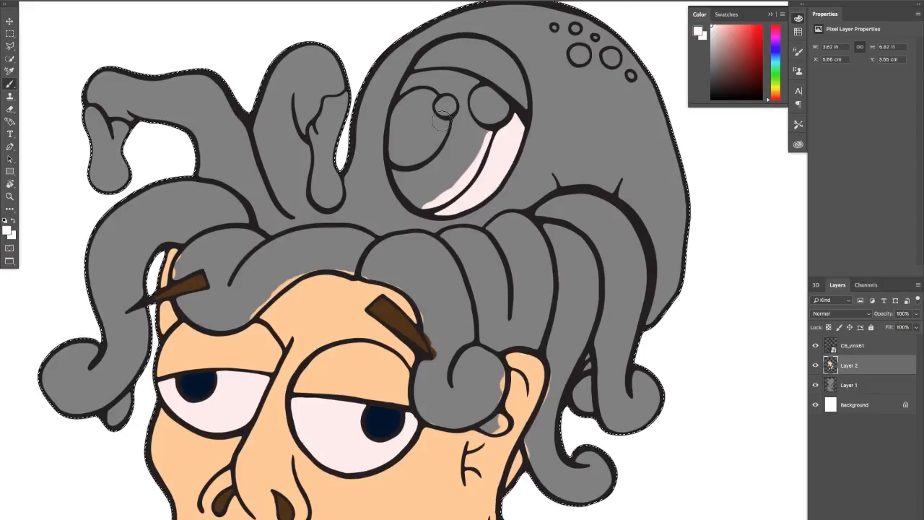
{"action": "left_click", "coordinate": [446, 109]}
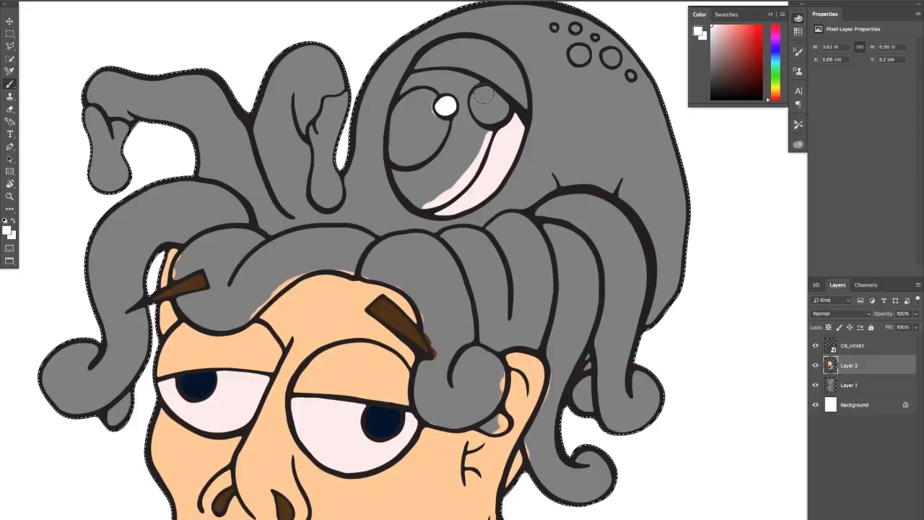
{"action": "left_click_drag", "start_coordinate": [484, 94], "coordinate": [494, 101]}
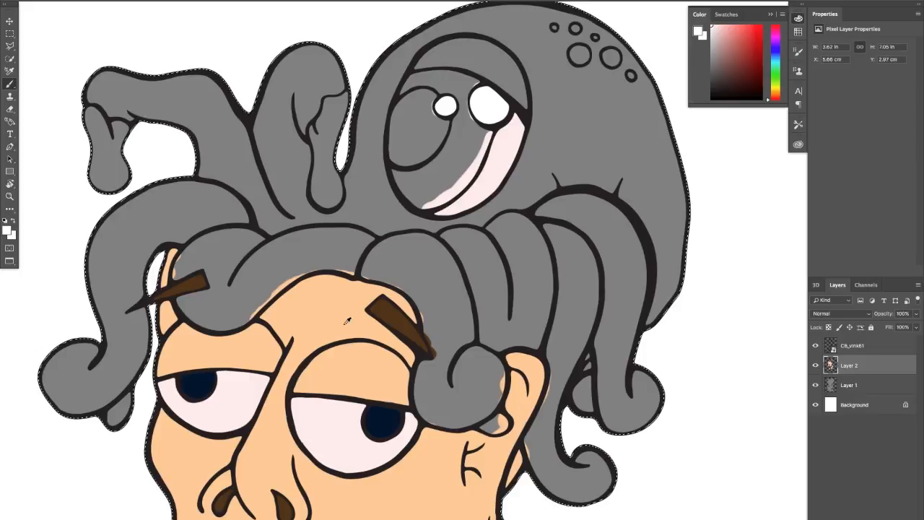
{"action": "left_click", "coordinate": [378, 408], "text": "alt"}
{"action": "mouse_move", "coordinate": [417, 107]}
{"action": "left_mouse_down"}
{"action": "mouse_move", "coordinate": [413, 122]}
{"action": "mouse_move", "coordinate": [446, 124]}
{"action": "mouse_move", "coordinate": [431, 128]}
{"action": "mouse_move", "coordinate": [439, 136]}
{"action": "mouse_move", "coordinate": [431, 141]}
{"action": "mouse_move", "coordinate": [402, 147]}
{"action": "mouse_move", "coordinate": [405, 105]}
{"action": "mouse_move", "coordinate": [434, 94]}
{"action": "mouse_move", "coordinate": [426, 112]}
{"action": "left_mouse_up"}
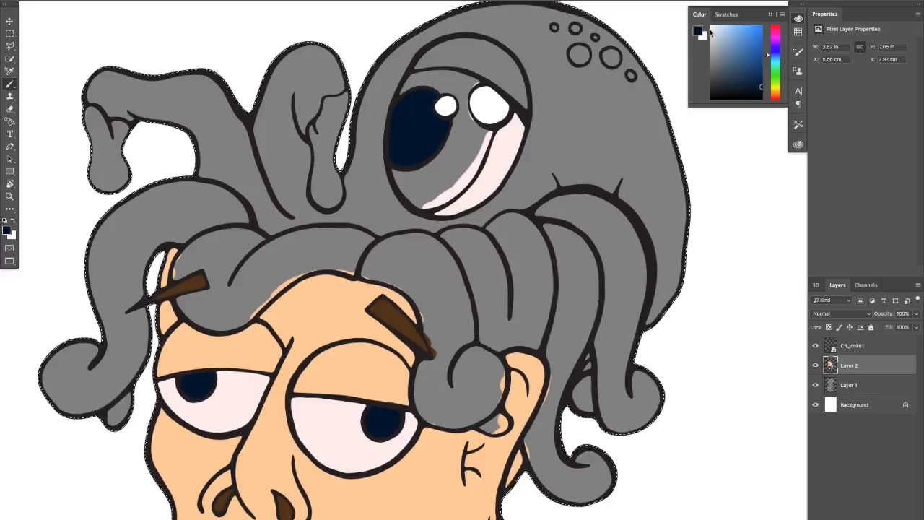
Step: Choose a green, darken it to a medium shade and fill the iris of the octopus's eye with it
{"action": "left_click", "coordinate": [777, 42]}
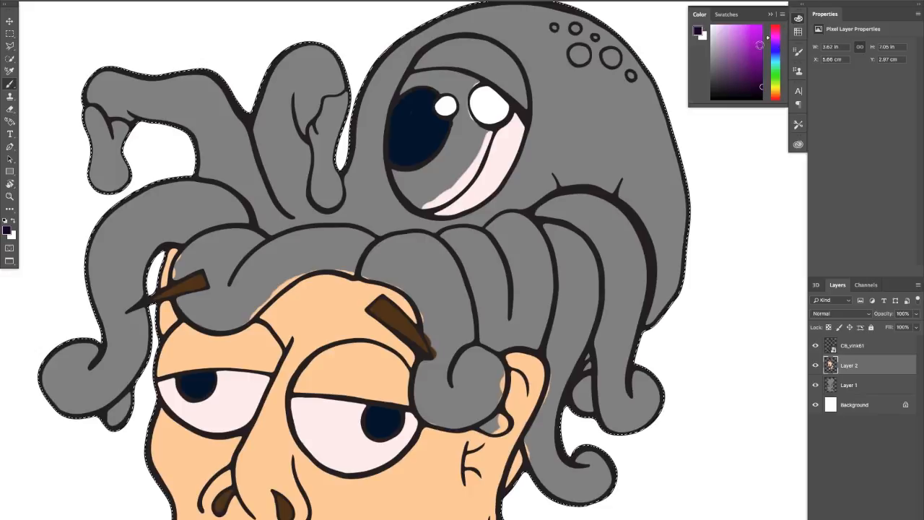
{"action": "left_click", "coordinate": [737, 35]}
{"action": "left_click_drag", "start_coordinate": [776, 40], "coordinate": [777, 68]}
{"action": "left_click", "coordinate": [757, 30]}
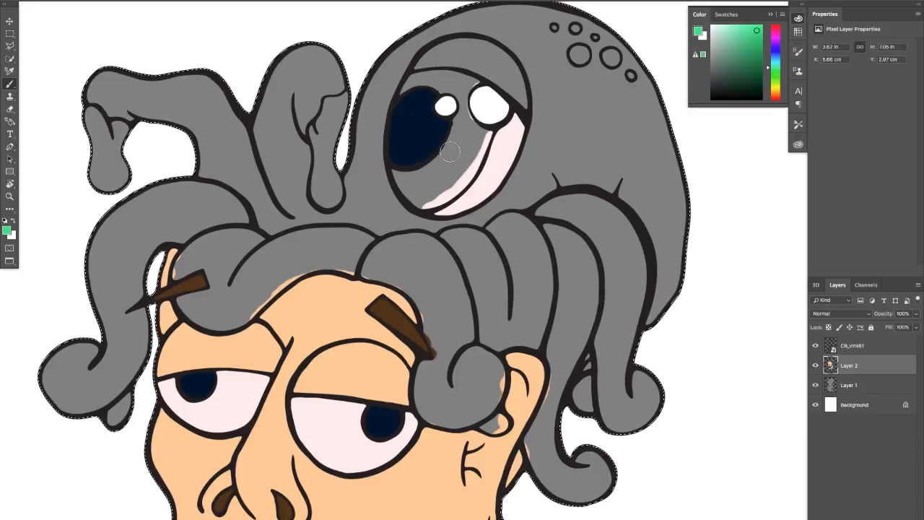
{"action": "left_click_drag", "start_coordinate": [437, 175], "coordinate": [463, 136]}
{"action": "left_click", "coordinate": [750, 48]}
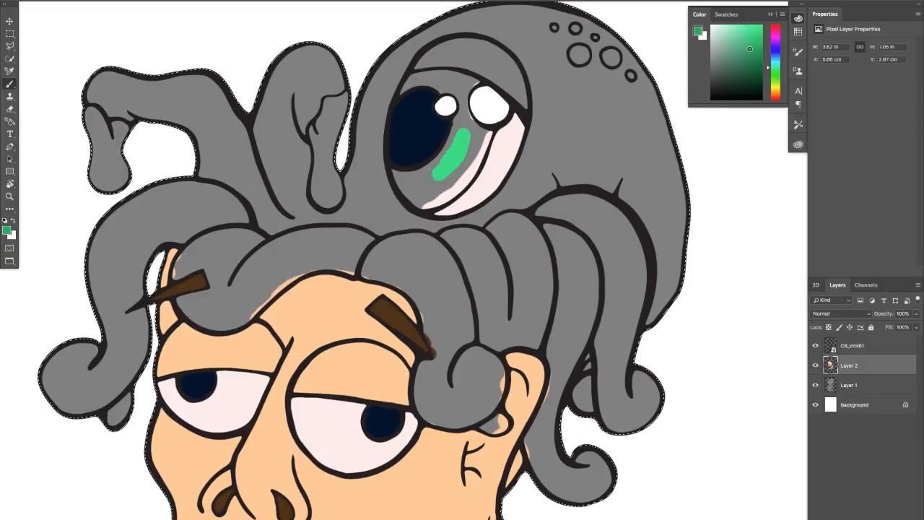
{"action": "left_click_drag", "start_coordinate": [462, 136], "coordinate": [444, 169]}
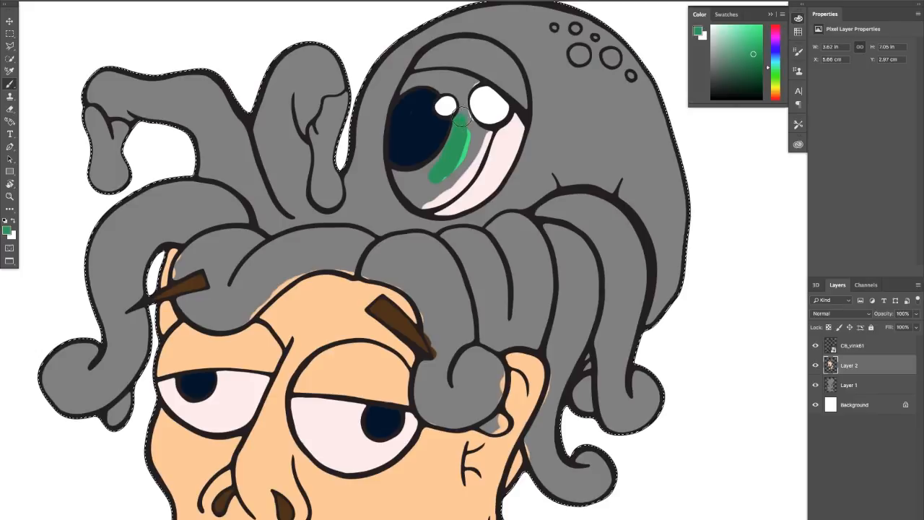
{"action": "left_click_drag", "start_coordinate": [437, 75], "coordinate": [420, 76]}
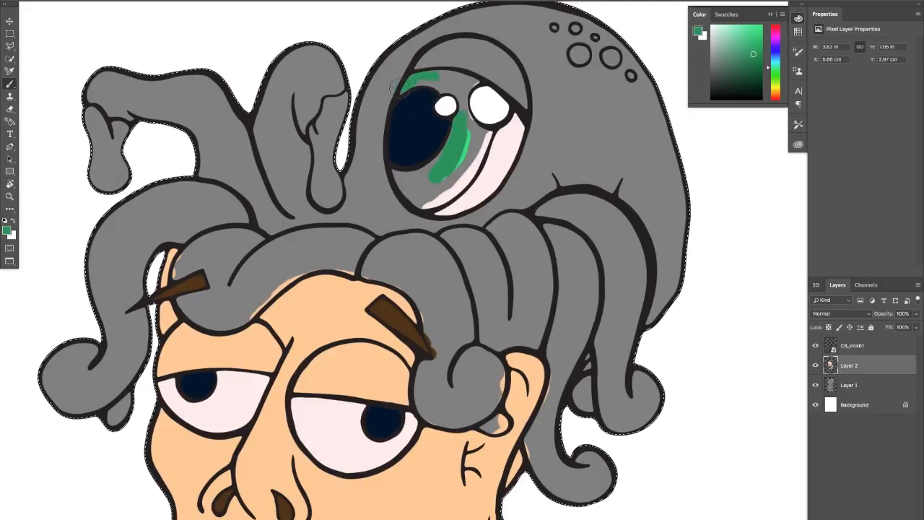
{"action": "left_click_drag", "start_coordinate": [396, 88], "coordinate": [432, 77]}
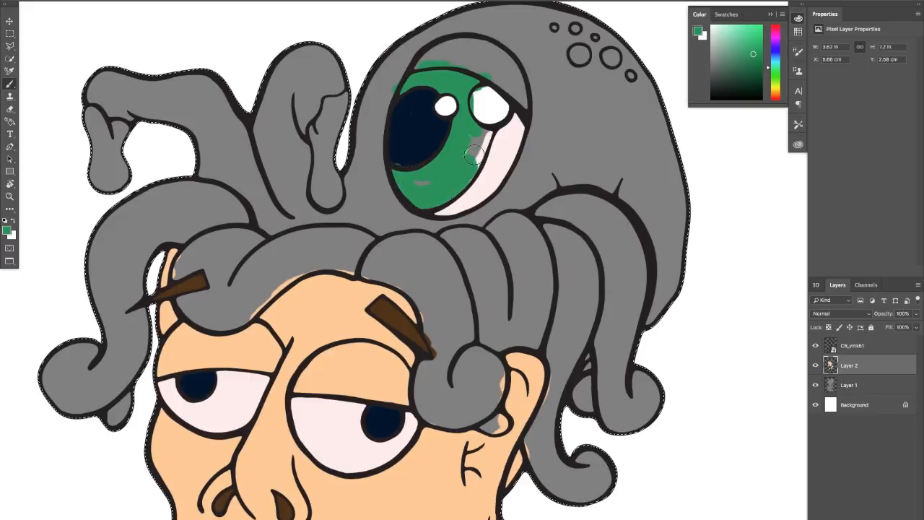
{"action": "left_click_drag", "start_coordinate": [474, 156], "coordinate": [482, 136]}
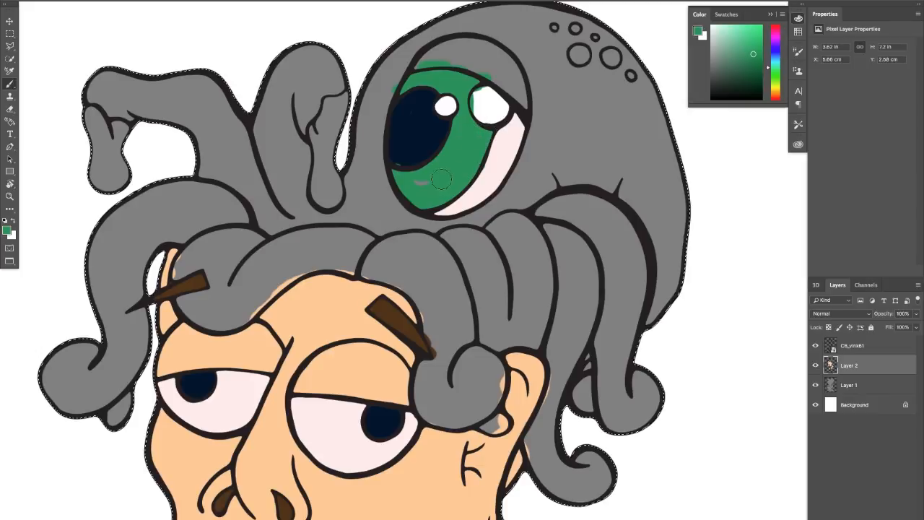
Step: Touch up the octopus's pupil, iris and large highlight using the navy, green and white sampled from them
{"action": "left_click", "coordinate": [403, 155], "text": "alt"}
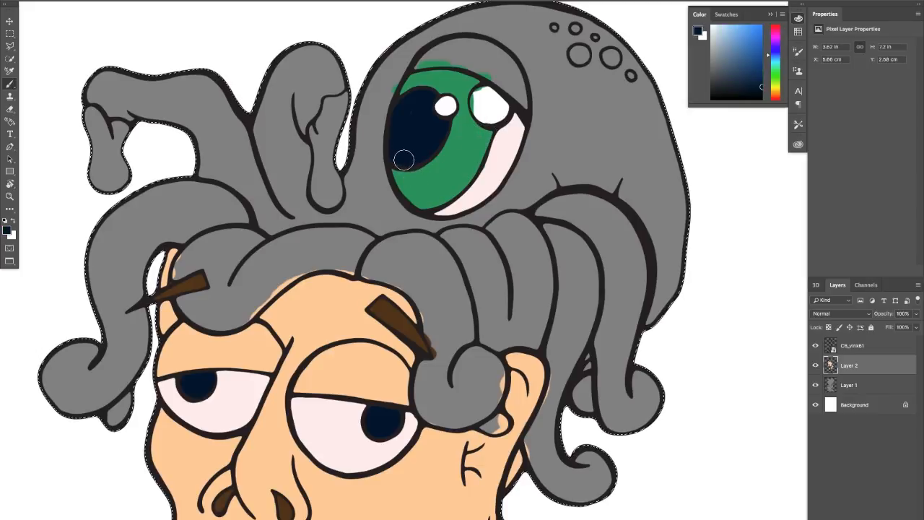
{"action": "left_click", "coordinate": [403, 159]}
{"action": "left_click", "coordinate": [484, 96], "text": "alt"}
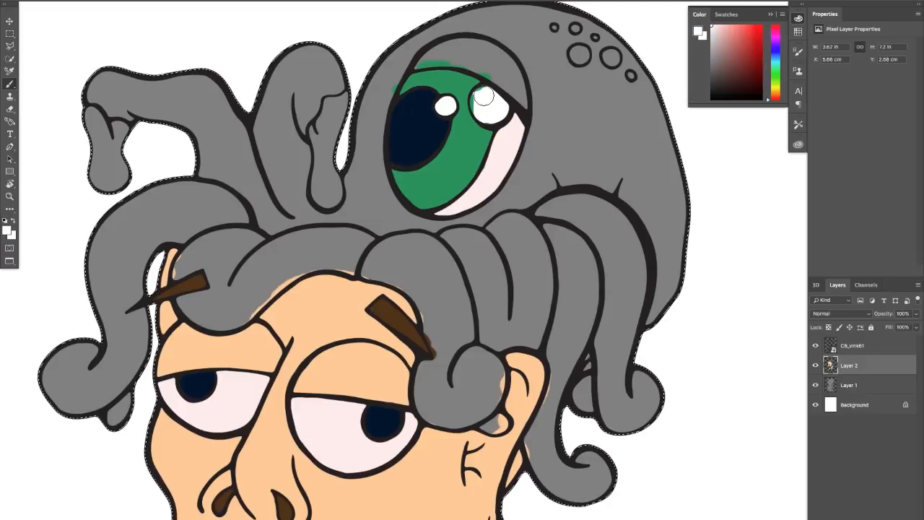
{"action": "left_click", "coordinate": [456, 145], "text": "alt"}
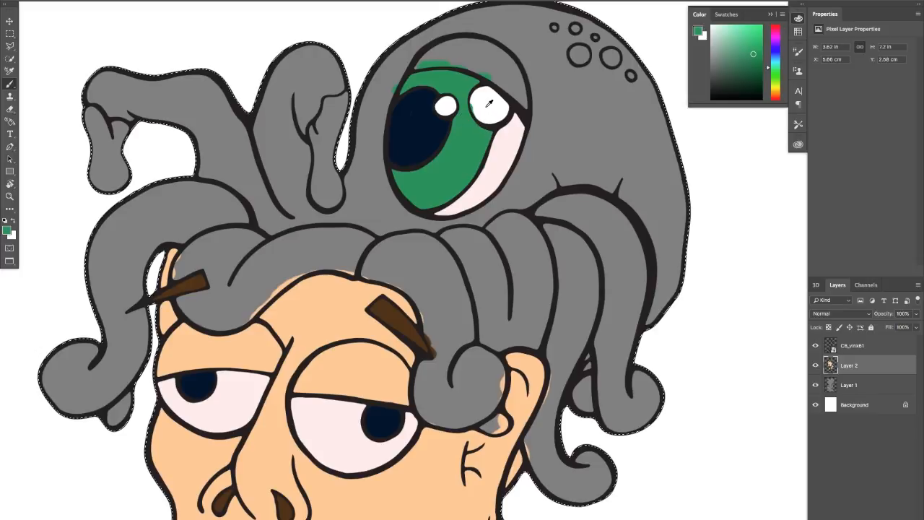
{"action": "left_click", "coordinate": [480, 112], "text": "alt"}
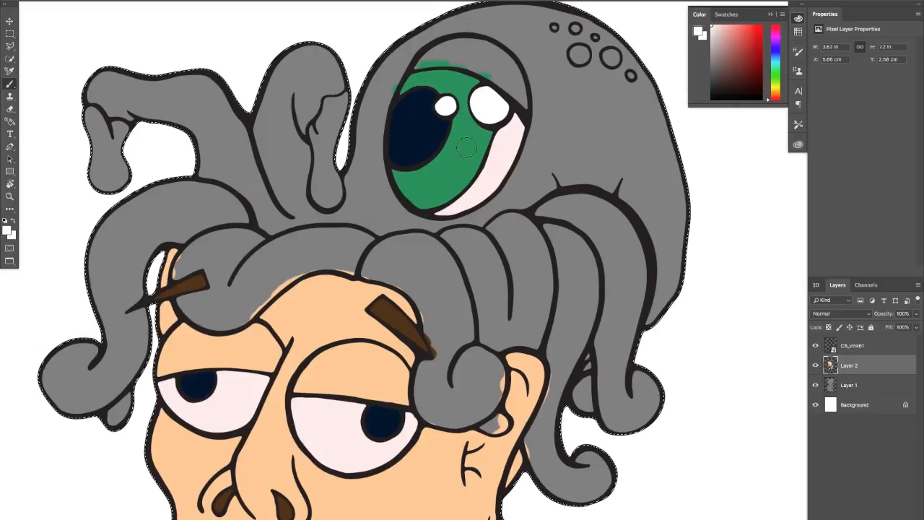
{"action": "mouse_move", "coordinate": [454, 171]}
{"action": "left_mouse_down"}
{"action": "mouse_move", "coordinate": [449, 150]}
{"action": "mouse_move", "coordinate": [458, 173]}
{"action": "left_mouse_up"}
Step: Choose a bright pink and paint a first stroke along the top of the octopus's head
{"action": "key", "text": "z"}
{"action": "mouse_move", "coordinate": [446, 216]}
{"action": "left_mouse_down"}
{"action": "mouse_move", "coordinate": [439, 130]}
{"action": "mouse_move", "coordinate": [431, 205]}
{"action": "mouse_move", "coordinate": [449, 182]}
{"action": "mouse_move", "coordinate": [429, 211]}
{"action": "left_mouse_up"}
{"action": "key", "text": "z"}
{"action": "left_click", "coordinate": [449, 179]}
{"action": "key", "text": "b"}
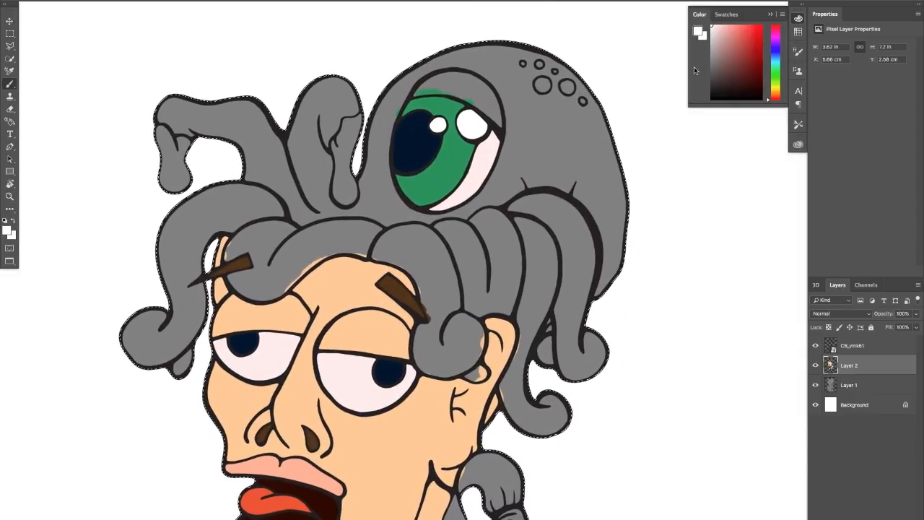
{"action": "left_click", "coordinate": [779, 42]}
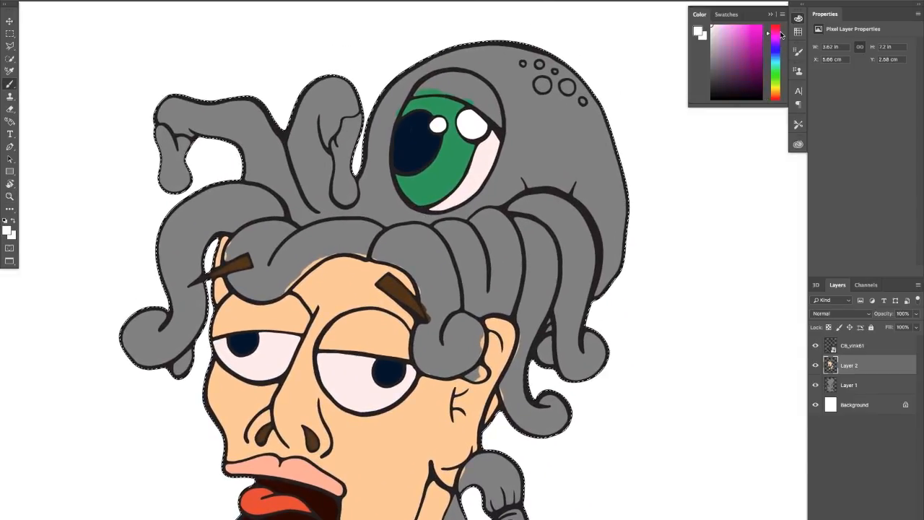
{"action": "left_click_drag", "start_coordinate": [776, 89], "coordinate": [777, 108]}
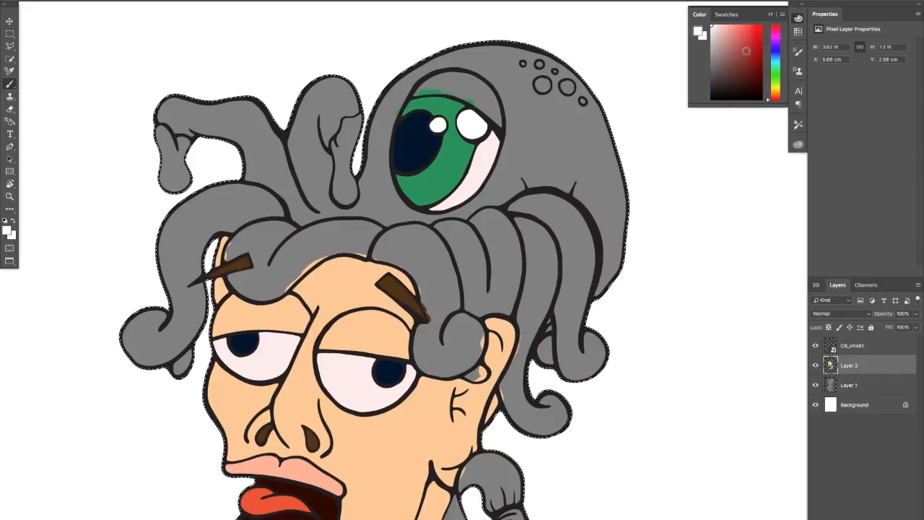
{"action": "left_click_drag", "start_coordinate": [747, 50], "coordinate": [751, 42]}
{"action": "left_click", "coordinate": [777, 35]}
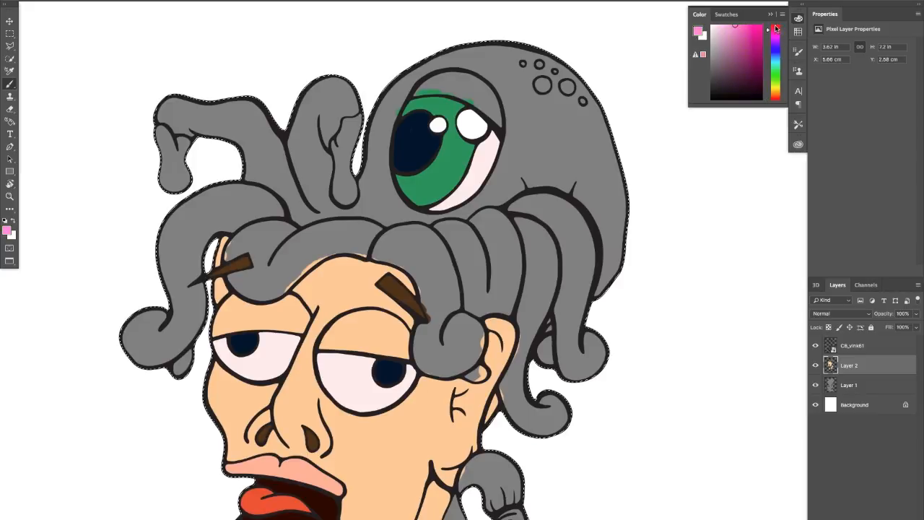
{"action": "left_click_drag", "start_coordinate": [432, 49], "coordinate": [461, 52]}
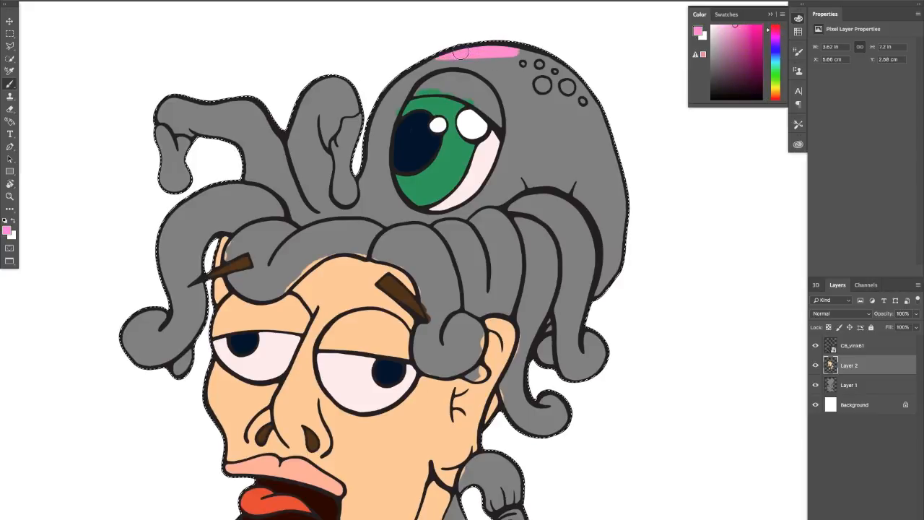
Step: Paint the octopus's two raised tentacles and the long curled tentacle beside the painter's temple with the bright pink
{"action": "mouse_move", "coordinate": [319, 88]}
{"action": "left_mouse_down"}
{"action": "mouse_move", "coordinate": [345, 82]}
{"action": "mouse_move", "coordinate": [345, 99]}
{"action": "mouse_move", "coordinate": [321, 97]}
{"action": "mouse_move", "coordinate": [340, 91]}
{"action": "mouse_move", "coordinate": [325, 119]}
{"action": "mouse_move", "coordinate": [334, 135]}
{"action": "left_mouse_up"}
{"action": "mouse_move", "coordinate": [343, 103]}
{"action": "left_mouse_down"}
{"action": "mouse_move", "coordinate": [296, 116]}
{"action": "mouse_move", "coordinate": [321, 188]}
{"action": "mouse_move", "coordinate": [325, 170]}
{"action": "mouse_move", "coordinate": [325, 195]}
{"action": "mouse_move", "coordinate": [263, 148]}
{"action": "mouse_move", "coordinate": [257, 167]}
{"action": "mouse_move", "coordinate": [249, 139]}
{"action": "mouse_move", "coordinate": [242, 145]}
{"action": "mouse_move", "coordinate": [247, 133]}
{"action": "mouse_move", "coordinate": [169, 124]}
{"action": "left_mouse_up"}
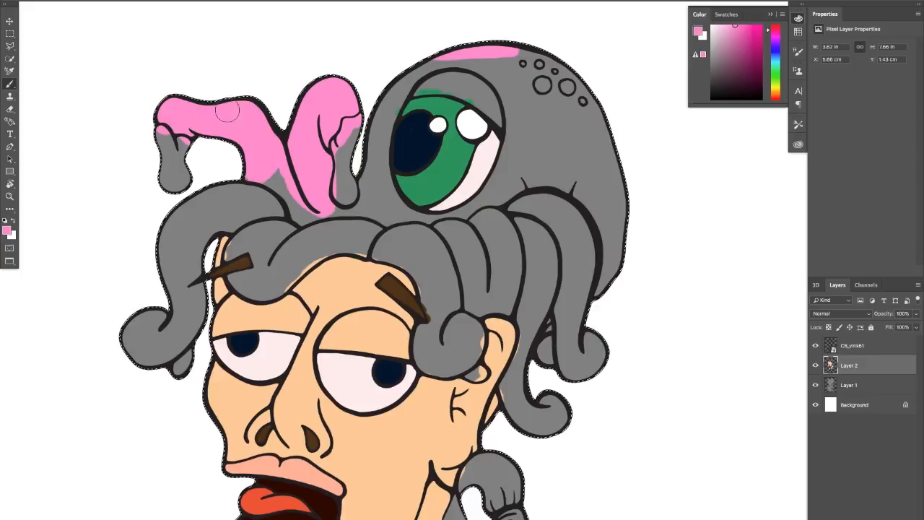
{"action": "mouse_move", "coordinate": [277, 174]}
{"action": "left_mouse_down"}
{"action": "mouse_move", "coordinate": [256, 194]}
{"action": "mouse_move", "coordinate": [213, 192]}
{"action": "mouse_move", "coordinate": [170, 243]}
{"action": "left_mouse_up"}
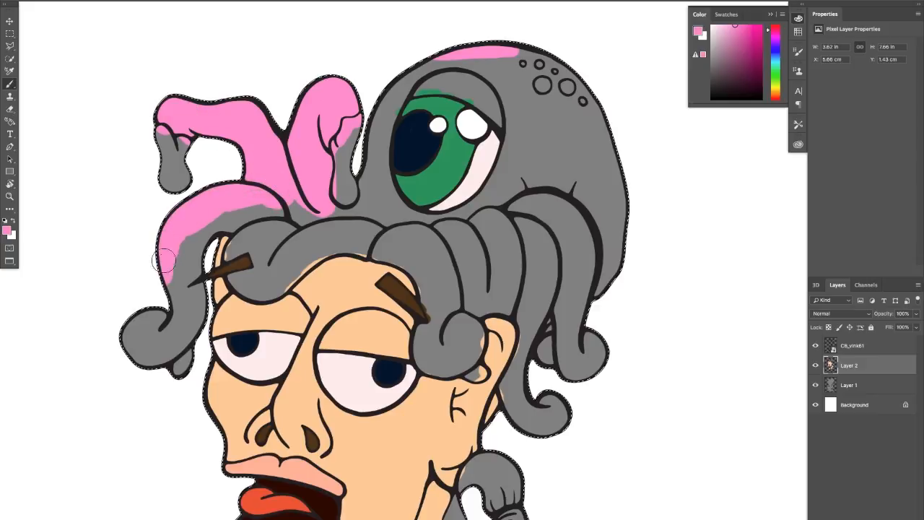
{"action": "left_click_drag", "start_coordinate": [166, 296], "coordinate": [124, 346]}
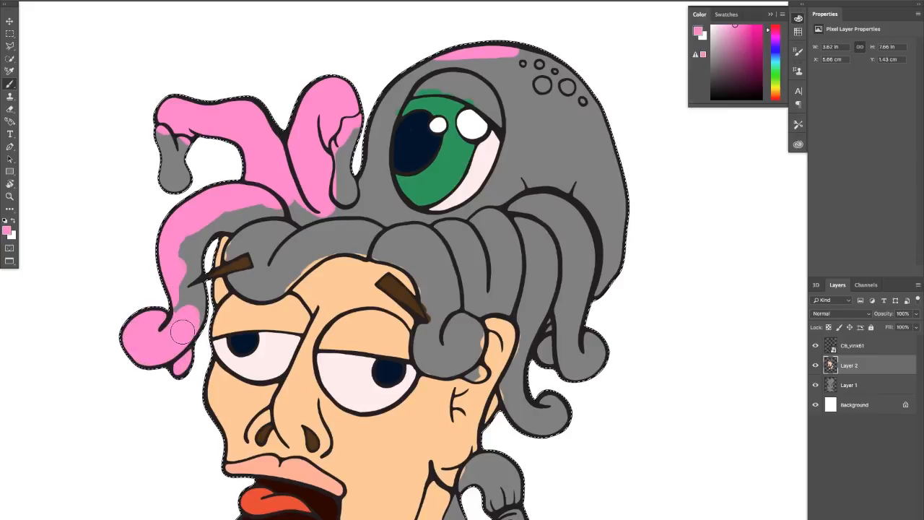
{"action": "mouse_move", "coordinate": [196, 312]}
{"action": "left_mouse_down"}
{"action": "mouse_move", "coordinate": [196, 294]}
{"action": "mouse_move", "coordinate": [175, 301]}
{"action": "left_mouse_up"}
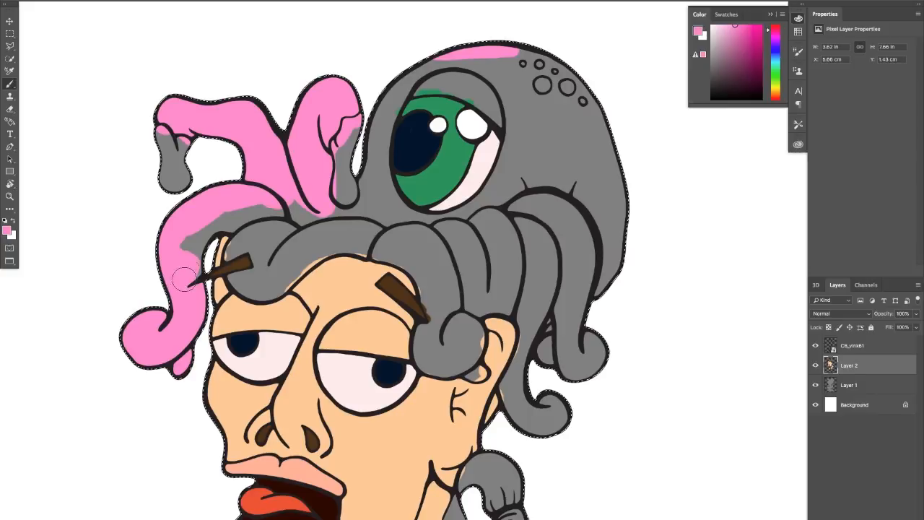
{"action": "left_click_drag", "start_coordinate": [190, 262], "coordinate": [186, 238]}
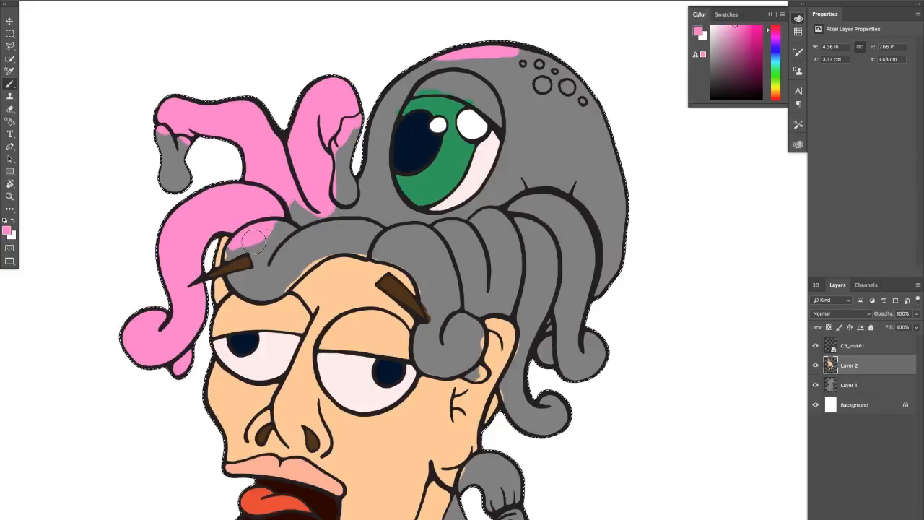
Step: Fill the tentacles lying across the painter's forehead and the area just above them with pink
{"action": "key", "text": "z"}
{"action": "left_click_drag", "start_coordinate": [253, 244], "coordinate": [311, 244]}
{"action": "key", "text": "b"}
{"action": "mouse_move", "coordinate": [226, 251]}
{"action": "left_mouse_down"}
{"action": "mouse_move", "coordinate": [220, 254]}
{"action": "mouse_move", "coordinate": [267, 244]}
{"action": "mouse_move", "coordinate": [271, 280]}
{"action": "mouse_move", "coordinate": [264, 258]}
{"action": "left_mouse_up"}
{"action": "mouse_move", "coordinate": [272, 291]}
{"action": "left_mouse_down"}
{"action": "mouse_move", "coordinate": [221, 305]}
{"action": "mouse_move", "coordinate": [256, 294]}
{"action": "mouse_move", "coordinate": [221, 305]}
{"action": "mouse_move", "coordinate": [270, 317]}
{"action": "mouse_move", "coordinate": [255, 316]}
{"action": "mouse_move", "coordinate": [346, 273]}
{"action": "mouse_move", "coordinate": [314, 284]}
{"action": "mouse_move", "coordinate": [288, 323]}
{"action": "mouse_move", "coordinate": [357, 255]}
{"action": "mouse_move", "coordinate": [338, 266]}
{"action": "mouse_move", "coordinate": [398, 240]}
{"action": "mouse_move", "coordinate": [334, 277]}
{"action": "mouse_move", "coordinate": [384, 245]}
{"action": "mouse_move", "coordinate": [348, 265]}
{"action": "mouse_move", "coordinate": [422, 240]}
{"action": "mouse_move", "coordinate": [443, 249]}
{"action": "mouse_move", "coordinate": [425, 248]}
{"action": "mouse_move", "coordinate": [484, 245]}
{"action": "mouse_move", "coordinate": [464, 255]}
{"action": "mouse_move", "coordinate": [478, 258]}
{"action": "mouse_move", "coordinate": [467, 212]}
{"action": "mouse_move", "coordinate": [361, 202]}
{"action": "mouse_move", "coordinate": [336, 182]}
{"action": "mouse_move", "coordinate": [285, 261]}
{"action": "mouse_move", "coordinate": [289, 272]}
{"action": "mouse_move", "coordinate": [315, 258]}
{"action": "left_mouse_up"}
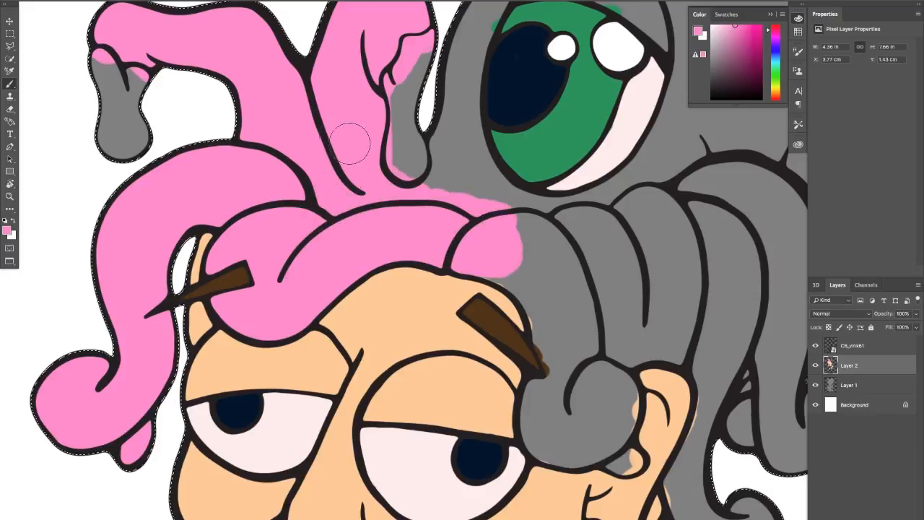
Step: Paint the tentacles curling around the painter's ear pink and clean up the ear's edge with the sampled skin tone
{"action": "mouse_move", "coordinate": [511, 253]}
{"action": "left_mouse_down"}
{"action": "mouse_move", "coordinate": [423, 208]}
{"action": "mouse_move", "coordinate": [409, 185]}
{"action": "mouse_move", "coordinate": [406, 209]}
{"action": "mouse_move", "coordinate": [365, 168]}
{"action": "mouse_move", "coordinate": [339, 161]}
{"action": "mouse_move", "coordinate": [397, 193]}
{"action": "mouse_move", "coordinate": [417, 225]}
{"action": "mouse_move", "coordinate": [434, 308]}
{"action": "mouse_move", "coordinate": [406, 312]}
{"action": "left_mouse_up"}
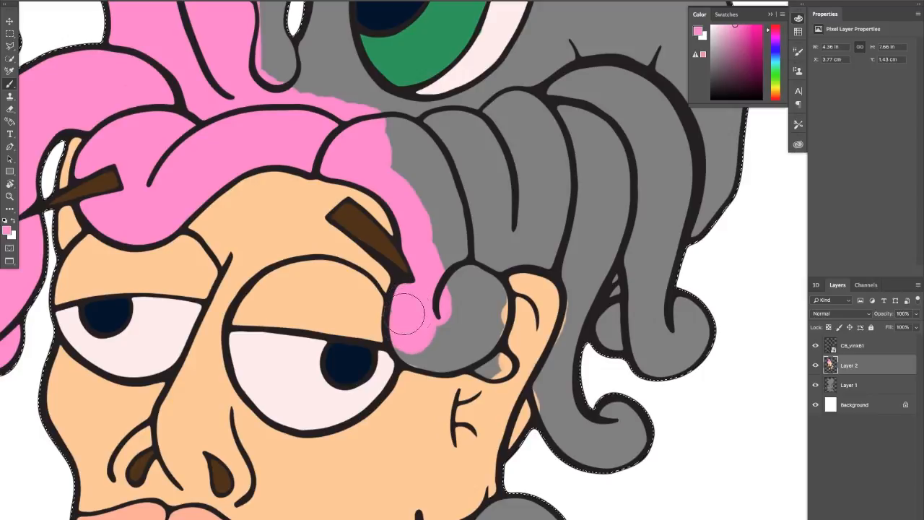
{"action": "mouse_move", "coordinate": [418, 345]}
{"action": "left_mouse_down"}
{"action": "mouse_move", "coordinate": [424, 337]}
{"action": "mouse_move", "coordinate": [413, 330]}
{"action": "mouse_move", "coordinate": [443, 330]}
{"action": "mouse_move", "coordinate": [458, 352]}
{"action": "mouse_move", "coordinate": [470, 325]}
{"action": "mouse_move", "coordinate": [482, 330]}
{"action": "mouse_move", "coordinate": [478, 354]}
{"action": "mouse_move", "coordinate": [497, 367]}
{"action": "mouse_move", "coordinate": [480, 345]}
{"action": "left_mouse_up"}
{"action": "mouse_move", "coordinate": [491, 312]}
{"action": "left_mouse_down"}
{"action": "mouse_move", "coordinate": [462, 290]}
{"action": "mouse_move", "coordinate": [474, 286]}
{"action": "mouse_move", "coordinate": [477, 246]}
{"action": "mouse_move", "coordinate": [533, 245]}
{"action": "mouse_move", "coordinate": [576, 267]}
{"action": "mouse_move", "coordinate": [578, 324]}
{"action": "mouse_move", "coordinate": [544, 259]}
{"action": "mouse_move", "coordinate": [559, 259]}
{"action": "mouse_move", "coordinate": [543, 237]}
{"action": "left_mouse_up"}
{"action": "mouse_move", "coordinate": [553, 248]}
{"action": "left_mouse_down"}
{"action": "mouse_move", "coordinate": [524, 292]}
{"action": "mouse_move", "coordinate": [529, 275]}
{"action": "mouse_move", "coordinate": [530, 327]}
{"action": "mouse_move", "coordinate": [540, 314]}
{"action": "mouse_move", "coordinate": [607, 321]}
{"action": "mouse_move", "coordinate": [618, 329]}
{"action": "mouse_move", "coordinate": [617, 347]}
{"action": "mouse_move", "coordinate": [596, 369]}
{"action": "left_mouse_up"}
{"action": "left_click", "coordinate": [514, 211], "text": "alt"}
{"action": "left_click_drag", "start_coordinate": [520, 209], "coordinate": [518, 225]}
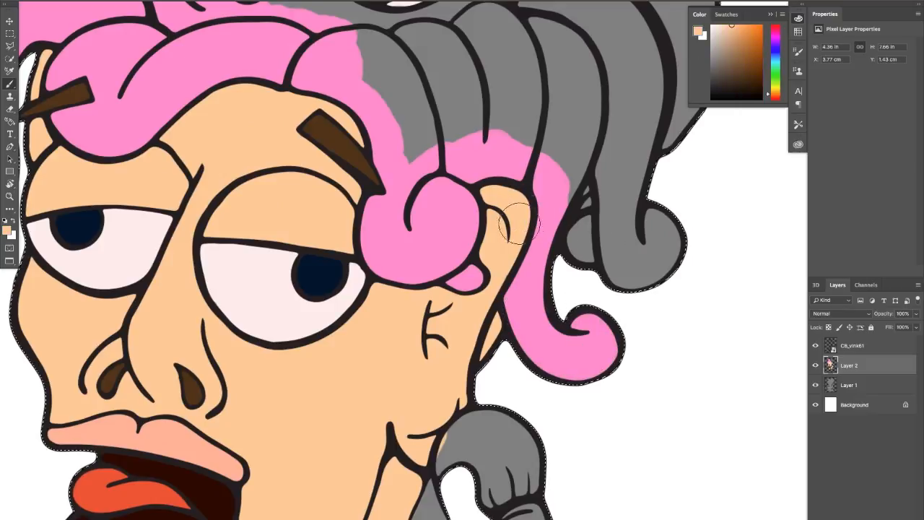
Step: Resample the pink and fill the remaining tentacles behind the ear and the lower part of the octopus's head
{"action": "left_click", "coordinate": [553, 207], "text": "alt"}
{"action": "mouse_move", "coordinate": [573, 200]}
{"action": "left_mouse_down"}
{"action": "mouse_move", "coordinate": [566, 227]}
{"action": "mouse_move", "coordinate": [591, 226]}
{"action": "mouse_move", "coordinate": [593, 242]}
{"action": "mouse_move", "coordinate": [639, 240]}
{"action": "mouse_move", "coordinate": [625, 281]}
{"action": "left_mouse_up"}
{"action": "left_click_drag", "start_coordinate": [634, 237], "coordinate": [548, 347]}
{"action": "mouse_move", "coordinate": [546, 312]}
{"action": "left_mouse_down"}
{"action": "mouse_move", "coordinate": [592, 278]}
{"action": "mouse_move", "coordinate": [561, 296]}
{"action": "mouse_move", "coordinate": [533, 297]}
{"action": "mouse_move", "coordinate": [515, 285]}
{"action": "mouse_move", "coordinate": [530, 260]}
{"action": "mouse_move", "coordinate": [508, 254]}
{"action": "mouse_move", "coordinate": [482, 280]}
{"action": "mouse_move", "coordinate": [459, 250]}
{"action": "mouse_move", "coordinate": [476, 220]}
{"action": "mouse_move", "coordinate": [350, 250]}
{"action": "mouse_move", "coordinate": [348, 230]}
{"action": "mouse_move", "coordinate": [322, 217]}
{"action": "mouse_move", "coordinate": [254, 148]}
{"action": "mouse_move", "coordinate": [336, 162]}
{"action": "mouse_move", "coordinate": [430, 130]}
{"action": "mouse_move", "coordinate": [395, 143]}
{"action": "mouse_move", "coordinate": [400, 133]}
{"action": "mouse_move", "coordinate": [310, 144]}
{"action": "mouse_move", "coordinate": [389, 124]}
{"action": "mouse_move", "coordinate": [421, 146]}
{"action": "mouse_move", "coordinate": [502, 147]}
{"action": "mouse_move", "coordinate": [532, 162]}
{"action": "mouse_move", "coordinate": [457, 182]}
{"action": "mouse_move", "coordinate": [409, 210]}
{"action": "mouse_move", "coordinate": [521, 204]}
{"action": "left_mouse_up"}
{"action": "left_click_drag", "start_coordinate": [461, 153], "coordinate": [437, 245]}
{"action": "mouse_move", "coordinate": [396, 180]}
{"action": "left_mouse_down"}
{"action": "mouse_move", "coordinate": [373, 221]}
{"action": "mouse_move", "coordinate": [449, 148]}
{"action": "mouse_move", "coordinate": [488, 134]}
{"action": "mouse_move", "coordinate": [467, 162]}
{"action": "mouse_move", "coordinate": [510, 160]}
{"action": "mouse_move", "coordinate": [501, 186]}
{"action": "mouse_move", "coordinate": [568, 166]}
{"action": "mouse_move", "coordinate": [635, 210]}
{"action": "mouse_move", "coordinate": [605, 253]}
{"action": "mouse_move", "coordinate": [583, 239]}
{"action": "mouse_move", "coordinate": [568, 121]}
{"action": "left_mouse_up"}
Step: Fill the octopus's eyelid and the rest of its head around the eye and spots with pink
{"action": "mouse_move", "coordinate": [147, 223]}
{"action": "left_mouse_down"}
{"action": "mouse_move", "coordinate": [169, 240]}
{"action": "mouse_move", "coordinate": [179, 281]}
{"action": "left_mouse_up"}
{"action": "mouse_move", "coordinate": [199, 214]}
{"action": "left_mouse_down"}
{"action": "mouse_move", "coordinate": [204, 247]}
{"action": "mouse_move", "coordinate": [213, 226]}
{"action": "mouse_move", "coordinate": [225, 257]}
{"action": "mouse_move", "coordinate": [302, 295]}
{"action": "mouse_move", "coordinate": [261, 273]}
{"action": "mouse_move", "coordinate": [295, 289]}
{"action": "mouse_move", "coordinate": [215, 212]}
{"action": "mouse_move", "coordinate": [235, 237]}
{"action": "mouse_move", "coordinate": [217, 127]}
{"action": "mouse_move", "coordinate": [225, 150]}
{"action": "left_mouse_up"}
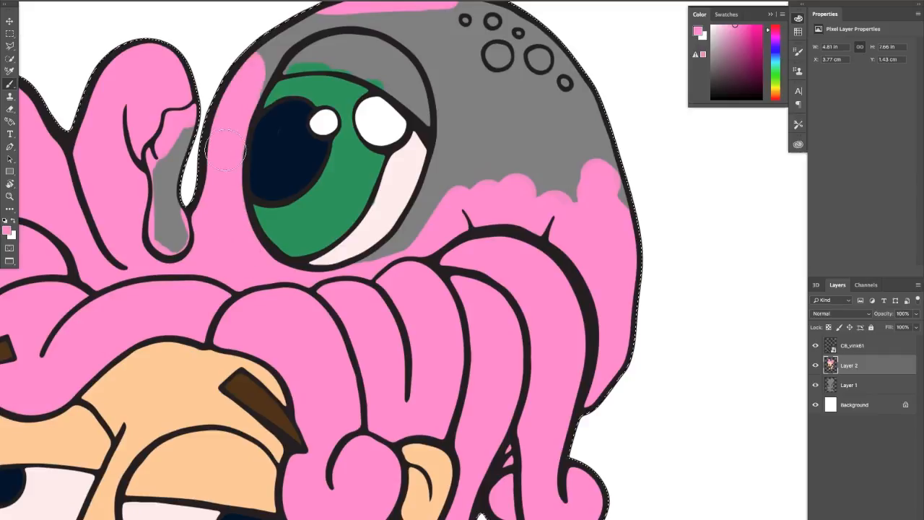
{"action": "mouse_move", "coordinate": [254, 45]}
{"action": "left_mouse_down"}
{"action": "mouse_move", "coordinate": [273, 52]}
{"action": "mouse_move", "coordinate": [263, 45]}
{"action": "mouse_move", "coordinate": [328, 36]}
{"action": "mouse_move", "coordinate": [289, 52]}
{"action": "mouse_move", "coordinate": [372, 64]}
{"action": "mouse_move", "coordinate": [429, 87]}
{"action": "mouse_move", "coordinate": [392, 63]}
{"action": "mouse_move", "coordinate": [452, 141]}
{"action": "mouse_move", "coordinate": [373, 26]}
{"action": "mouse_move", "coordinate": [313, 14]}
{"action": "left_mouse_up"}
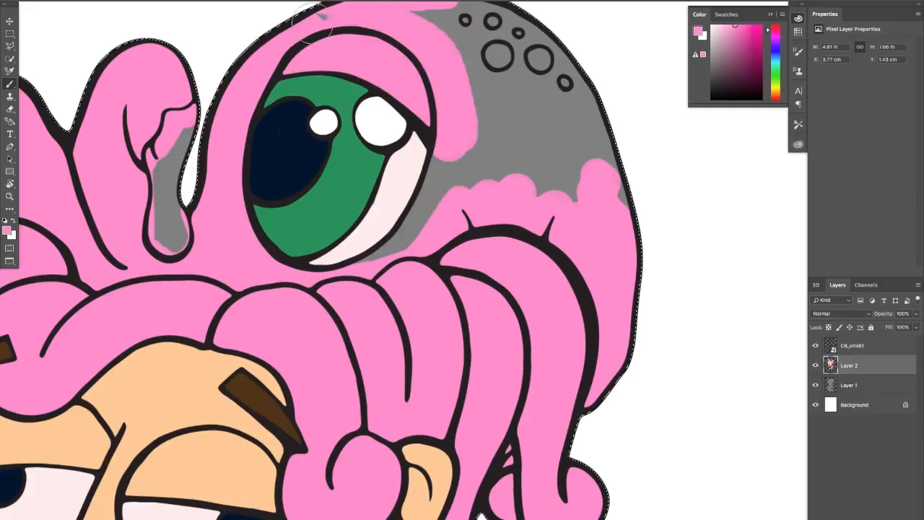
{"action": "left_click_drag", "start_coordinate": [392, 76], "coordinate": [315, 78]}
{"action": "left_click_drag", "start_coordinate": [384, 103], "coordinate": [412, 161]}
{"action": "mouse_move", "coordinate": [408, 201]}
{"action": "left_mouse_down"}
{"action": "mouse_move", "coordinate": [405, 253]}
{"action": "mouse_move", "coordinate": [398, 209]}
{"action": "mouse_move", "coordinate": [376, 280]}
{"action": "left_mouse_up"}
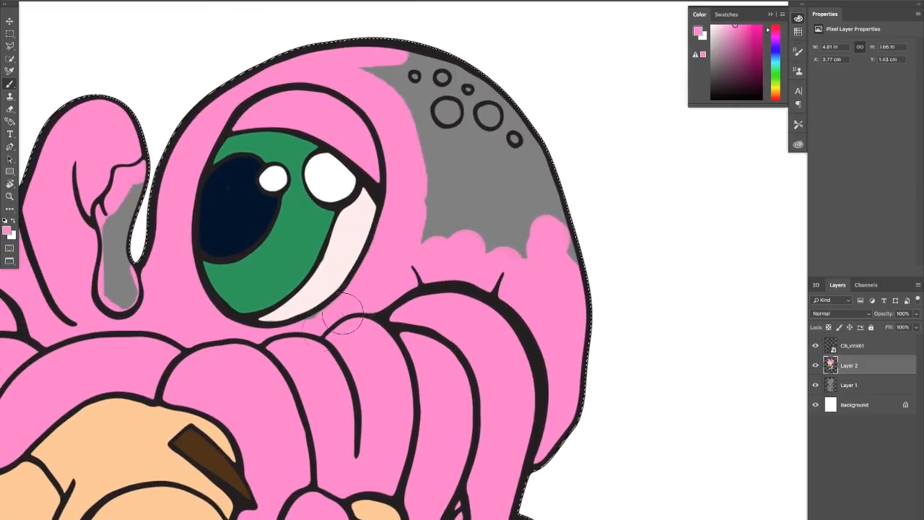
{"action": "mouse_move", "coordinate": [446, 213]}
{"action": "left_mouse_down"}
{"action": "mouse_move", "coordinate": [457, 206]}
{"action": "mouse_move", "coordinate": [493, 226]}
{"action": "mouse_move", "coordinate": [522, 270]}
{"action": "mouse_move", "coordinate": [569, 175]}
{"action": "mouse_move", "coordinate": [495, 159]}
{"action": "mouse_move", "coordinate": [404, 104]}
{"action": "mouse_move", "coordinate": [427, 134]}
{"action": "mouse_move", "coordinate": [418, 67]}
{"action": "mouse_move", "coordinate": [520, 126]}
{"action": "mouse_move", "coordinate": [508, 143]}
{"action": "left_mouse_up"}
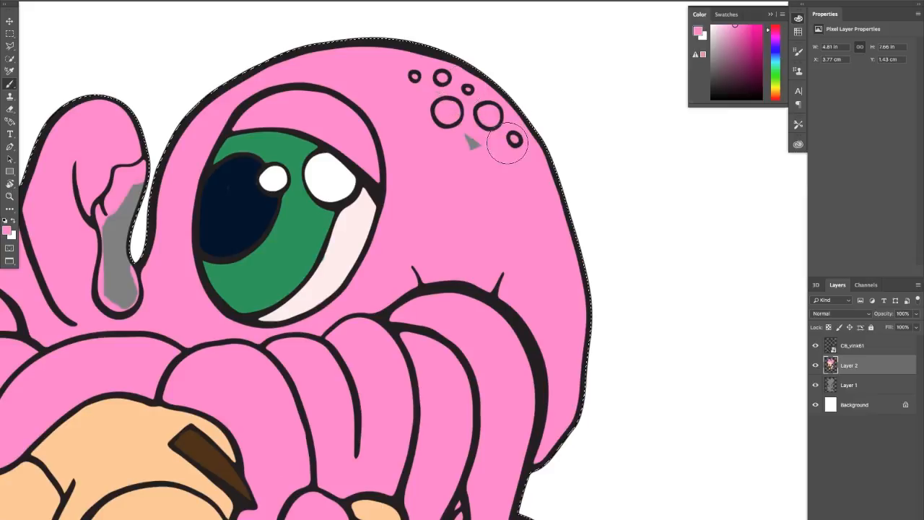
Step: Sample the pale eye-white colour and touch up the edges of the octopus's eye
{"action": "left_click", "coordinate": [340, 267], "text": "alt"}
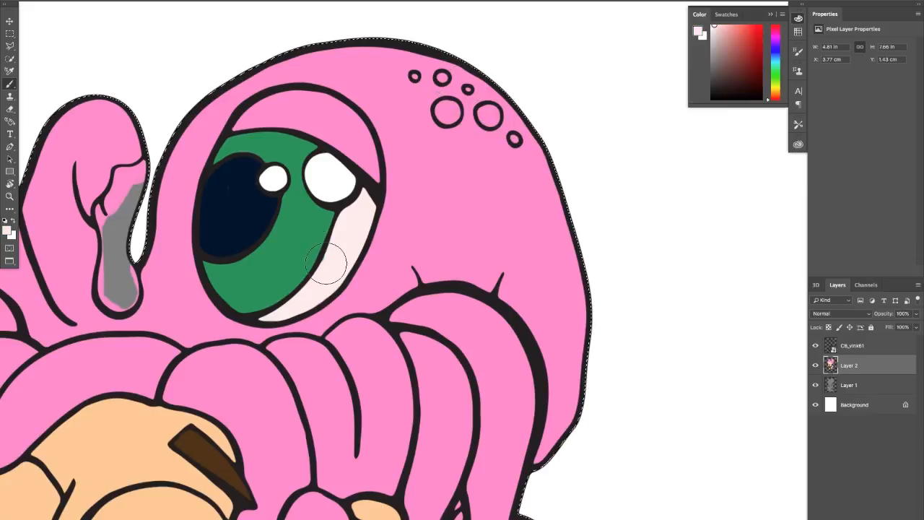
{"action": "mouse_move", "coordinate": [331, 263]}
{"action": "left_mouse_down"}
{"action": "mouse_move", "coordinate": [311, 296]}
{"action": "mouse_move", "coordinate": [342, 245]}
{"action": "mouse_move", "coordinate": [363, 243]}
{"action": "mouse_move", "coordinate": [325, 270]}
{"action": "mouse_move", "coordinate": [346, 180]}
{"action": "mouse_move", "coordinate": [402, 153]}
{"action": "mouse_move", "coordinate": [409, 124]}
{"action": "left_mouse_up"}
{"action": "left_click_drag", "start_coordinate": [344, 322], "coordinate": [297, 113]}
{"action": "left_click_drag", "start_coordinate": [320, 171], "coordinate": [349, 169]}
{"action": "left_click_drag", "start_coordinate": [312, 310], "coordinate": [339, 162]}
Step: Choose a burnt orange and paint the shirt's collar, the area below it and the strip of shirt beside the palette
{"action": "left_click_drag", "start_coordinate": [751, 48], "coordinate": [743, 37]}
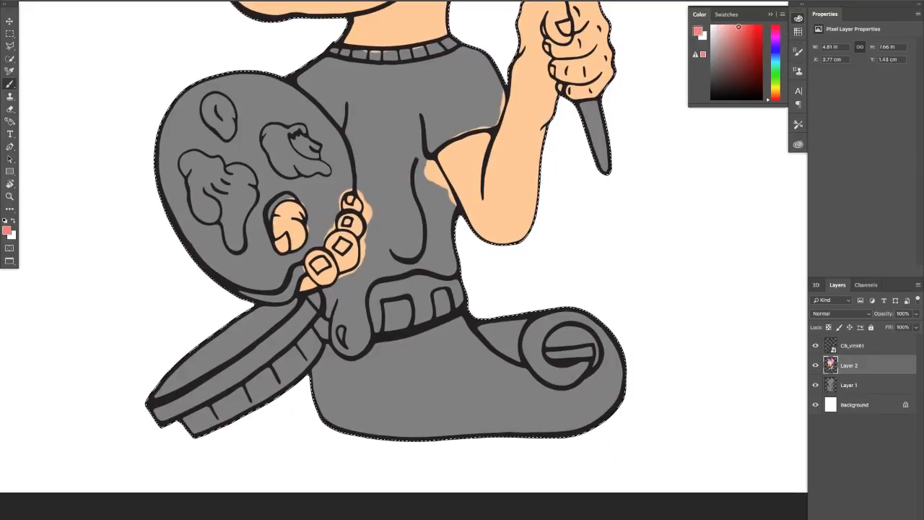
{"action": "left_click", "coordinate": [777, 79]}
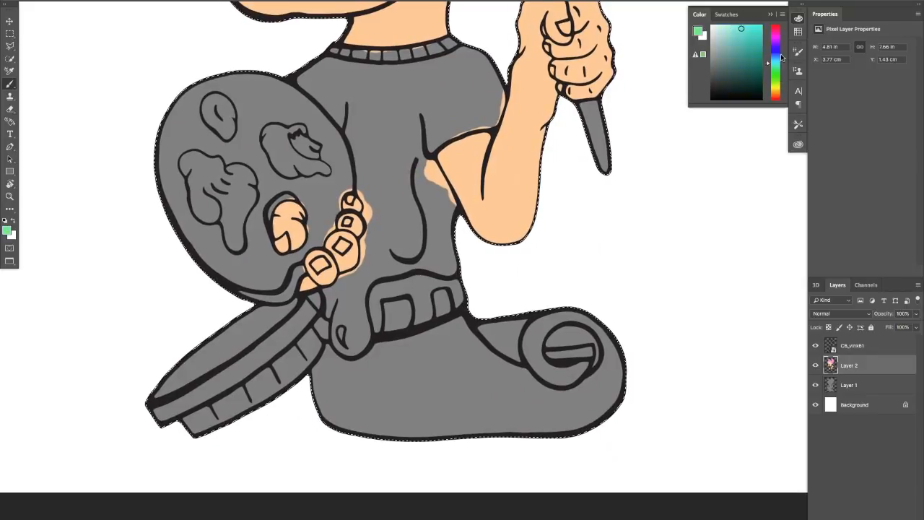
{"action": "left_click_drag", "start_coordinate": [780, 54], "coordinate": [774, 93]}
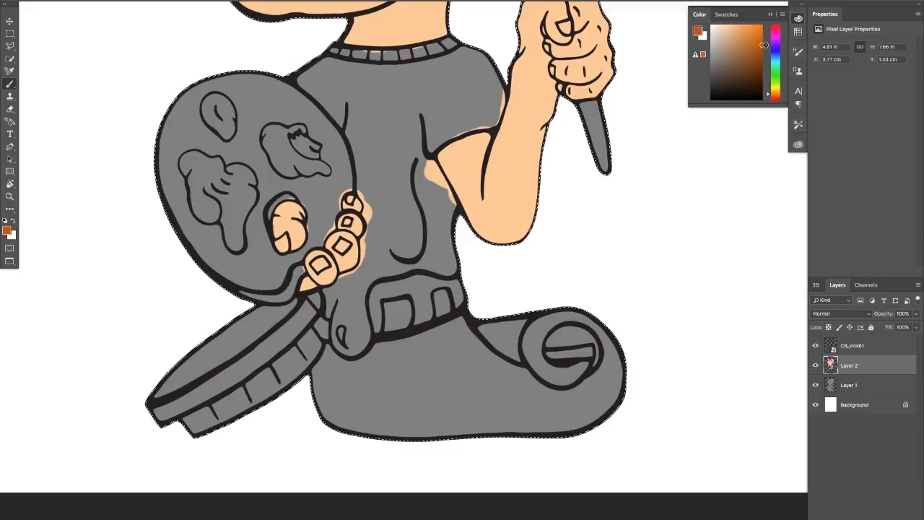
{"action": "mouse_move", "coordinate": [392, 96]}
{"action": "left_mouse_down"}
{"action": "mouse_move", "coordinate": [363, 92]}
{"action": "mouse_move", "coordinate": [365, 75]}
{"action": "left_mouse_up"}
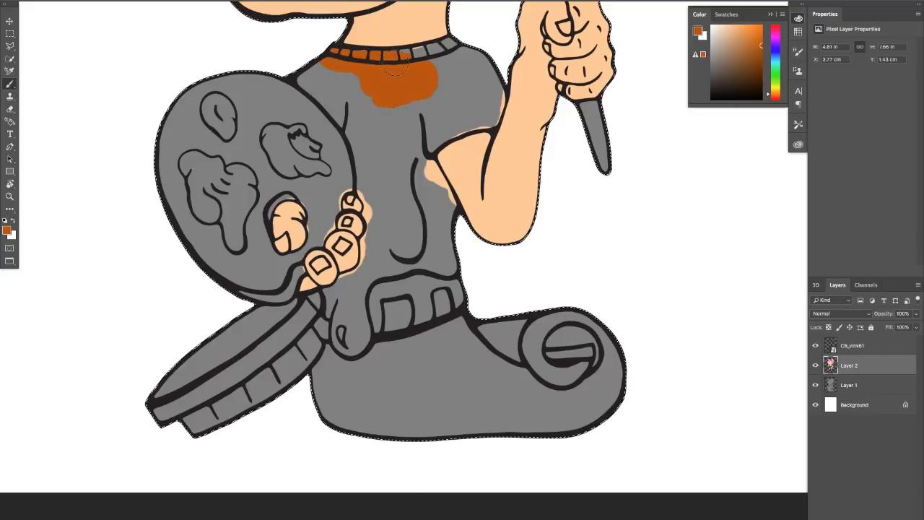
{"action": "left_click_drag", "start_coordinate": [399, 65], "coordinate": [395, 63]}
{"action": "left_click_drag", "start_coordinate": [457, 49], "coordinate": [435, 62]}
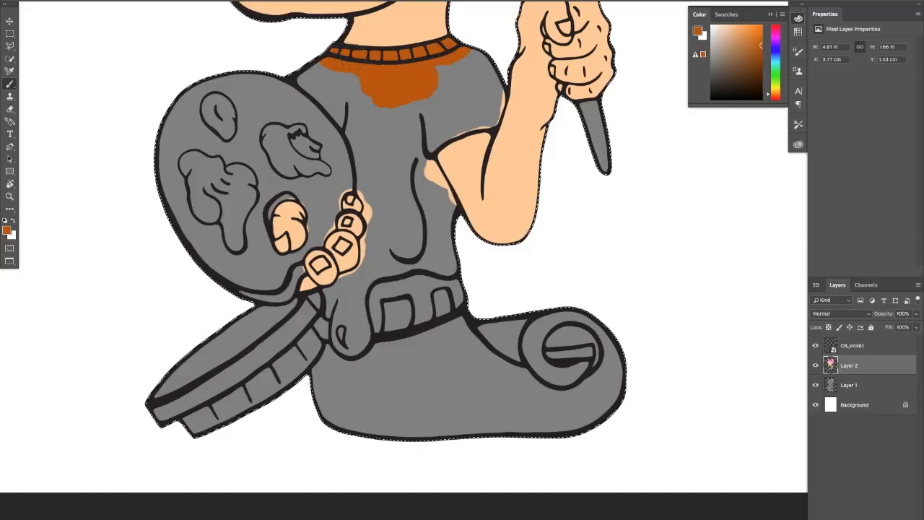
{"action": "mouse_move", "coordinate": [352, 61]}
{"action": "left_mouse_down"}
{"action": "mouse_move", "coordinate": [314, 77]}
{"action": "mouse_move", "coordinate": [321, 85]}
{"action": "mouse_move", "coordinate": [304, 72]}
{"action": "mouse_move", "coordinate": [337, 97]}
{"action": "mouse_move", "coordinate": [300, 73]}
{"action": "mouse_move", "coordinate": [347, 114]}
{"action": "mouse_move", "coordinate": [356, 135]}
{"action": "mouse_move", "coordinate": [341, 112]}
{"action": "mouse_move", "coordinate": [356, 126]}
{"action": "mouse_move", "coordinate": [372, 172]}
{"action": "mouse_move", "coordinate": [364, 124]}
{"action": "mouse_move", "coordinate": [378, 177]}
{"action": "mouse_move", "coordinate": [358, 265]}
{"action": "mouse_move", "coordinate": [328, 296]}
{"action": "mouse_move", "coordinate": [337, 310]}
{"action": "mouse_move", "coordinate": [307, 312]}
{"action": "mouse_move", "coordinate": [339, 310]}
{"action": "left_mouse_up"}
Step: Paint the shirt orange inside the palette's thumb hole and sample the skin tone to clean up the thumb
{"action": "left_click", "coordinate": [377, 176], "text": "super"}
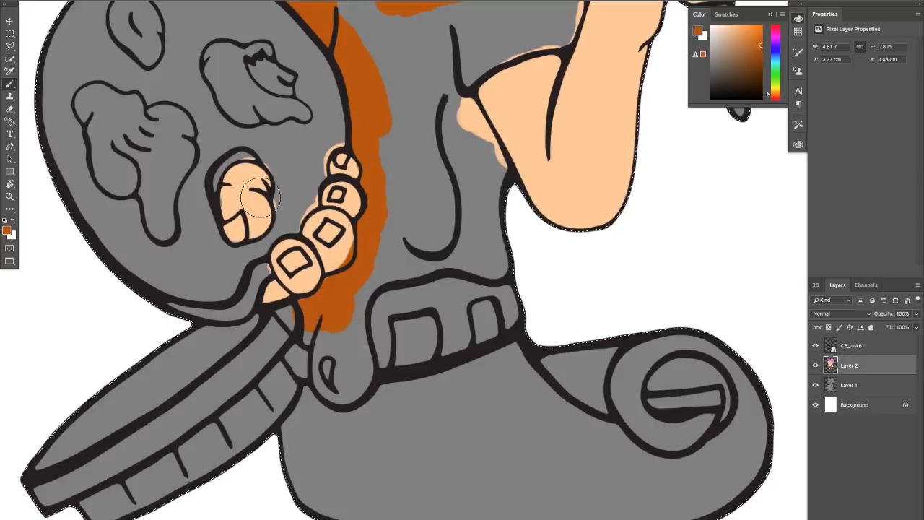
{"action": "mouse_move", "coordinate": [234, 167]}
{"action": "left_mouse_down"}
{"action": "mouse_move", "coordinate": [253, 150]}
{"action": "mouse_move", "coordinate": [227, 146]}
{"action": "mouse_move", "coordinate": [208, 195]}
{"action": "mouse_move", "coordinate": [225, 206]}
{"action": "mouse_move", "coordinate": [234, 179]}
{"action": "left_mouse_up"}
{"action": "left_click", "coordinate": [233, 201], "text": "alt"}
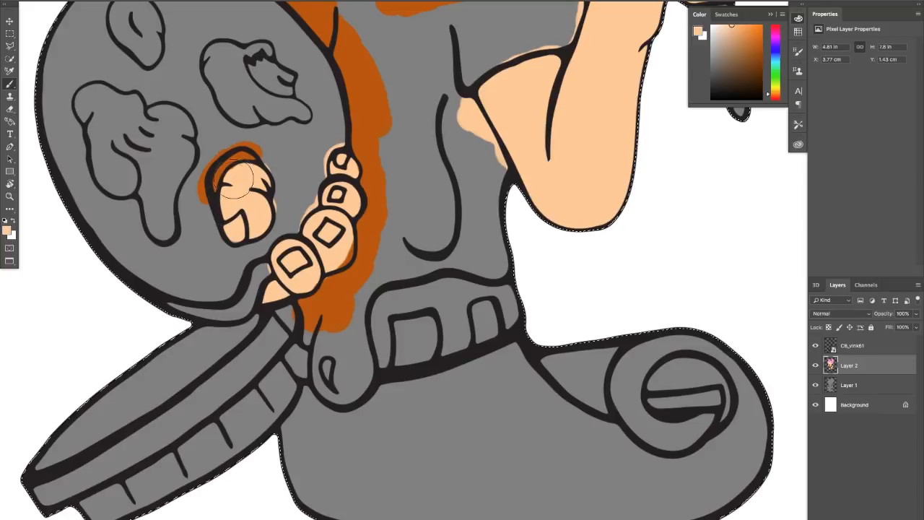
Step: Fill the lower shirt and its hanging drip with orange, and tidy the border between the shirt and the fingers
{"action": "mouse_move", "coordinate": [383, 281]}
{"action": "left_mouse_down"}
{"action": "mouse_move", "coordinate": [338, 300]}
{"action": "mouse_move", "coordinate": [312, 330]}
{"action": "mouse_move", "coordinate": [334, 326]}
{"action": "mouse_move", "coordinate": [336, 378]}
{"action": "mouse_move", "coordinate": [335, 347]}
{"action": "mouse_move", "coordinate": [329, 368]}
{"action": "mouse_move", "coordinate": [338, 383]}
{"action": "mouse_move", "coordinate": [351, 332]}
{"action": "mouse_move", "coordinate": [342, 303]}
{"action": "mouse_move", "coordinate": [383, 250]}
{"action": "mouse_move", "coordinate": [353, 289]}
{"action": "mouse_move", "coordinate": [371, 272]}
{"action": "mouse_move", "coordinate": [440, 247]}
{"action": "mouse_move", "coordinate": [410, 260]}
{"action": "mouse_move", "coordinate": [473, 251]}
{"action": "mouse_move", "coordinate": [496, 261]}
{"action": "mouse_move", "coordinate": [488, 239]}
{"action": "mouse_move", "coordinate": [503, 234]}
{"action": "mouse_move", "coordinate": [442, 208]}
{"action": "mouse_move", "coordinate": [413, 151]}
{"action": "mouse_move", "coordinate": [390, 225]}
{"action": "mouse_move", "coordinate": [386, 133]}
{"action": "mouse_move", "coordinate": [412, 138]}
{"action": "mouse_move", "coordinate": [442, 178]}
{"action": "left_mouse_up"}
{"action": "left_click", "coordinate": [344, 254], "text": "alt"}
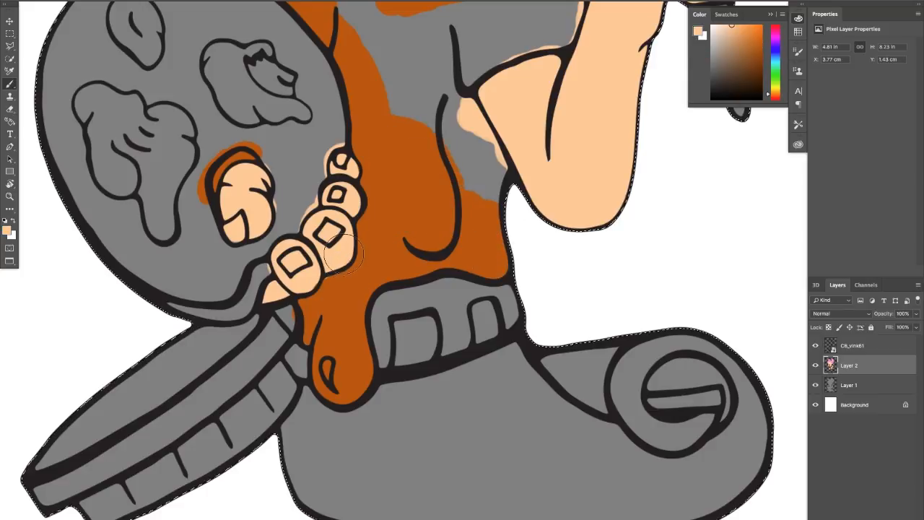
{"action": "left_click", "coordinate": [338, 289], "text": "alt"}
{"action": "mouse_move", "coordinate": [354, 273]}
{"action": "left_mouse_down"}
{"action": "mouse_move", "coordinate": [354, 251]}
{"action": "mouse_move", "coordinate": [331, 267]}
{"action": "mouse_move", "coordinate": [345, 245]}
{"action": "mouse_move", "coordinate": [367, 247]}
{"action": "mouse_move", "coordinate": [346, 283]}
{"action": "left_mouse_up"}
{"action": "left_click", "coordinate": [335, 253], "text": "alt"}
{"action": "left_click", "coordinate": [374, 240], "text": "alt"}
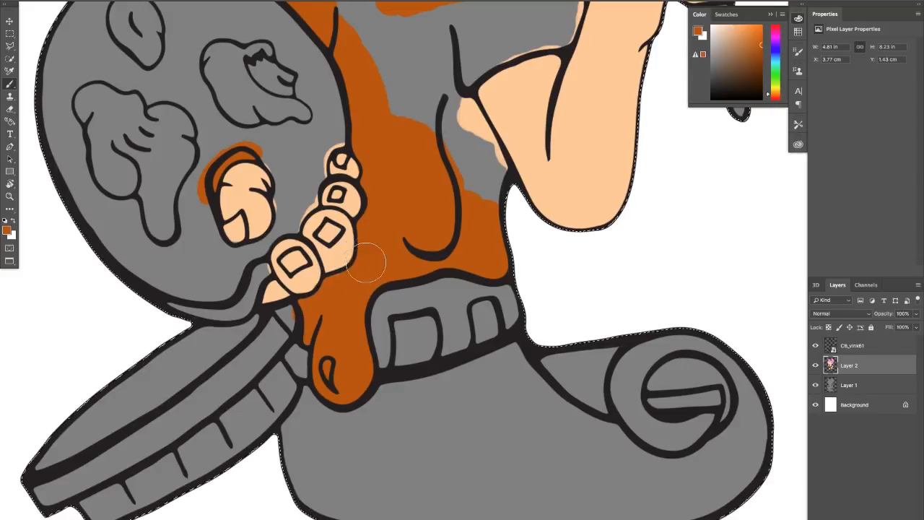
Step: Reduce the brush size and retouch the finger holding the palette using the sampled skin tone
{"action": "key", "text": "bracketleft"}
{"action": "key", "text": "bracketleft"}
{"action": "key", "text": "bracketleft"}
{"action": "left_click", "coordinate": [342, 257]}
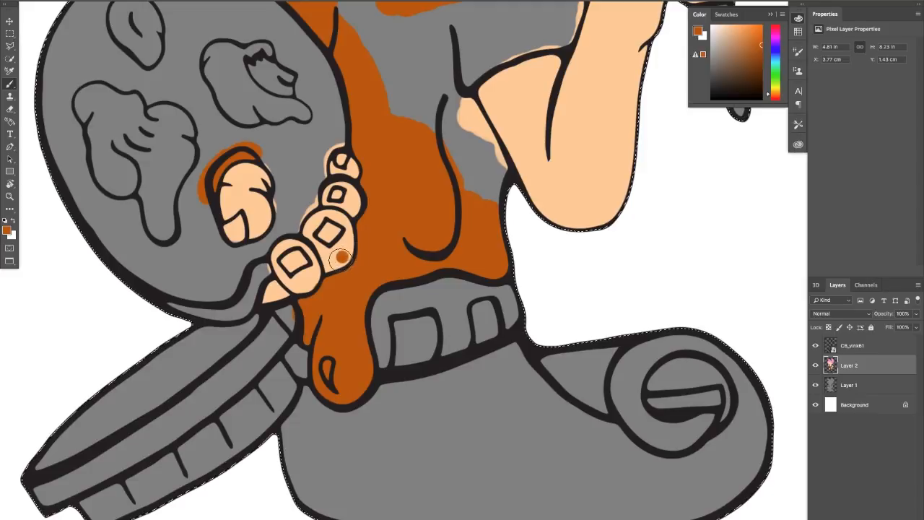
{"action": "left_click", "coordinate": [333, 250], "text": "alt"}
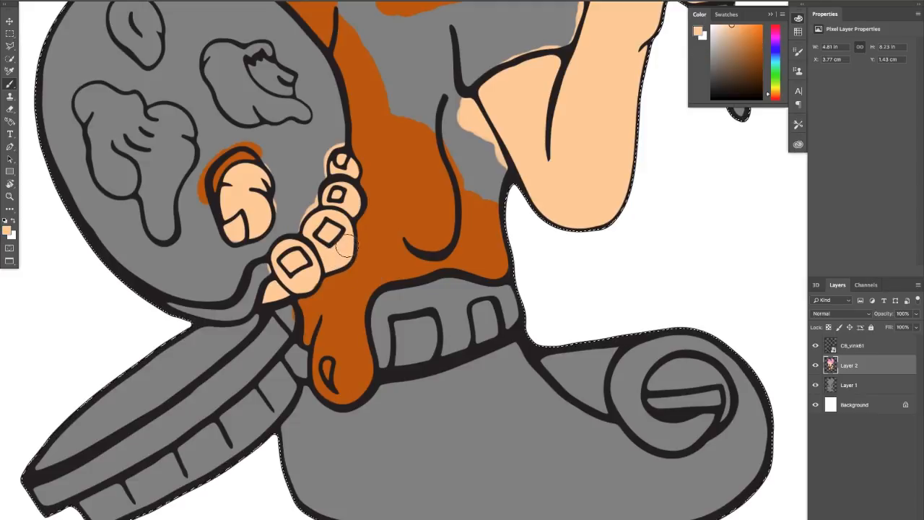
Step: Resample the orange and fill the remaining grey areas of the shirt's chest, side and sleeve
{"action": "scroll", "coordinate": [359, 234], "scroll_direction": "down", "scroll_amount": 5}
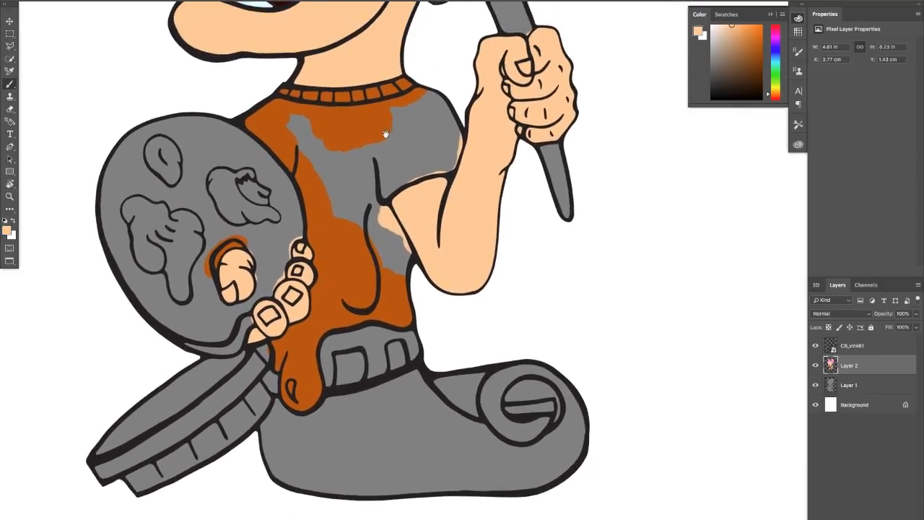
{"action": "left_click_drag", "start_coordinate": [358, 201], "coordinate": [367, 240]}
{"action": "left_click", "coordinate": [360, 275], "text": "alt"}
{"action": "mouse_move", "coordinate": [366, 271]}
{"action": "left_mouse_down"}
{"action": "mouse_move", "coordinate": [358, 222]}
{"action": "mouse_move", "coordinate": [386, 294]}
{"action": "mouse_move", "coordinate": [368, 237]}
{"action": "mouse_move", "coordinate": [397, 283]}
{"action": "mouse_move", "coordinate": [372, 226]}
{"action": "mouse_move", "coordinate": [401, 270]}
{"action": "mouse_move", "coordinate": [365, 187]}
{"action": "mouse_move", "coordinate": [392, 176]}
{"action": "mouse_move", "coordinate": [379, 194]}
{"action": "mouse_move", "coordinate": [439, 170]}
{"action": "mouse_move", "coordinate": [375, 187]}
{"action": "mouse_move", "coordinate": [359, 210]}
{"action": "mouse_move", "coordinate": [367, 165]}
{"action": "mouse_move", "coordinate": [358, 152]}
{"action": "mouse_move", "coordinate": [325, 187]}
{"action": "mouse_move", "coordinate": [302, 153]}
{"action": "left_mouse_up"}
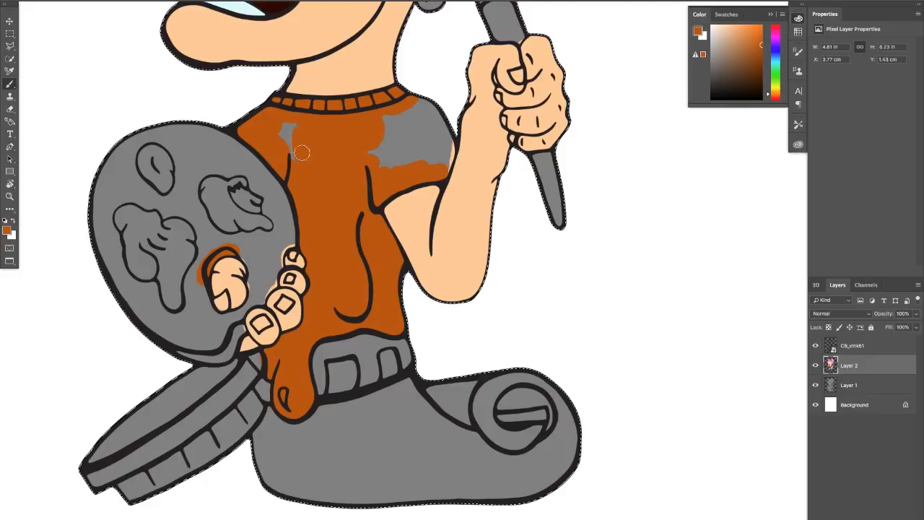
{"action": "mouse_move", "coordinate": [385, 115]}
{"action": "left_mouse_down"}
{"action": "mouse_move", "coordinate": [419, 103]}
{"action": "mouse_move", "coordinate": [412, 118]}
{"action": "mouse_move", "coordinate": [429, 116]}
{"action": "mouse_move", "coordinate": [448, 131]}
{"action": "left_mouse_up"}
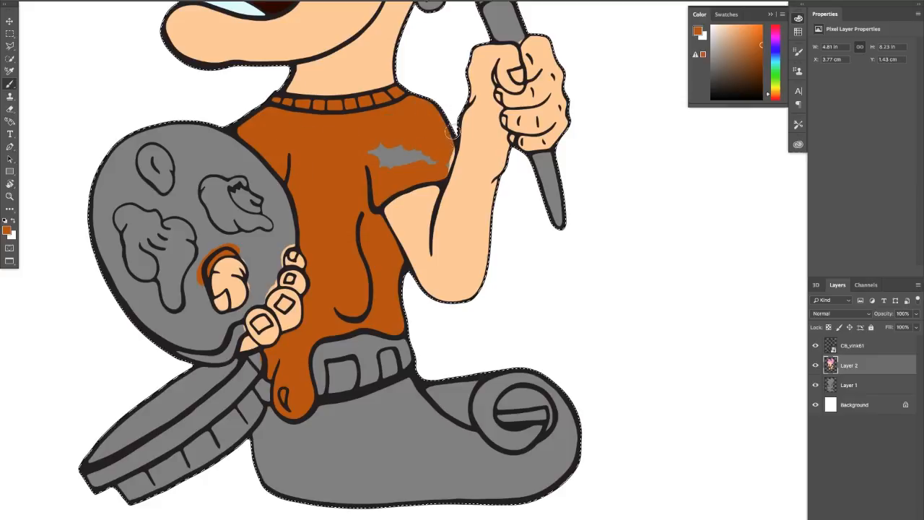
{"action": "mouse_move", "coordinate": [444, 167]}
{"action": "left_mouse_down"}
{"action": "mouse_move", "coordinate": [371, 169]}
{"action": "mouse_move", "coordinate": [355, 155]}
{"action": "mouse_move", "coordinate": [386, 166]}
{"action": "mouse_move", "coordinate": [468, 125]}
{"action": "left_mouse_up"}
{"action": "left_click_drag", "start_coordinate": [390, 160], "coordinate": [378, 274]}
Step: Paint the paint drip on the octopus's upright tentacle next to its eye with the same orange
{"action": "scroll", "coordinate": [377, 274], "scroll_direction": "up", "scroll_amount": 8}
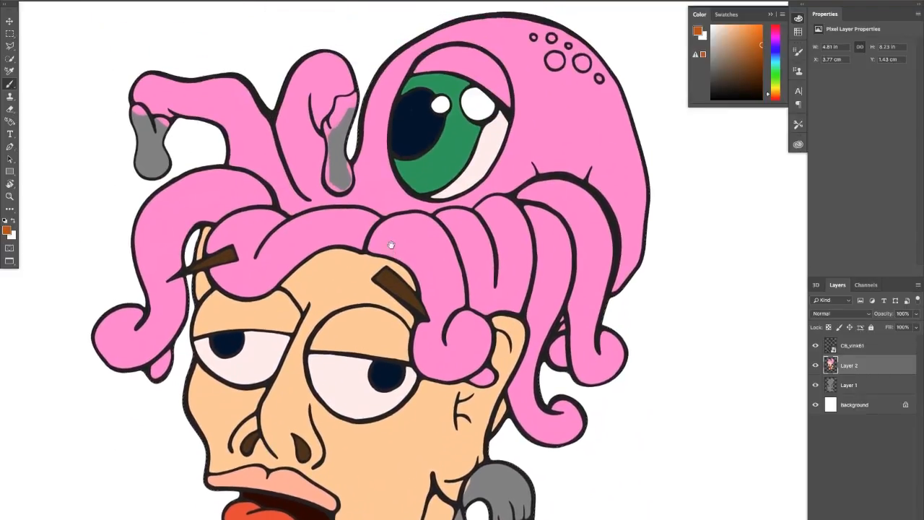
{"action": "mouse_move", "coordinate": [346, 108]}
{"action": "left_mouse_down"}
{"action": "mouse_move", "coordinate": [353, 92]}
{"action": "mouse_move", "coordinate": [336, 114]}
{"action": "left_mouse_up"}
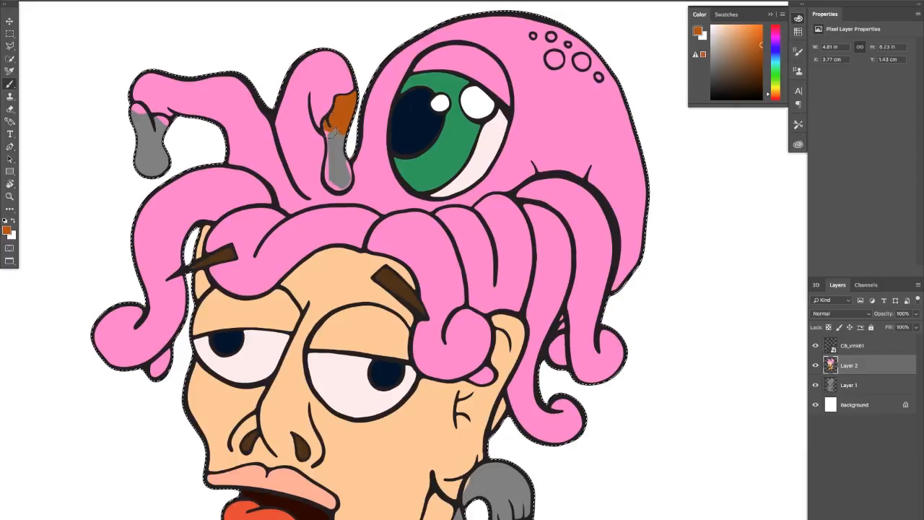
{"action": "left_click_drag", "start_coordinate": [335, 163], "coordinate": [331, 126]}
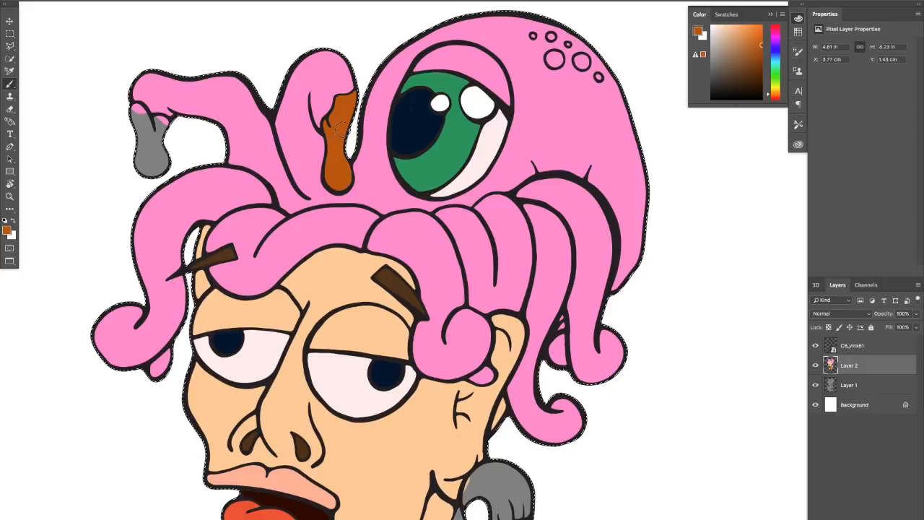
Step: Choose a golden yellow and paint the upper edge of the painter's palette
{"action": "scroll", "coordinate": [340, 127], "scroll_direction": "down", "scroll_amount": 15}
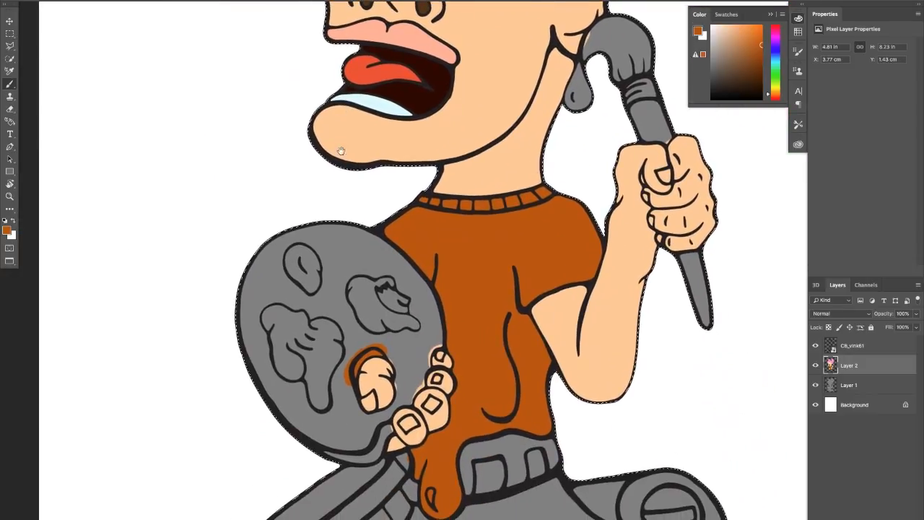
{"action": "left_click_drag", "start_coordinate": [340, 151], "coordinate": [342, 119]}
{"action": "left_click_drag", "start_coordinate": [769, 94], "coordinate": [777, 91]}
{"action": "left_click", "coordinate": [753, 38]}
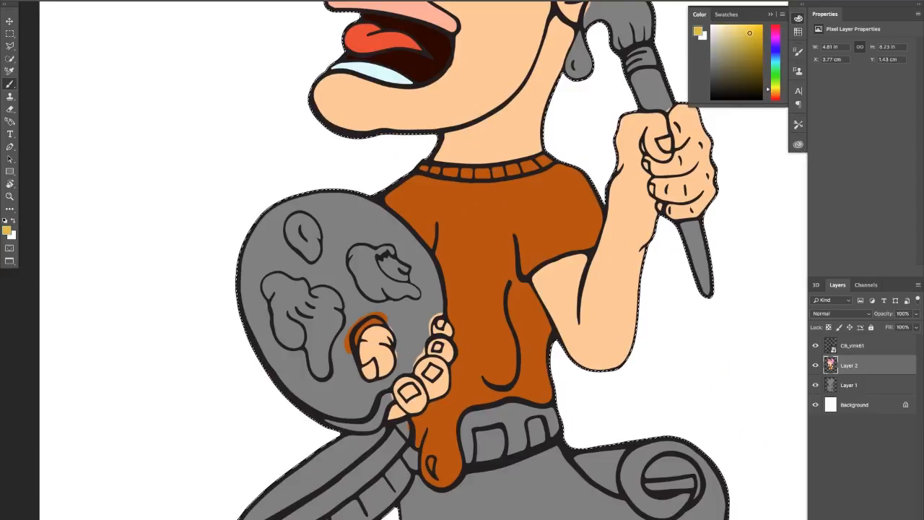
{"action": "mouse_move", "coordinate": [316, 194]}
{"action": "left_mouse_down"}
{"action": "mouse_move", "coordinate": [264, 216]}
{"action": "mouse_move", "coordinate": [246, 257]}
{"action": "left_mouse_up"}
{"action": "mouse_move", "coordinate": [289, 206]}
{"action": "left_mouse_down"}
{"action": "mouse_move", "coordinate": [279, 231]}
{"action": "mouse_move", "coordinate": [299, 208]}
{"action": "mouse_move", "coordinate": [338, 204]}
{"action": "left_mouse_up"}
Step: Shift the paint colour to a warmer golden yellow and cover the palette's upper rim from the left edge round to the fingertips
{"action": "left_click", "coordinate": [768, 91]}
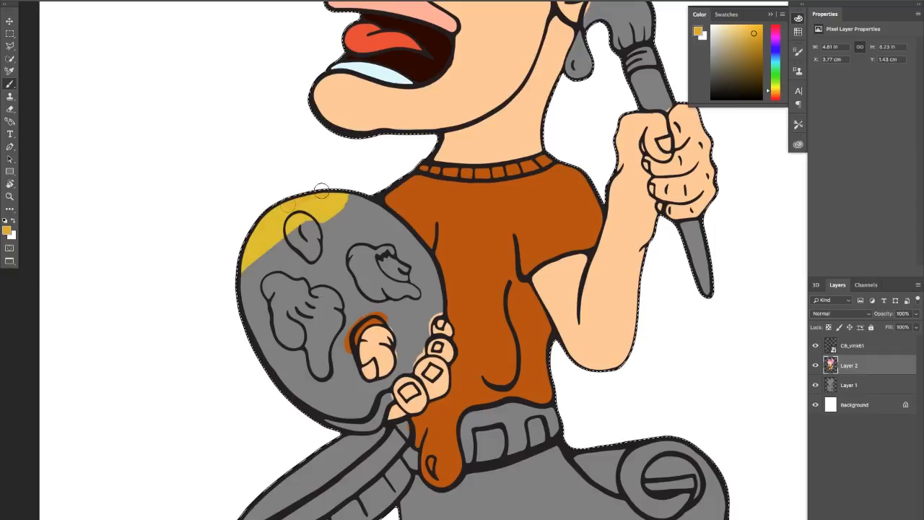
{"action": "mouse_move", "coordinate": [322, 190]}
{"action": "left_mouse_down"}
{"action": "mouse_move", "coordinate": [346, 189]}
{"action": "mouse_move", "coordinate": [317, 216]}
{"action": "mouse_move", "coordinate": [355, 202]}
{"action": "left_mouse_up"}
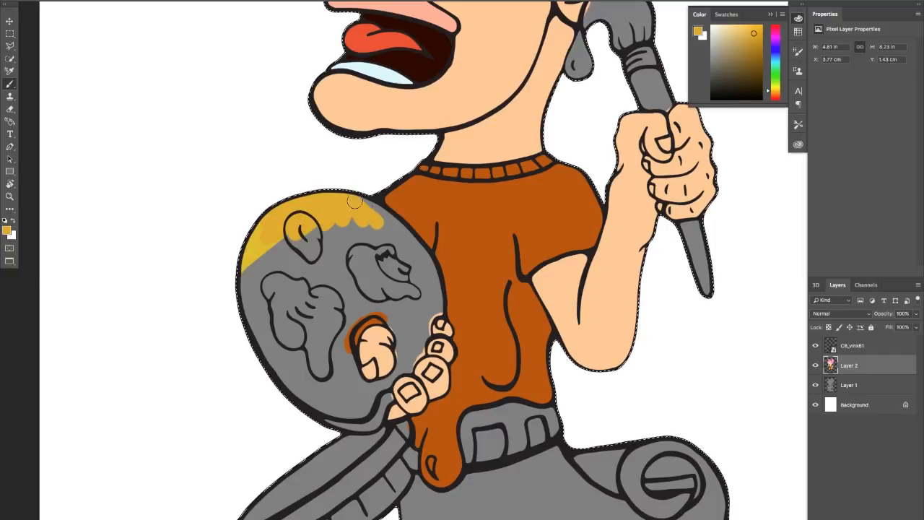
{"action": "left_click_drag", "start_coordinate": [399, 237], "coordinate": [388, 228]}
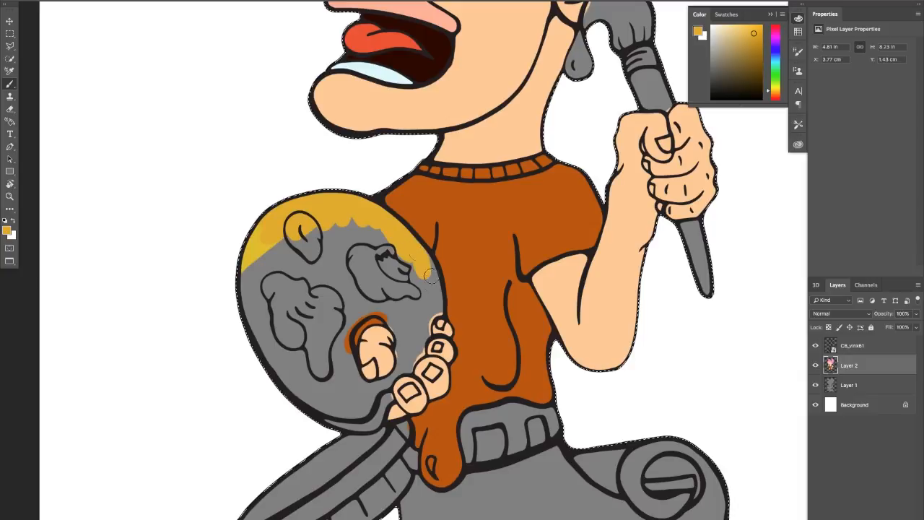
{"action": "left_click_drag", "start_coordinate": [429, 275], "coordinate": [424, 264]}
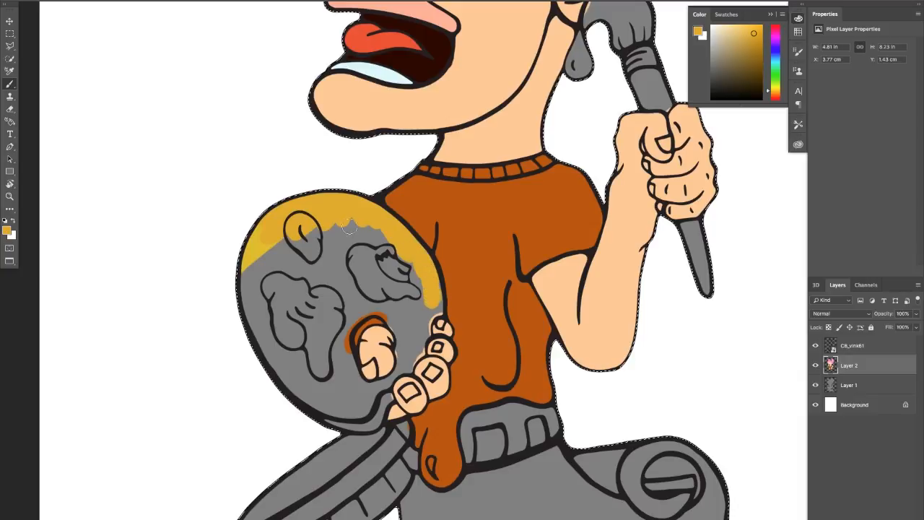
{"action": "mouse_move", "coordinate": [349, 226]}
{"action": "left_mouse_down"}
{"action": "mouse_move", "coordinate": [269, 248]}
{"action": "mouse_move", "coordinate": [245, 268]}
{"action": "mouse_move", "coordinate": [248, 260]}
{"action": "mouse_move", "coordinate": [234, 277]}
{"action": "mouse_move", "coordinate": [261, 255]}
{"action": "mouse_move", "coordinate": [249, 271]}
{"action": "mouse_move", "coordinate": [254, 288]}
{"action": "mouse_move", "coordinate": [231, 314]}
{"action": "left_mouse_up"}
Step: Fill the rest of the palette board golden yellow, along its lower edge, around the thumb hole and between the paint blobs
{"action": "left_click_drag", "start_coordinate": [286, 292], "coordinate": [335, 195]}
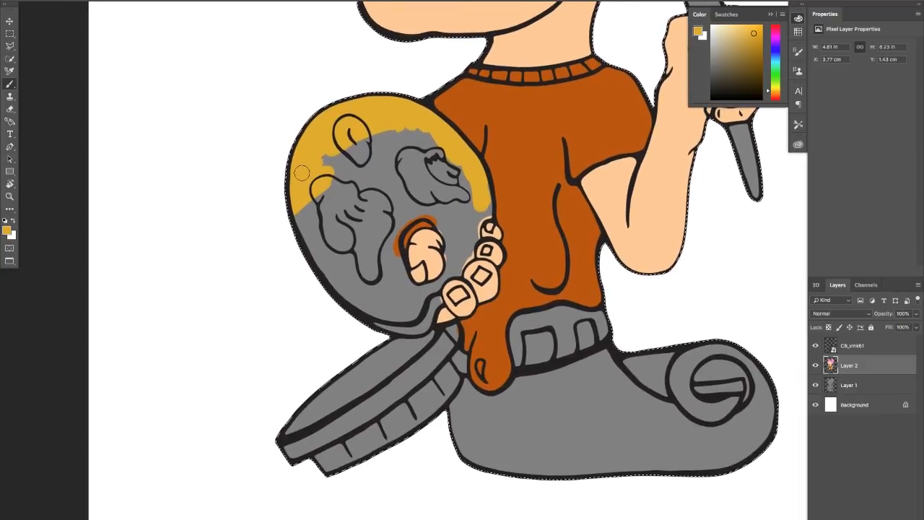
{"action": "mouse_move", "coordinate": [299, 248]}
{"action": "left_mouse_down"}
{"action": "mouse_move", "coordinate": [311, 195]}
{"action": "mouse_move", "coordinate": [323, 195]}
{"action": "mouse_move", "coordinate": [338, 280]}
{"action": "mouse_move", "coordinate": [347, 268]}
{"action": "mouse_move", "coordinate": [343, 290]}
{"action": "mouse_move", "coordinate": [364, 307]}
{"action": "mouse_move", "coordinate": [396, 313]}
{"action": "left_mouse_up"}
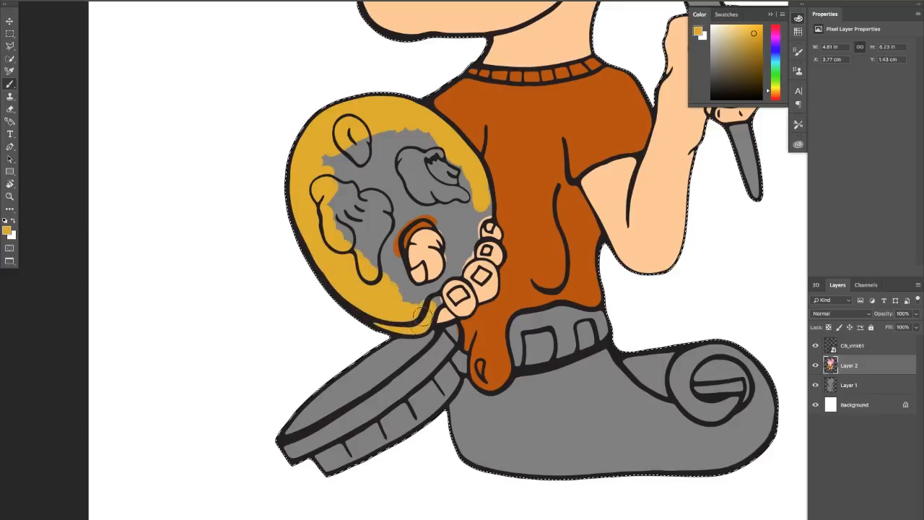
{"action": "mouse_move", "coordinate": [433, 300]}
{"action": "left_mouse_down"}
{"action": "mouse_move", "coordinate": [399, 288]}
{"action": "mouse_move", "coordinate": [389, 253]}
{"action": "left_mouse_up"}
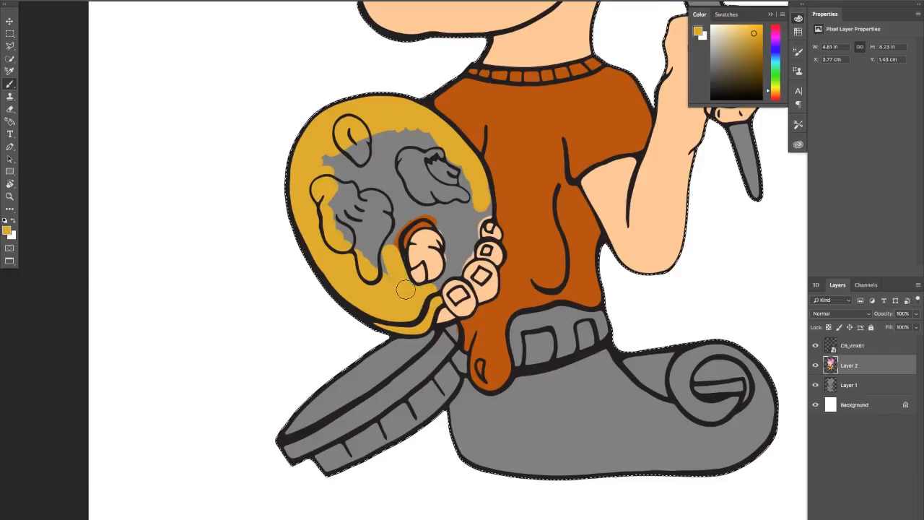
{"action": "mouse_move", "coordinate": [405, 289]}
{"action": "left_mouse_down"}
{"action": "mouse_move", "coordinate": [393, 224]}
{"action": "mouse_move", "coordinate": [393, 235]}
{"action": "mouse_move", "coordinate": [412, 210]}
{"action": "mouse_move", "coordinate": [401, 221]}
{"action": "mouse_move", "coordinate": [433, 212]}
{"action": "mouse_move", "coordinate": [449, 267]}
{"action": "left_mouse_up"}
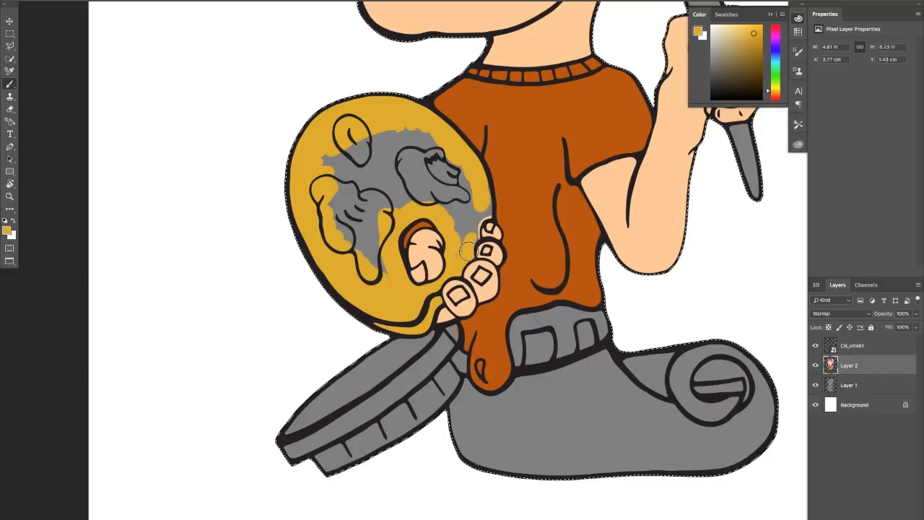
{"action": "mouse_move", "coordinate": [468, 247]}
{"action": "left_mouse_down"}
{"action": "mouse_move", "coordinate": [486, 210]}
{"action": "mouse_move", "coordinate": [459, 244]}
{"action": "left_mouse_up"}
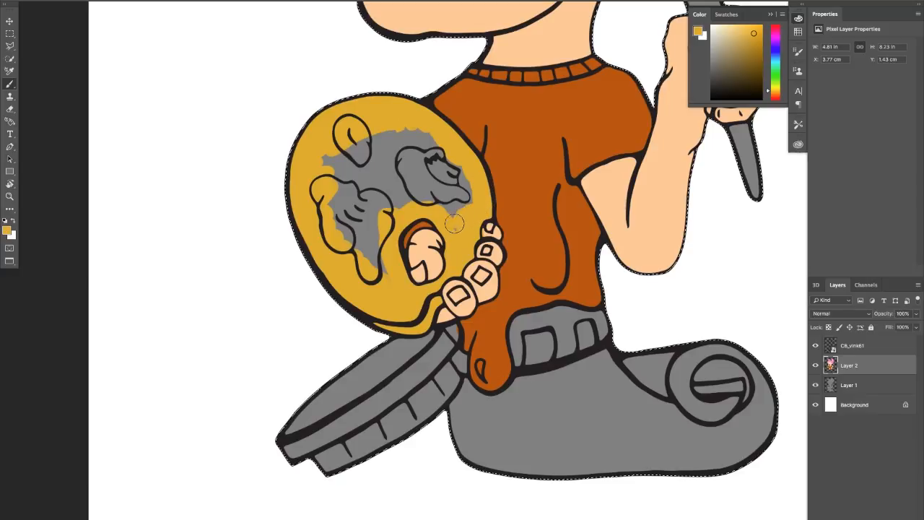
{"action": "mouse_move", "coordinate": [472, 205]}
{"action": "left_mouse_down"}
{"action": "mouse_move", "coordinate": [465, 174]}
{"action": "mouse_move", "coordinate": [432, 142]}
{"action": "mouse_move", "coordinate": [386, 148]}
{"action": "mouse_move", "coordinate": [386, 171]}
{"action": "mouse_move", "coordinate": [403, 196]}
{"action": "mouse_move", "coordinate": [395, 195]}
{"action": "mouse_move", "coordinate": [398, 206]}
{"action": "mouse_move", "coordinate": [380, 186]}
{"action": "mouse_move", "coordinate": [334, 176]}
{"action": "mouse_move", "coordinate": [328, 167]}
{"action": "mouse_move", "coordinate": [336, 156]}
{"action": "mouse_move", "coordinate": [372, 176]}
{"action": "mouse_move", "coordinate": [381, 152]}
{"action": "mouse_move", "coordinate": [368, 171]}
{"action": "mouse_move", "coordinate": [419, 131]}
{"action": "left_mouse_up"}
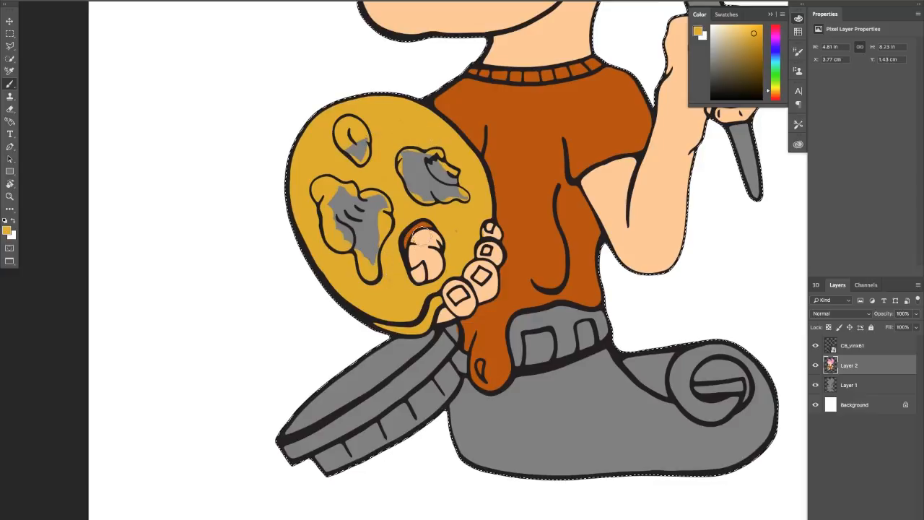
Step: Paint the brush handle golden yellow above and below the fist, retouching the hand's edge with the sampled skin tone
{"action": "scroll", "coordinate": [462, 232], "scroll_direction": "down", "scroll_amount": 2}
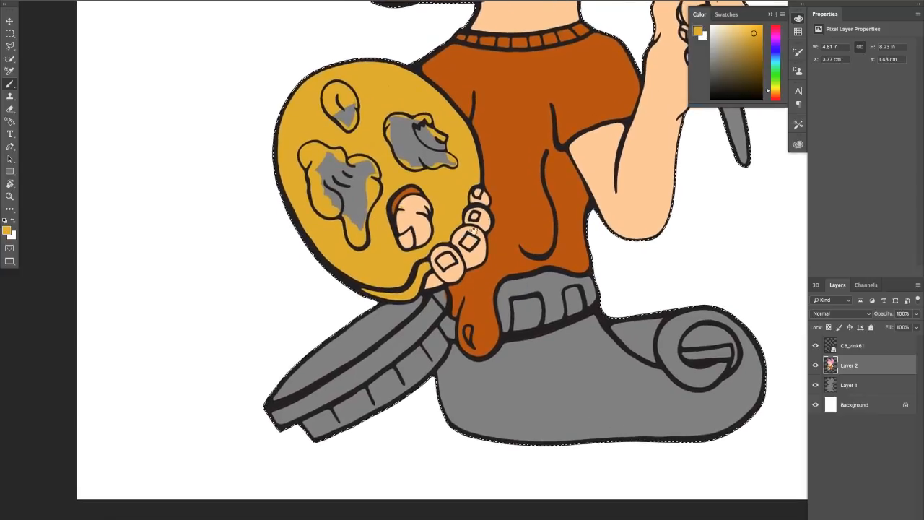
{"action": "left_click_drag", "start_coordinate": [522, 205], "coordinate": [428, 304]}
{"action": "left_click_drag", "start_coordinate": [479, 241], "coordinate": [432, 306]}
{"action": "mouse_move", "coordinate": [534, 113]}
{"action": "left_mouse_down"}
{"action": "mouse_move", "coordinate": [557, 108]}
{"action": "mouse_move", "coordinate": [550, 121]}
{"action": "mouse_move", "coordinate": [566, 137]}
{"action": "mouse_move", "coordinate": [561, 125]}
{"action": "left_mouse_up"}
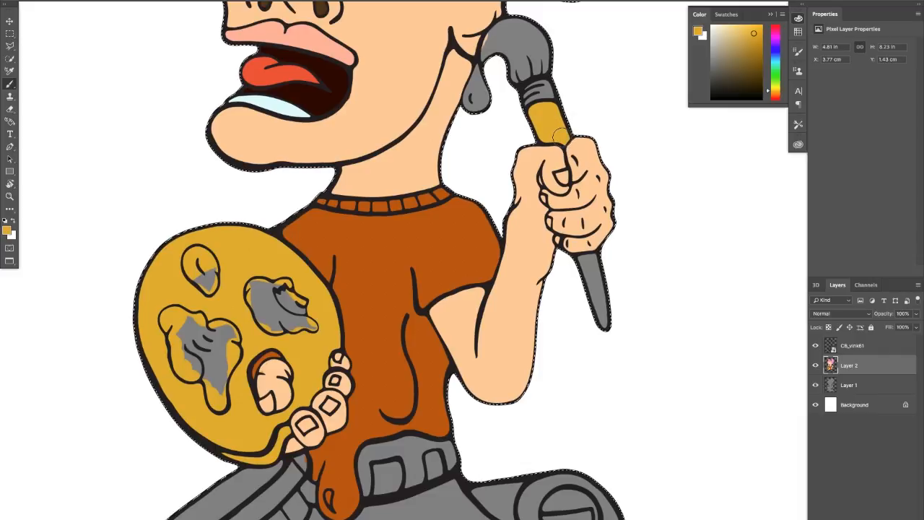
{"action": "left_click", "coordinate": [580, 141], "text": "alt"}
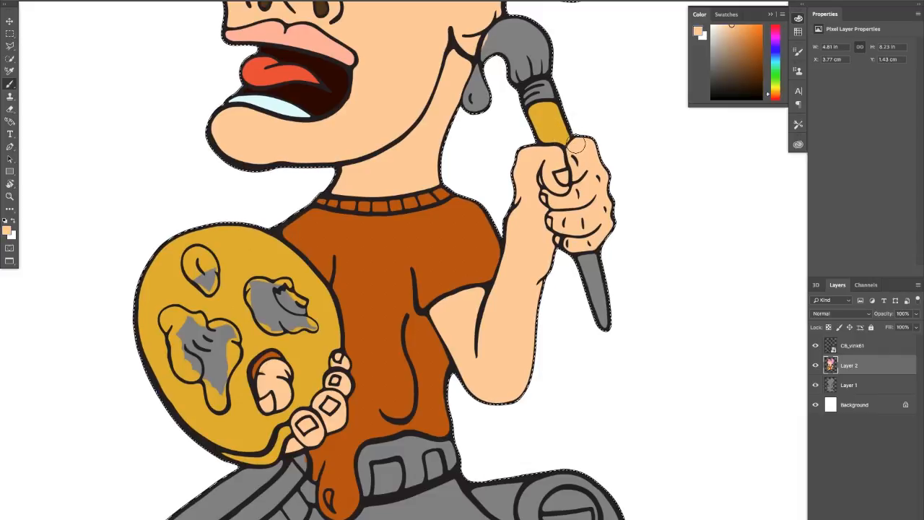
{"action": "left_click", "coordinate": [559, 128], "text": "alt"}
{"action": "left_click_drag", "start_coordinate": [604, 270], "coordinate": [601, 266]}
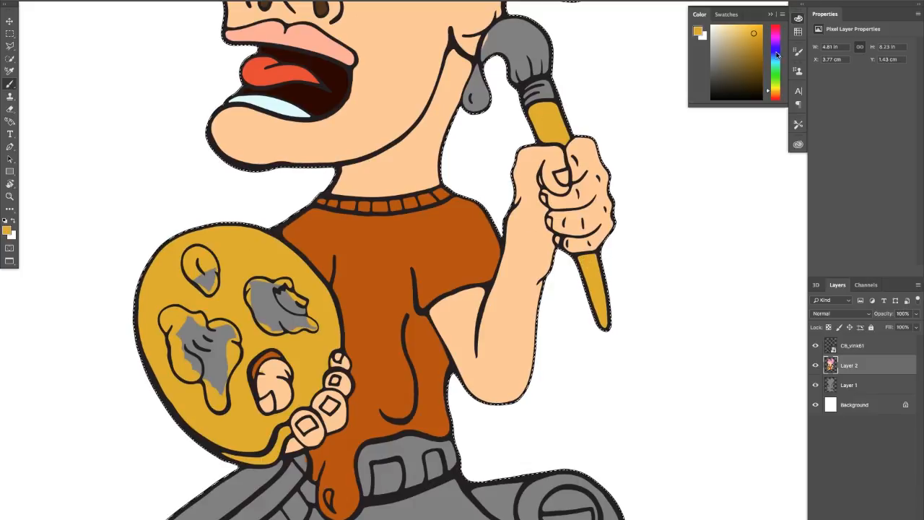
Step: Choose a muted light blue and paint the metal ferrule of the paintbrush
{"action": "mouse_move", "coordinate": [776, 63]}
{"action": "left_mouse_down"}
{"action": "mouse_move", "coordinate": [775, 33]}
{"action": "mouse_move", "coordinate": [775, 64]}
{"action": "left_mouse_up"}
{"action": "left_click", "coordinate": [726, 29]}
{"action": "left_click", "coordinate": [774, 60]}
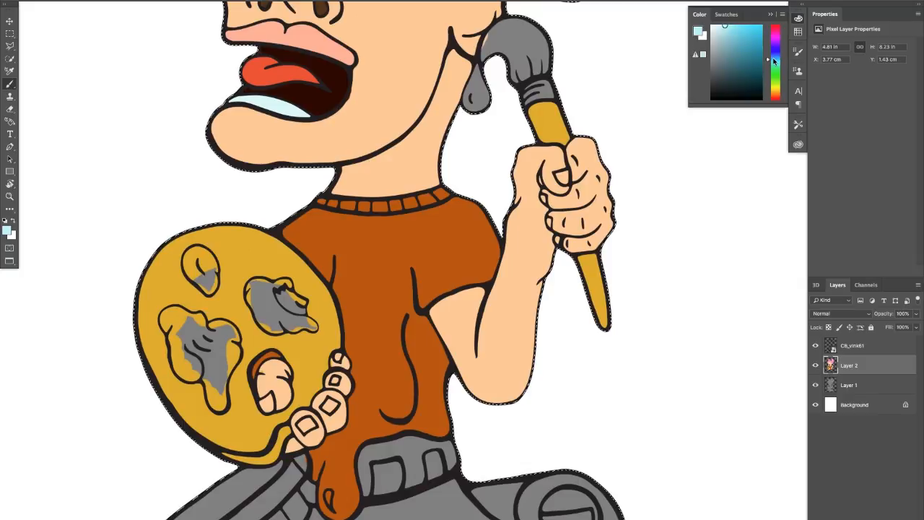
{"action": "left_click", "coordinate": [724, 49]}
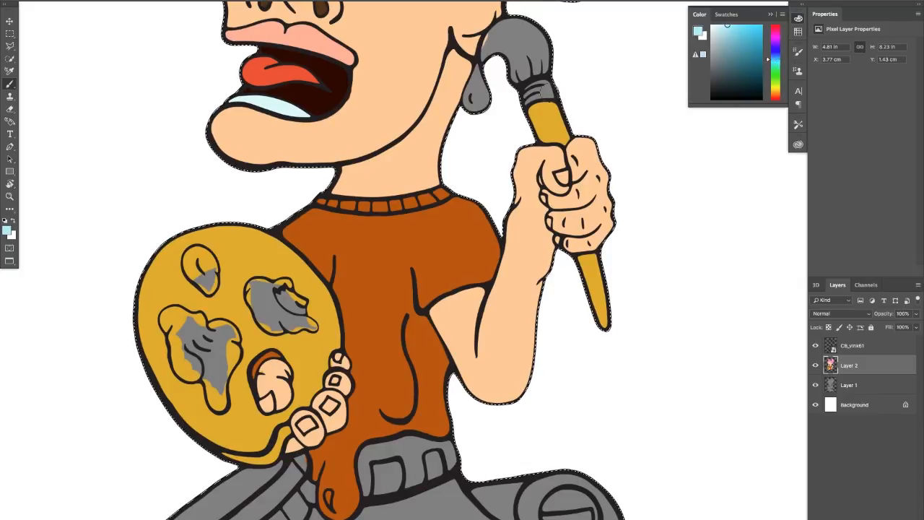
{"action": "left_click_drag", "start_coordinate": [727, 23], "coordinate": [728, 44]}
{"action": "left_click_drag", "start_coordinate": [538, 91], "coordinate": [557, 86]}
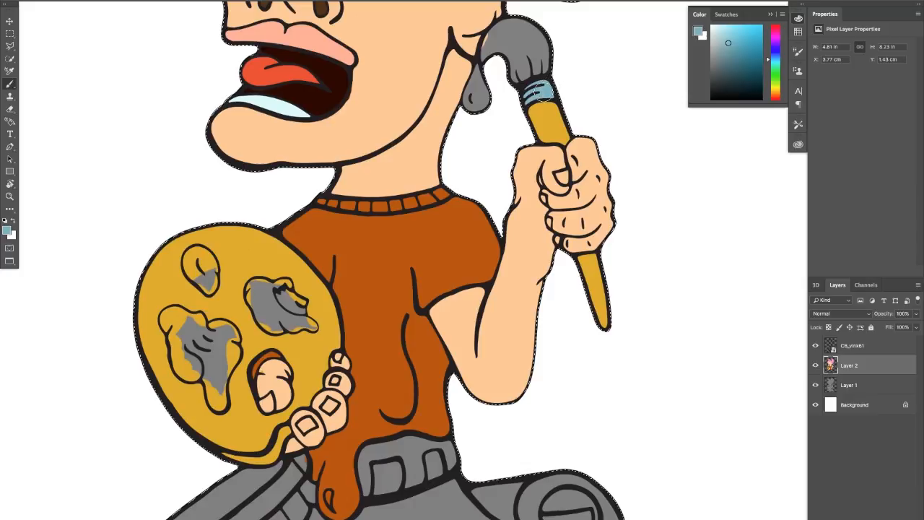
Step: Choose a dark greyish brown and fill the bristles of the paintbrush
{"action": "left_click", "coordinate": [770, 51]}
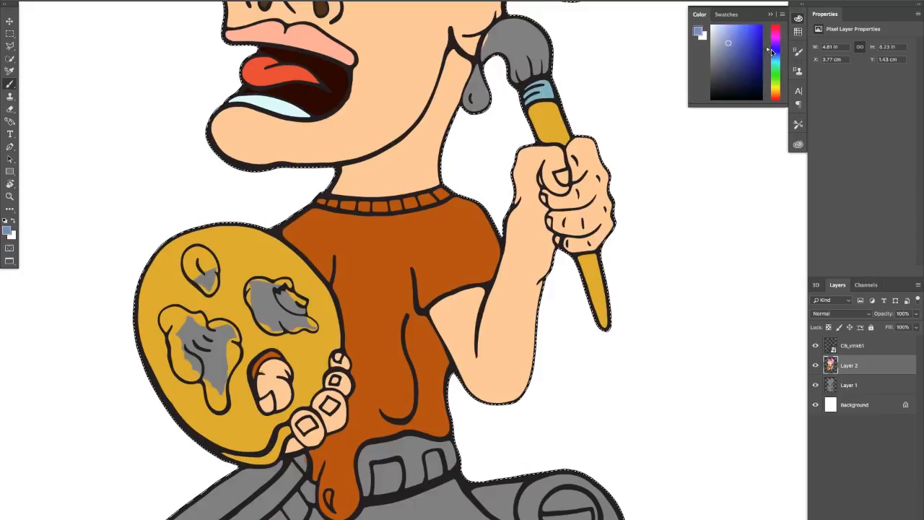
{"action": "left_click_drag", "start_coordinate": [772, 51], "coordinate": [773, 96]}
{"action": "left_click", "coordinate": [760, 78]}
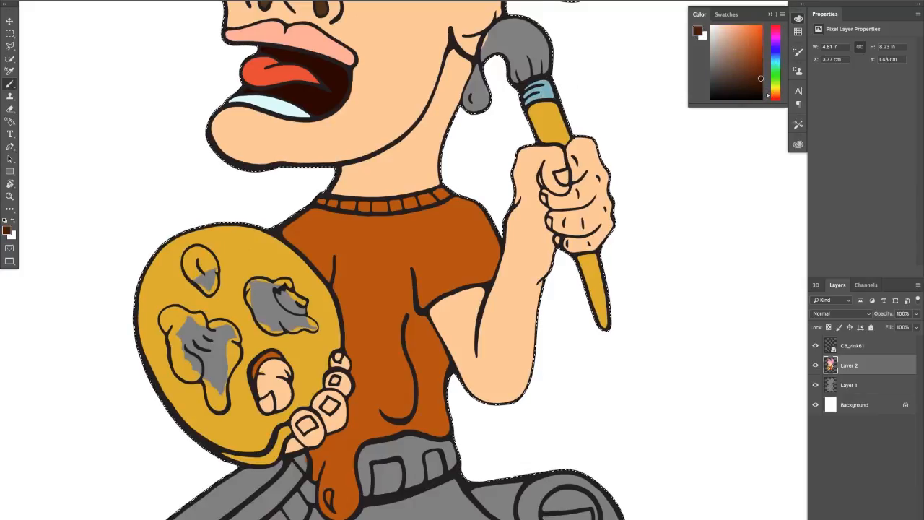
{"action": "left_click", "coordinate": [756, 78]}
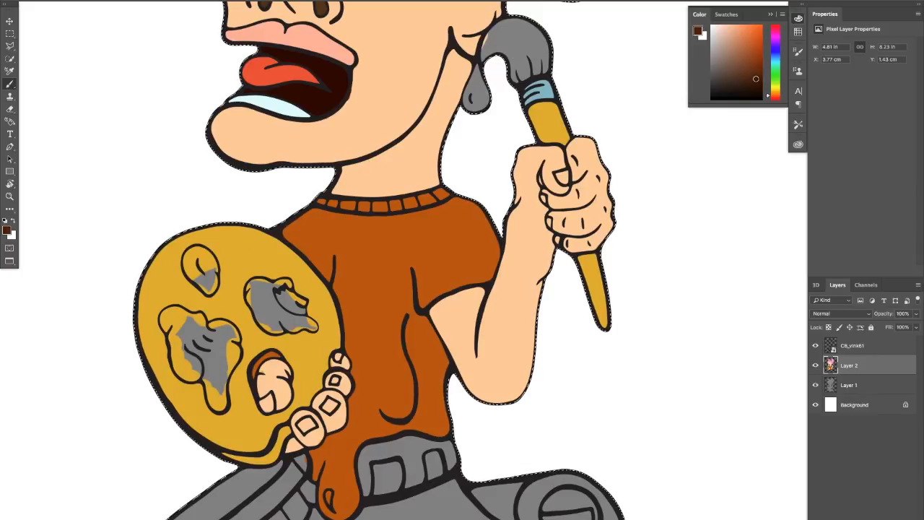
{"action": "mouse_move", "coordinate": [530, 29]}
{"action": "left_mouse_down"}
{"action": "mouse_move", "coordinate": [513, 40]}
{"action": "mouse_move", "coordinate": [525, 57]}
{"action": "left_mouse_up"}
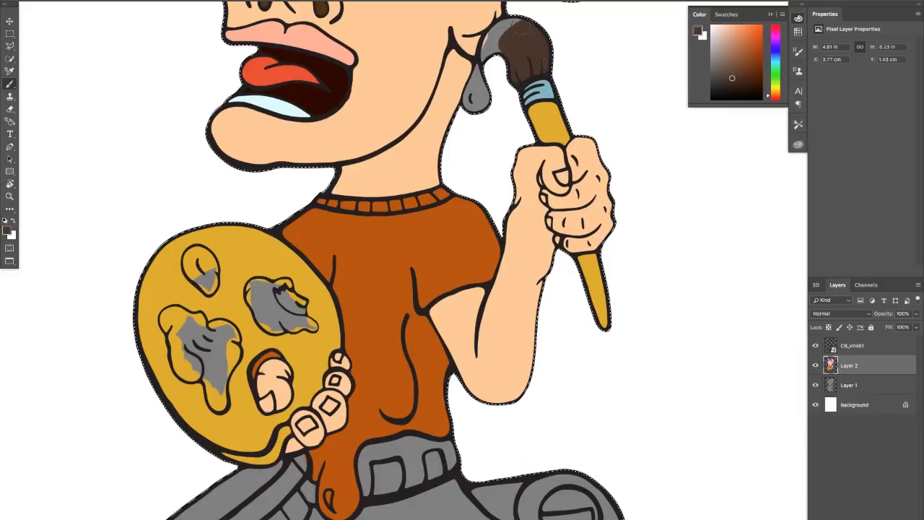
{"action": "left_click_drag", "start_coordinate": [520, 29], "coordinate": [491, 60]}
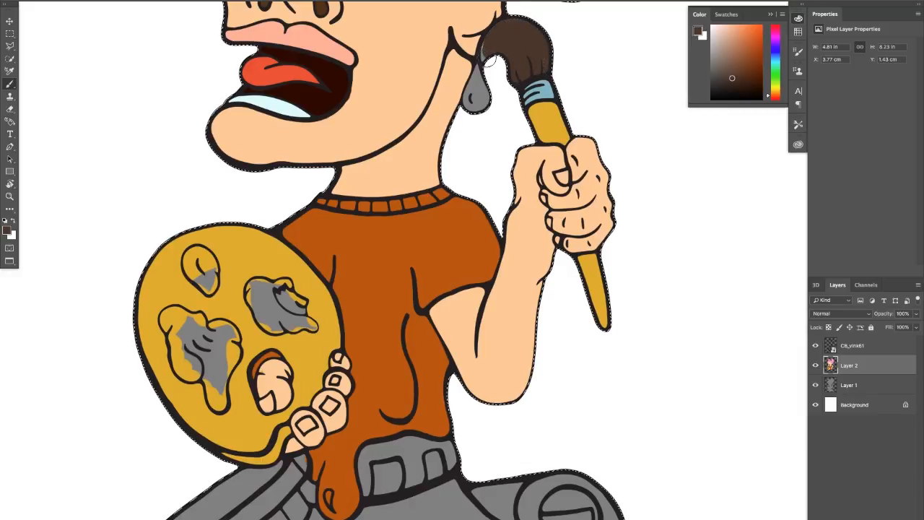
Step: Choose a saturated blue and paint the left part of the largest paint blob on the palette
{"action": "left_click_drag", "start_coordinate": [423, 38], "coordinate": [468, 185]}
{"action": "mouse_move", "coordinate": [417, 330]}
{"action": "left_mouse_down"}
{"action": "mouse_move", "coordinate": [447, 163]}
{"action": "mouse_move", "coordinate": [471, 124]}
{"action": "left_mouse_up"}
{"action": "left_click_drag", "start_coordinate": [419, 200], "coordinate": [444, 161]}
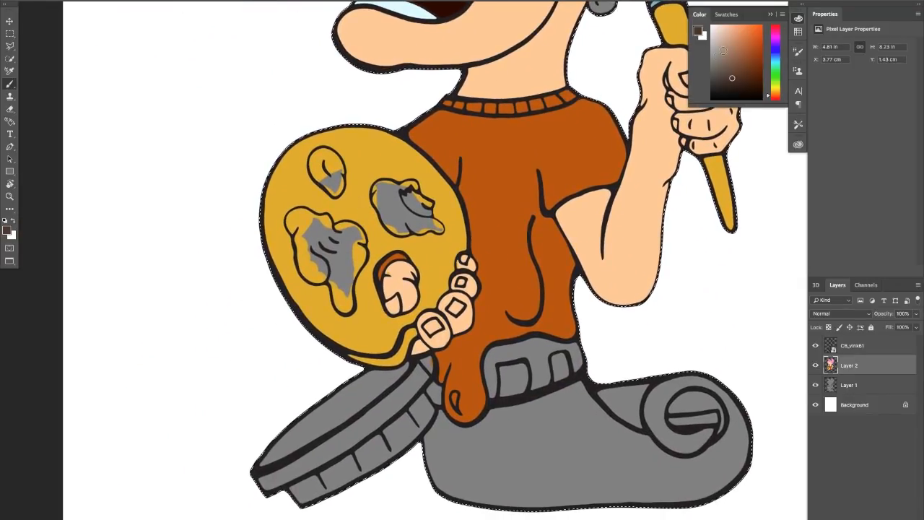
{"action": "left_click", "coordinate": [778, 56]}
{"action": "left_click_drag", "start_coordinate": [780, 58], "coordinate": [780, 52]}
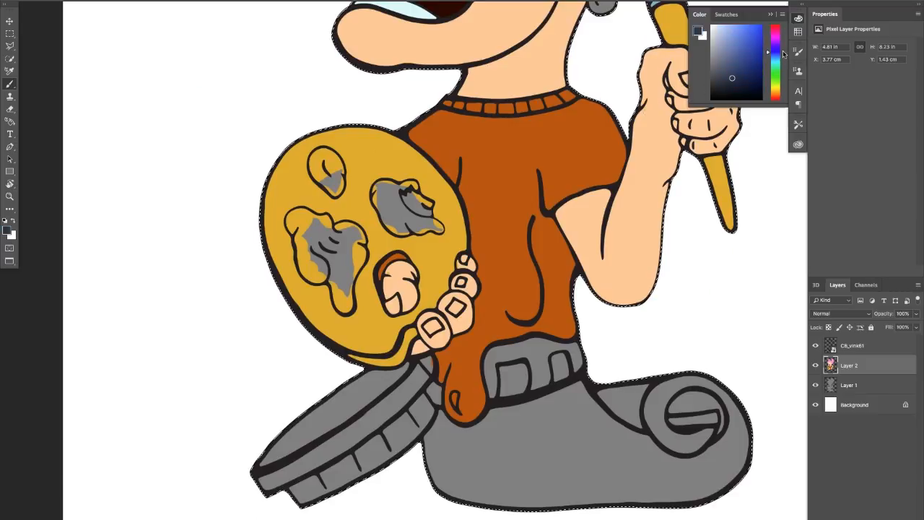
{"action": "left_click", "coordinate": [744, 44]}
{"action": "left_click", "coordinate": [771, 52]}
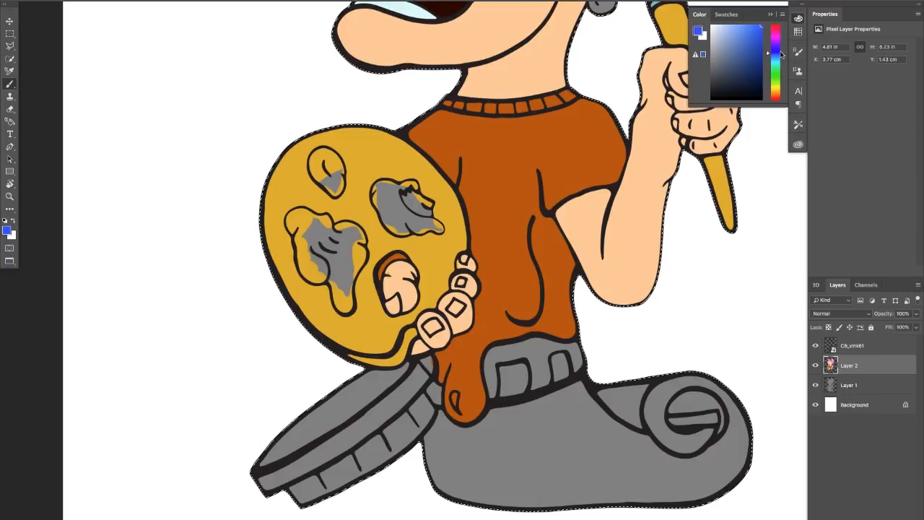
{"action": "left_click", "coordinate": [771, 53]}
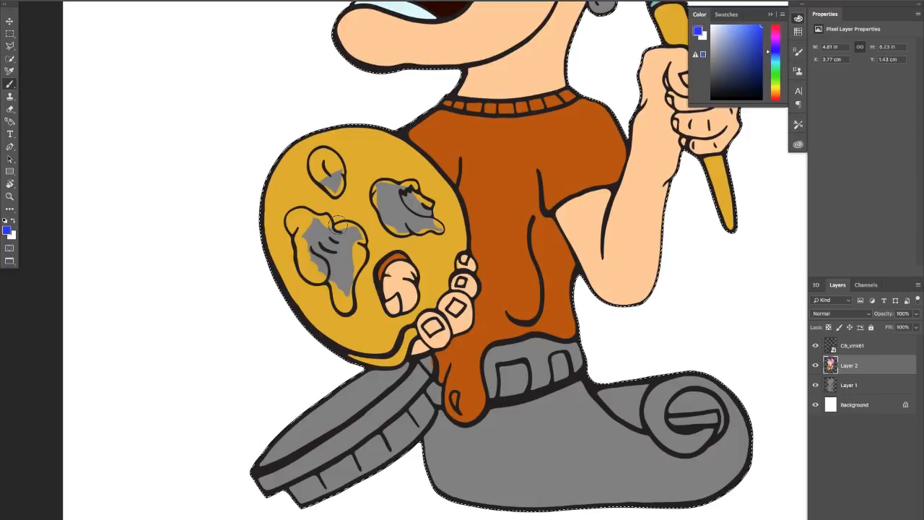
{"action": "left_click_drag", "start_coordinate": [321, 241], "coordinate": [320, 275]}
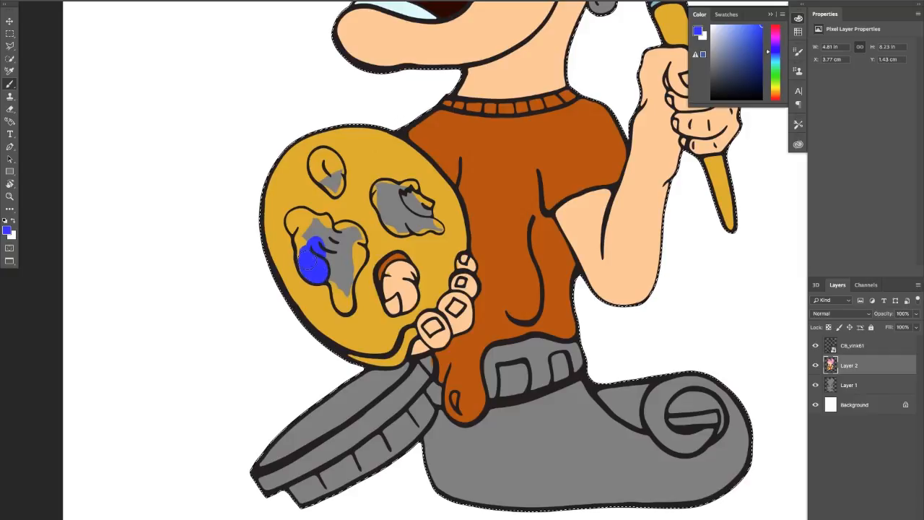
{"action": "mouse_move", "coordinate": [301, 251]}
{"action": "left_mouse_down"}
{"action": "mouse_move", "coordinate": [306, 237]}
{"action": "mouse_move", "coordinate": [291, 216]}
{"action": "mouse_move", "coordinate": [308, 219]}
{"action": "left_mouse_up"}
Step: Fill the remaining part of the largest paint blob, including its long drip, with the same blue
{"action": "key", "text": "z"}
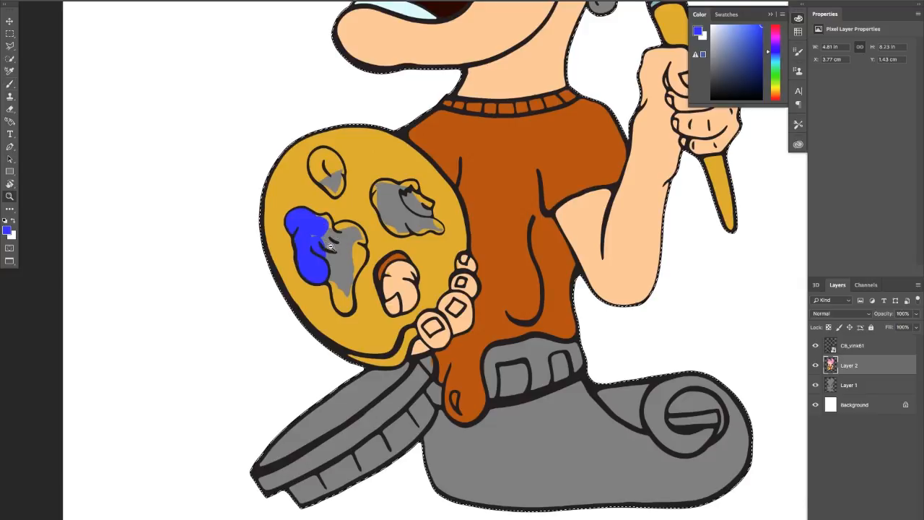
{"action": "left_click", "coordinate": [322, 231]}
{"action": "key", "text": "b"}
{"action": "mouse_move", "coordinate": [294, 231]}
{"action": "left_mouse_down"}
{"action": "mouse_move", "coordinate": [324, 245]}
{"action": "mouse_move", "coordinate": [353, 305]}
{"action": "mouse_move", "coordinate": [342, 315]}
{"action": "mouse_move", "coordinate": [363, 377]}
{"action": "mouse_move", "coordinate": [378, 357]}
{"action": "mouse_move", "coordinate": [366, 332]}
{"action": "mouse_move", "coordinate": [370, 370]}
{"action": "mouse_move", "coordinate": [368, 302]}
{"action": "mouse_move", "coordinate": [375, 328]}
{"action": "mouse_move", "coordinate": [402, 272]}
{"action": "mouse_move", "coordinate": [400, 250]}
{"action": "mouse_move", "coordinate": [403, 267]}
{"action": "mouse_move", "coordinate": [383, 239]}
{"action": "mouse_move", "coordinate": [402, 234]}
{"action": "mouse_move", "coordinate": [385, 212]}
{"action": "mouse_move", "coordinate": [357, 213]}
{"action": "mouse_move", "coordinate": [377, 207]}
{"action": "mouse_move", "coordinate": [339, 212]}
{"action": "mouse_move", "coordinate": [327, 192]}
{"action": "mouse_move", "coordinate": [306, 189]}
{"action": "mouse_move", "coordinate": [323, 233]}
{"action": "mouse_move", "coordinate": [371, 229]}
{"action": "mouse_move", "coordinate": [378, 239]}
{"action": "mouse_move", "coordinate": [368, 288]}
{"action": "left_mouse_up"}
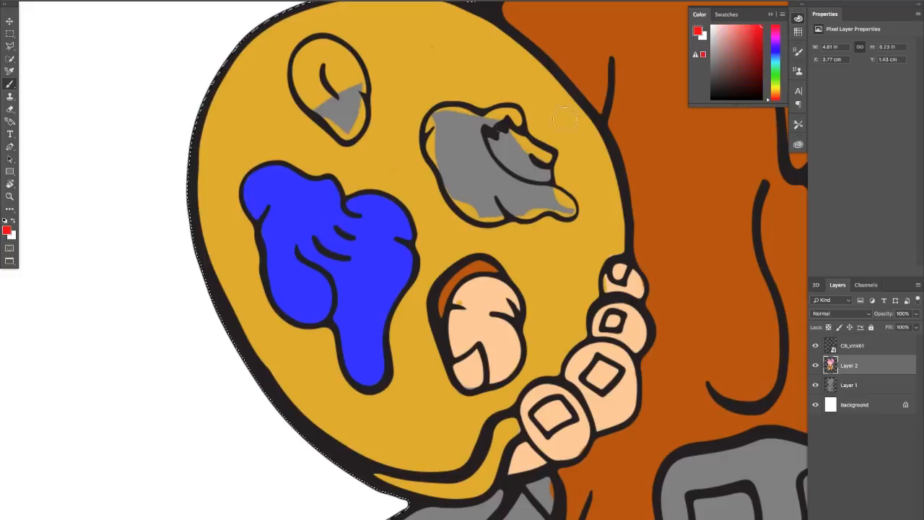
Step: Fill the paint blob above the thumb hole with bright red and retouch the thumb with the sampled skin tone
{"action": "mouse_move", "coordinate": [455, 151]}
{"action": "left_mouse_down"}
{"action": "mouse_move", "coordinate": [462, 135]}
{"action": "mouse_move", "coordinate": [454, 127]}
{"action": "mouse_move", "coordinate": [443, 136]}
{"action": "mouse_move", "coordinate": [497, 132]}
{"action": "mouse_move", "coordinate": [506, 117]}
{"action": "mouse_move", "coordinate": [532, 160]}
{"action": "mouse_move", "coordinate": [482, 145]}
{"action": "left_mouse_up"}
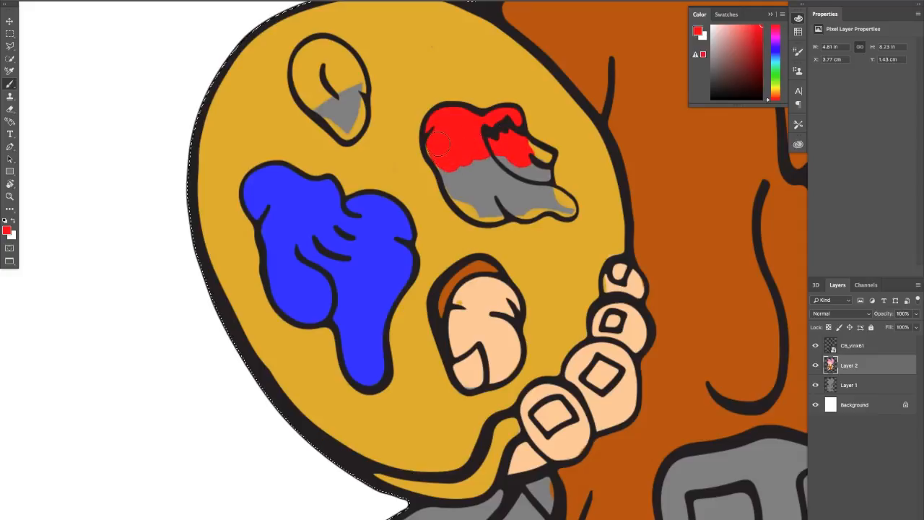
{"action": "mouse_move", "coordinate": [455, 174]}
{"action": "left_mouse_down"}
{"action": "mouse_move", "coordinate": [482, 208]}
{"action": "mouse_move", "coordinate": [496, 208]}
{"action": "mouse_move", "coordinate": [505, 203]}
{"action": "mouse_move", "coordinate": [494, 204]}
{"action": "mouse_move", "coordinate": [473, 171]}
{"action": "mouse_move", "coordinate": [512, 170]}
{"action": "mouse_move", "coordinate": [537, 152]}
{"action": "mouse_move", "coordinate": [542, 185]}
{"action": "mouse_move", "coordinate": [524, 176]}
{"action": "mouse_move", "coordinate": [532, 203]}
{"action": "mouse_move", "coordinate": [497, 209]}
{"action": "mouse_move", "coordinate": [537, 191]}
{"action": "mouse_move", "coordinate": [566, 208]}
{"action": "left_mouse_up"}
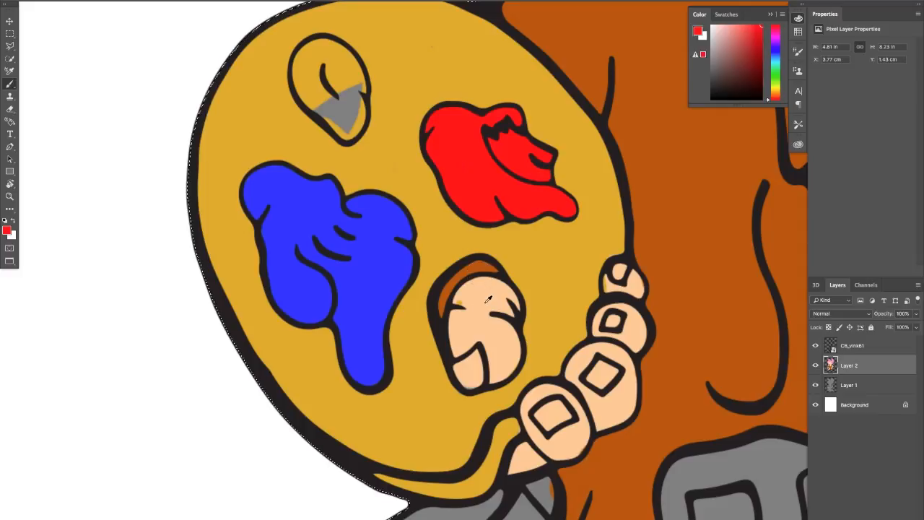
{"action": "left_click", "coordinate": [463, 308], "text": "alt"}
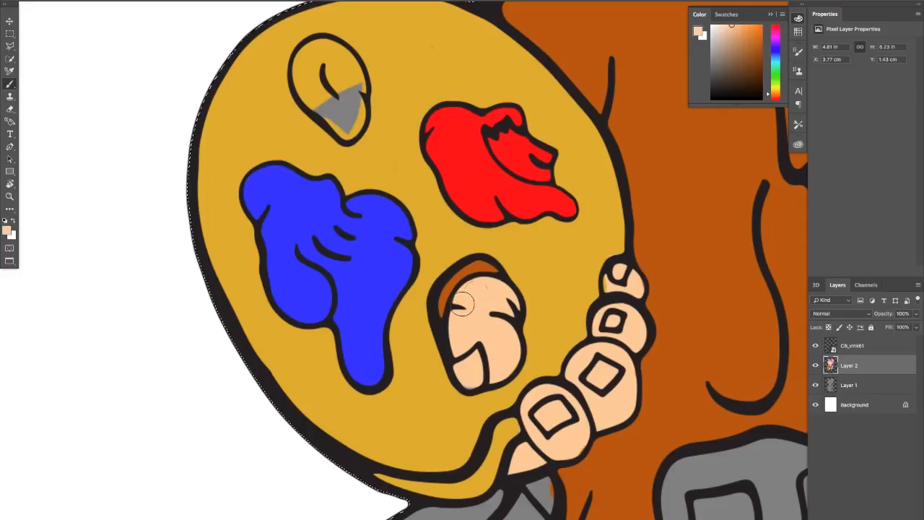
Step: Choose a bright yellow and fill the small paint blob near the upper edge of the palette
{"action": "left_click", "coordinate": [474, 176], "text": "alt"}
{"action": "left_click", "coordinate": [776, 89]}
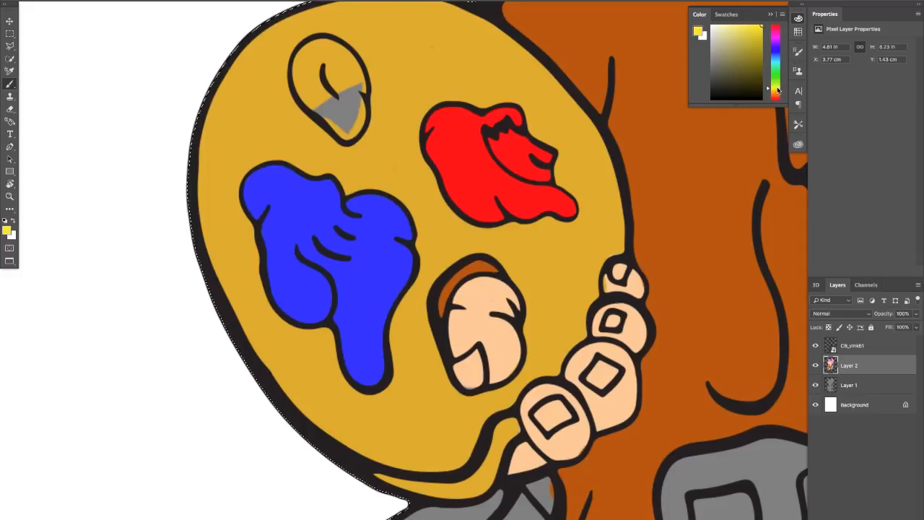
{"action": "left_click_drag", "start_coordinate": [345, 86], "coordinate": [325, 92]}
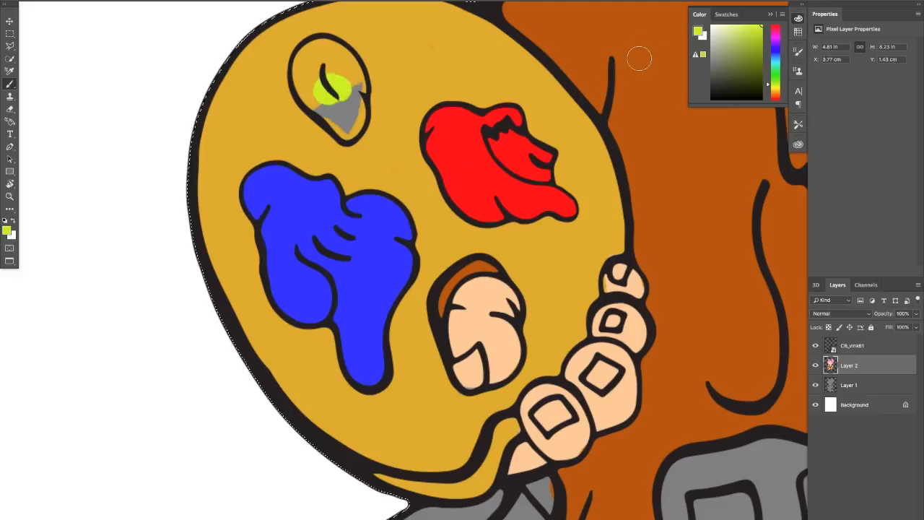
{"action": "left_click_drag", "start_coordinate": [768, 89], "coordinate": [768, 91]}
{"action": "mouse_move", "coordinate": [343, 80]}
{"action": "left_mouse_down"}
{"action": "mouse_move", "coordinate": [317, 86]}
{"action": "mouse_move", "coordinate": [342, 103]}
{"action": "mouse_move", "coordinate": [330, 110]}
{"action": "mouse_move", "coordinate": [304, 74]}
{"action": "mouse_move", "coordinate": [313, 99]}
{"action": "mouse_move", "coordinate": [308, 62]}
{"action": "mouse_move", "coordinate": [304, 84]}
{"action": "mouse_move", "coordinate": [320, 48]}
{"action": "mouse_move", "coordinate": [303, 62]}
{"action": "mouse_move", "coordinate": [320, 51]}
{"action": "mouse_move", "coordinate": [334, 57]}
{"action": "mouse_move", "coordinate": [319, 61]}
{"action": "mouse_move", "coordinate": [341, 64]}
{"action": "left_mouse_up"}
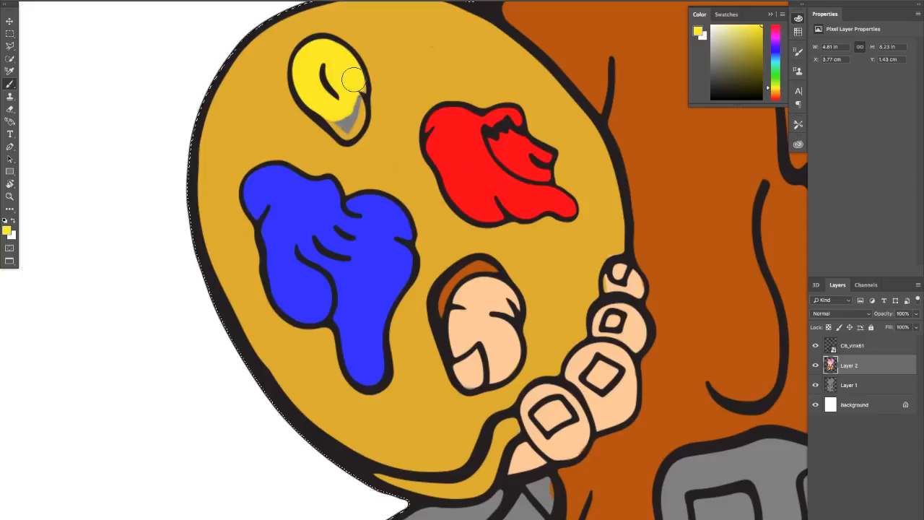
{"action": "mouse_move", "coordinate": [352, 99]}
{"action": "left_mouse_down"}
{"action": "mouse_move", "coordinate": [346, 126]}
{"action": "mouse_move", "coordinate": [333, 112]}
{"action": "left_mouse_up"}
Step: Sample the red paint blob's colour and fill the drop hanging below the paintbrush bristles
{"action": "left_click", "coordinate": [461, 155], "text": "alt"}
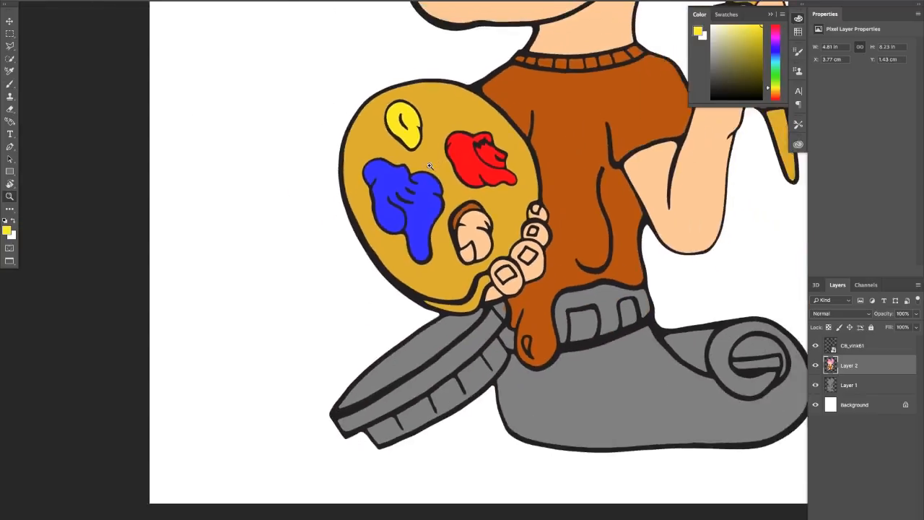
{"action": "mouse_move", "coordinate": [472, 169]}
{"action": "left_mouse_down"}
{"action": "mouse_move", "coordinate": [398, 143]}
{"action": "mouse_move", "coordinate": [348, 223]}
{"action": "left_mouse_up"}
{"action": "left_click_drag", "start_coordinate": [419, 134], "coordinate": [349, 303]}
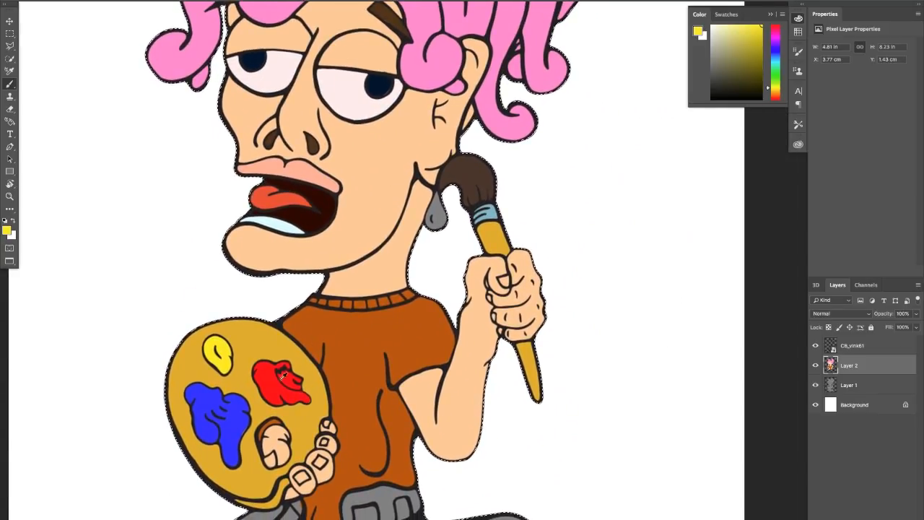
{"action": "left_click", "coordinate": [274, 380], "text": "alt"}
{"action": "mouse_move", "coordinate": [432, 210]}
{"action": "left_mouse_down"}
{"action": "mouse_move", "coordinate": [464, 207]}
{"action": "mouse_move", "coordinate": [425, 218]}
{"action": "mouse_move", "coordinate": [442, 226]}
{"action": "left_mouse_up"}
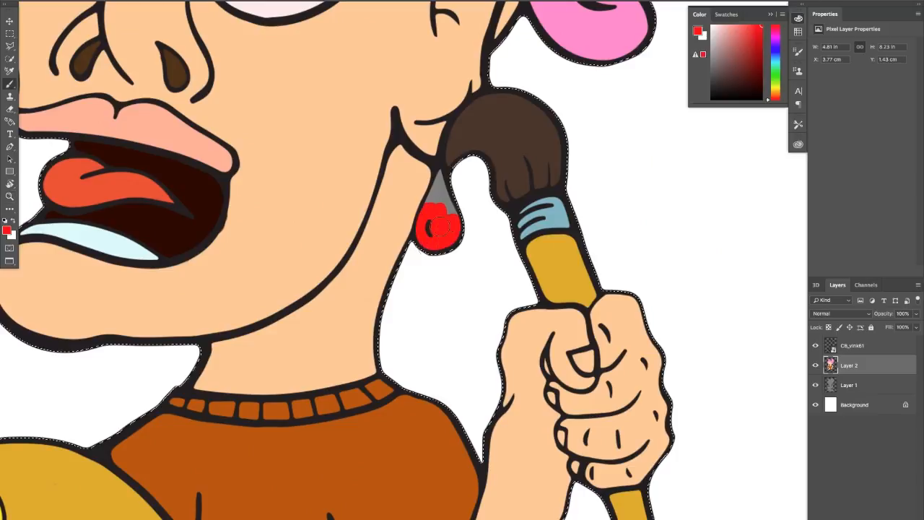
{"action": "mouse_move", "coordinate": [438, 189]}
{"action": "left_mouse_down"}
{"action": "mouse_move", "coordinate": [440, 175]}
{"action": "mouse_move", "coordinate": [432, 207]}
{"action": "left_mouse_up"}
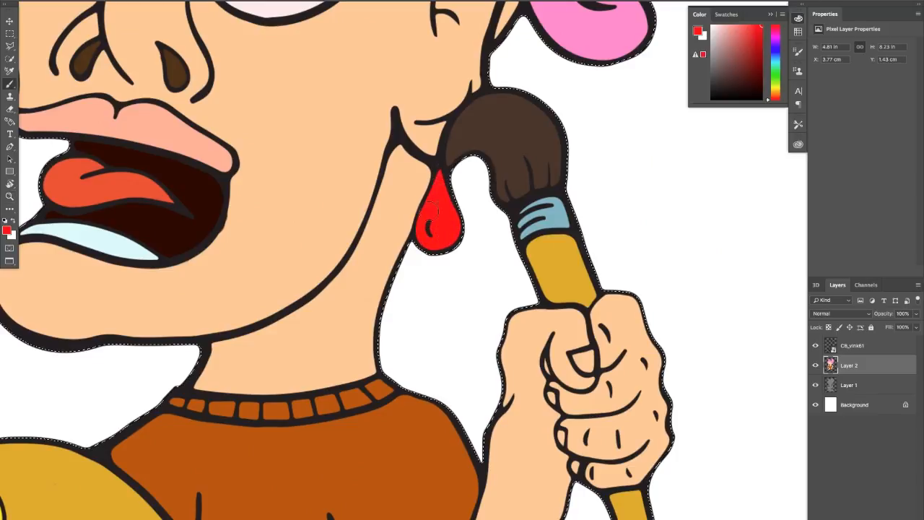
Step: Fill the paint drip on the tip of the octopus's outermost raised tentacle with the same red
{"action": "scroll", "coordinate": [433, 210], "scroll_direction": "up", "scroll_amount": 10}
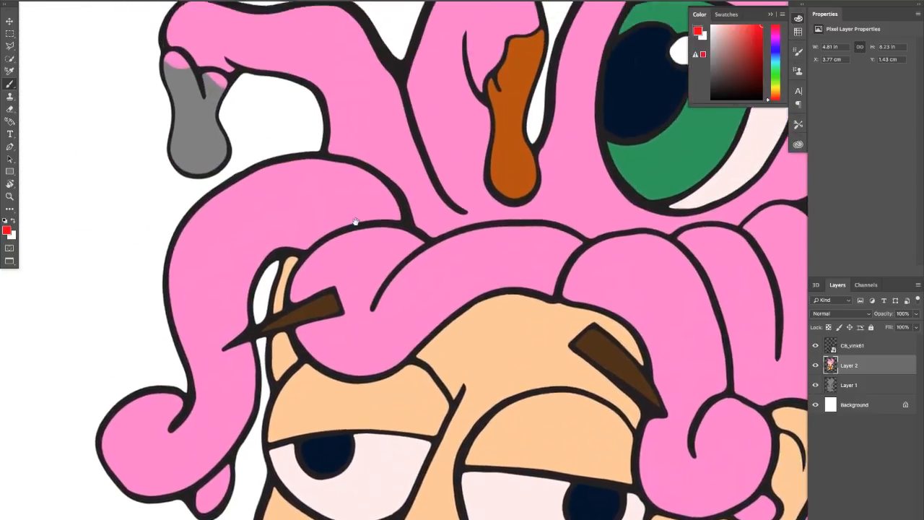
{"action": "left_click_drag", "start_coordinate": [355, 221], "coordinate": [372, 258]}
{"action": "left_click_drag", "start_coordinate": [189, 129], "coordinate": [199, 107]}
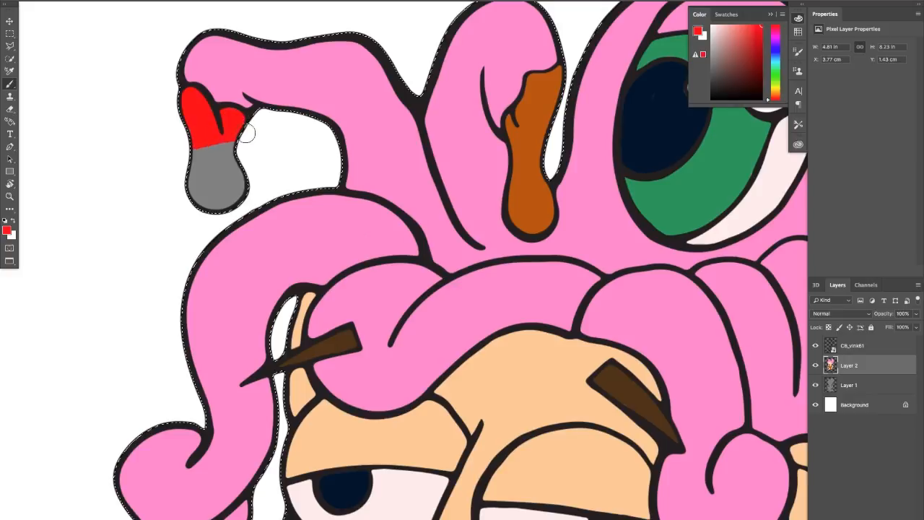
{"action": "mouse_move", "coordinate": [246, 132]}
{"action": "left_mouse_down"}
{"action": "mouse_move", "coordinate": [239, 176]}
{"action": "mouse_move", "coordinate": [250, 180]}
{"action": "left_mouse_up"}
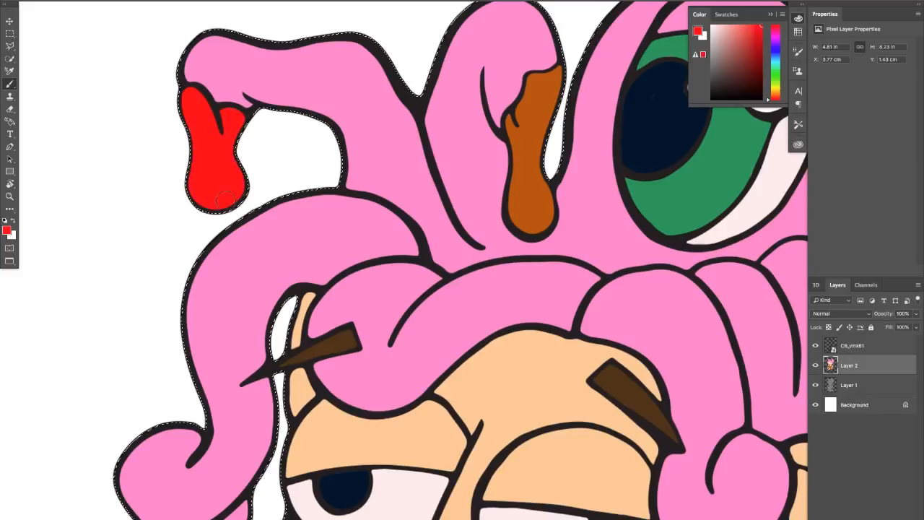
Step: Sample the palette's yellow, fill the drip on the raised tentacle beside the octopus's eye, and deselect
{"action": "left_click_drag", "start_coordinate": [311, 211], "coordinate": [172, 270]}
{"action": "left_click_drag", "start_coordinate": [438, 200], "coordinate": [361, 210]}
{"action": "left_click_drag", "start_coordinate": [399, 287], "coordinate": [339, 126]}
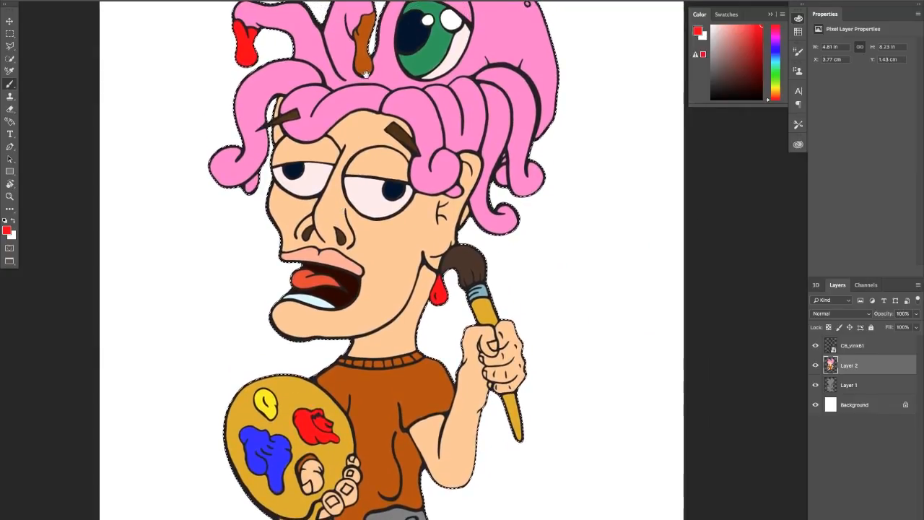
{"action": "left_click_drag", "start_coordinate": [367, 74], "coordinate": [385, 50]}
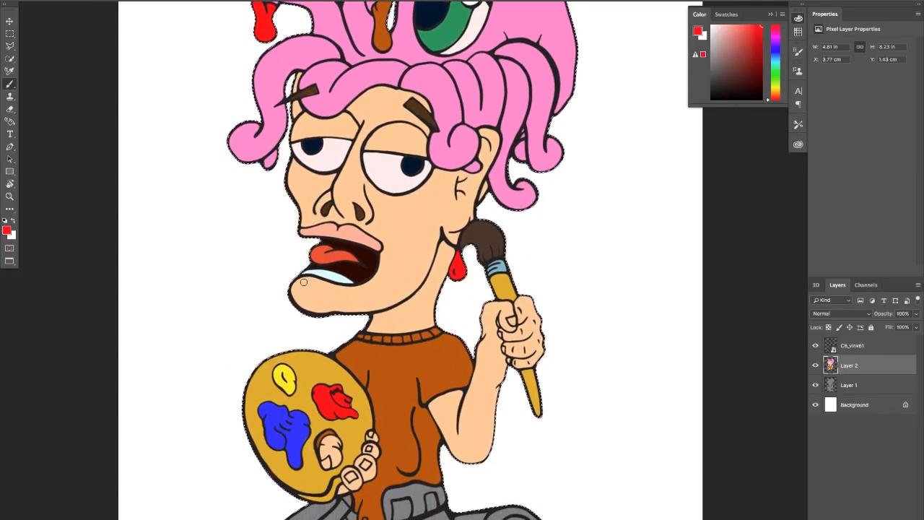
{"action": "left_click", "coordinate": [287, 384], "text": "alt"}
{"action": "left_click_drag", "start_coordinate": [378, 109], "coordinate": [357, 213]}
{"action": "left_click_drag", "start_coordinate": [364, 142], "coordinate": [413, 143]}
{"action": "left_click_drag", "start_coordinate": [338, 175], "coordinate": [359, 137]}
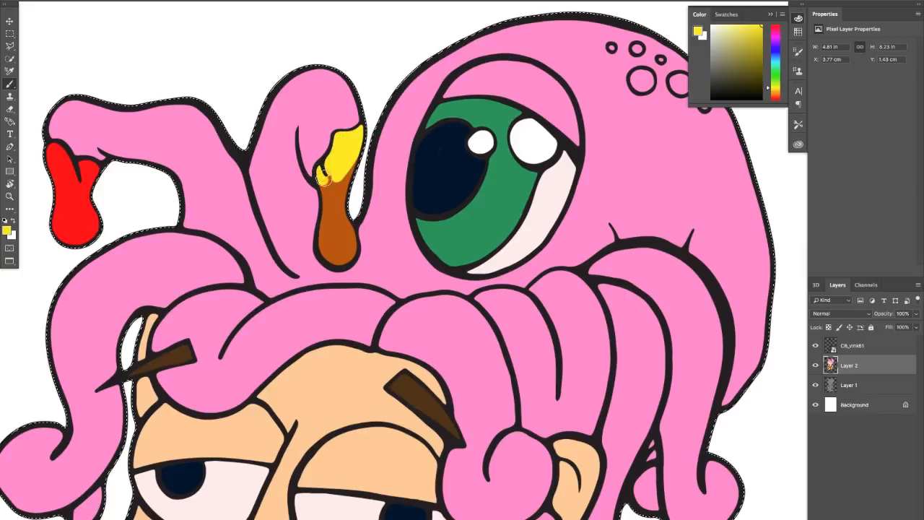
{"action": "mouse_move", "coordinate": [334, 194]}
{"action": "left_mouse_down"}
{"action": "mouse_move", "coordinate": [351, 157]}
{"action": "mouse_move", "coordinate": [339, 252]}
{"action": "mouse_move", "coordinate": [340, 221]}
{"action": "mouse_move", "coordinate": [376, 210]}
{"action": "mouse_move", "coordinate": [325, 216]}
{"action": "left_mouse_up"}
{"action": "key", "text": "super+d"}
Step: Choose a teal and fill the flat top of the open tube cap beneath the palette
{"action": "left_click_drag", "start_coordinate": [361, 289], "coordinate": [358, 97]}
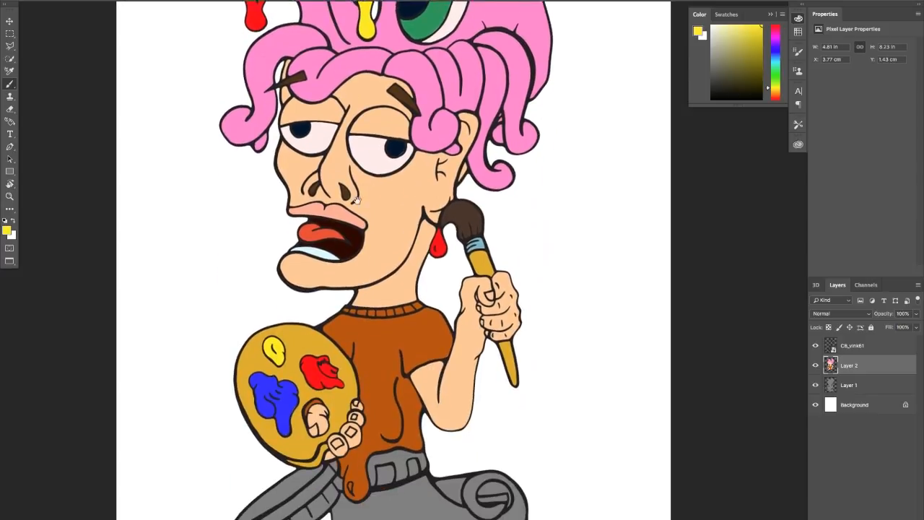
{"action": "left_click_drag", "start_coordinate": [351, 317], "coordinate": [345, 149]}
{"action": "left_click_drag", "start_coordinate": [349, 186], "coordinate": [402, 187]}
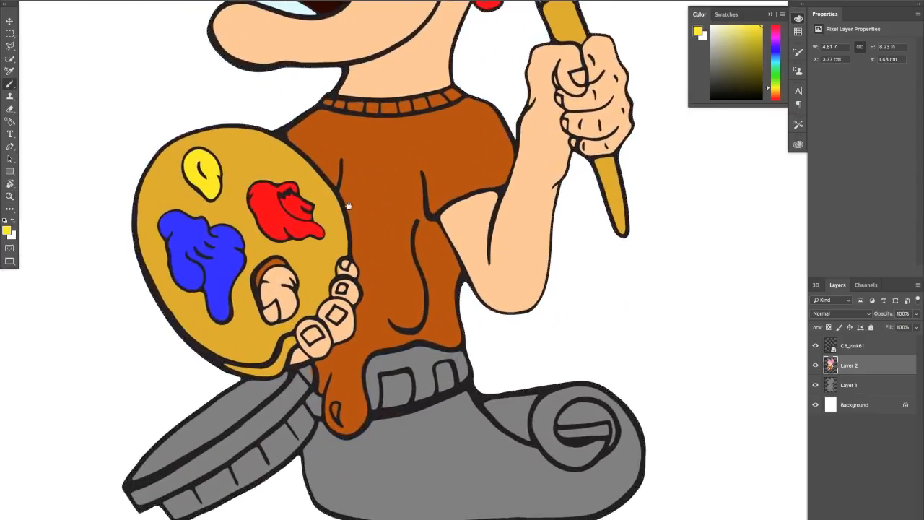
{"action": "left_click_drag", "start_coordinate": [315, 304], "coordinate": [355, 165]}
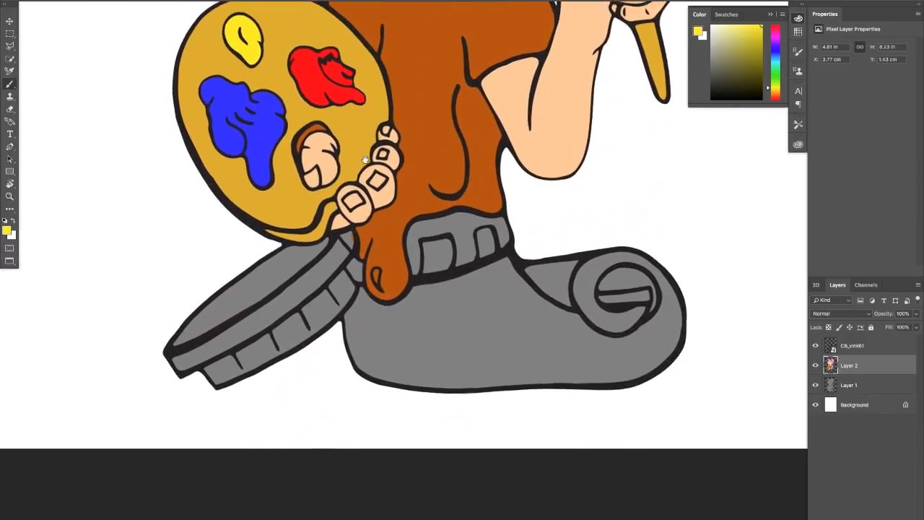
{"action": "left_click_drag", "start_coordinate": [333, 254], "coordinate": [332, 250]}
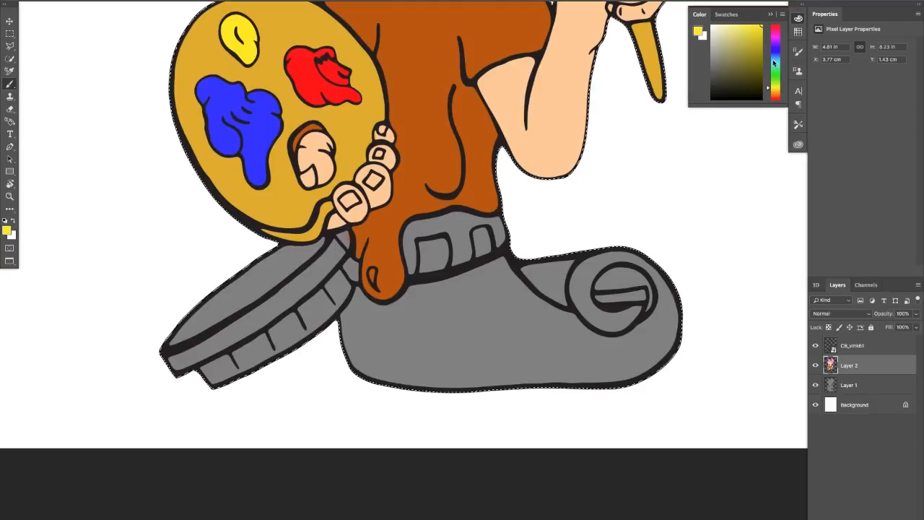
{"action": "left_click", "coordinate": [775, 64]}
{"action": "left_click", "coordinate": [774, 57]}
{"action": "left_click", "coordinate": [756, 45]}
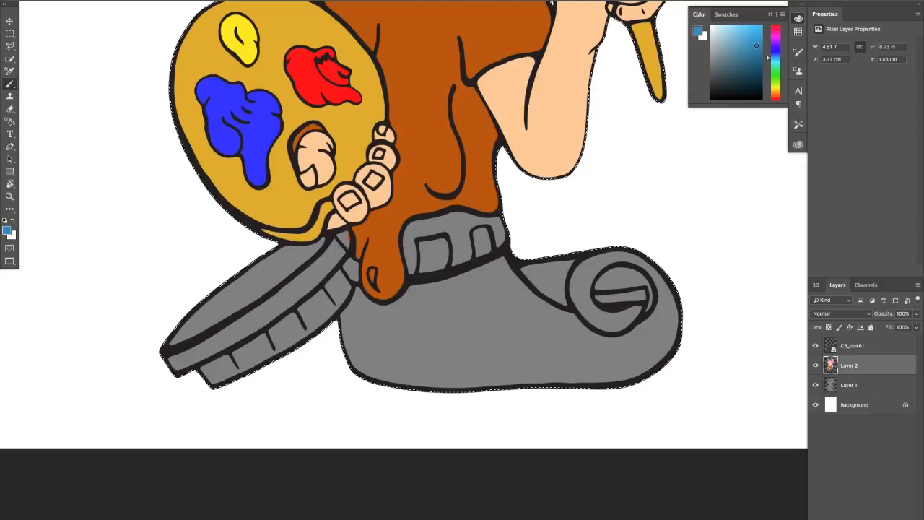
{"action": "left_click", "coordinate": [769, 64]}
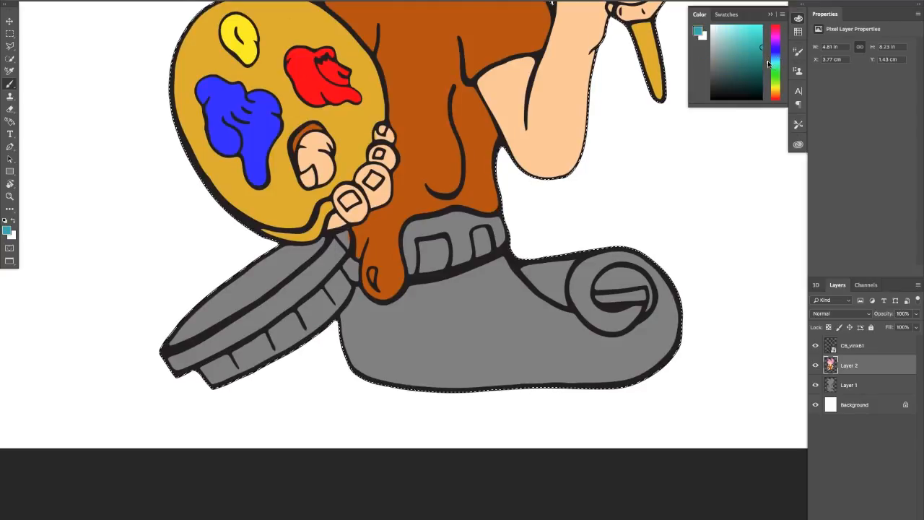
{"action": "mouse_move", "coordinate": [220, 292]}
{"action": "left_mouse_down"}
{"action": "mouse_move", "coordinate": [265, 284]}
{"action": "mouse_move", "coordinate": [268, 266]}
{"action": "left_mouse_up"}
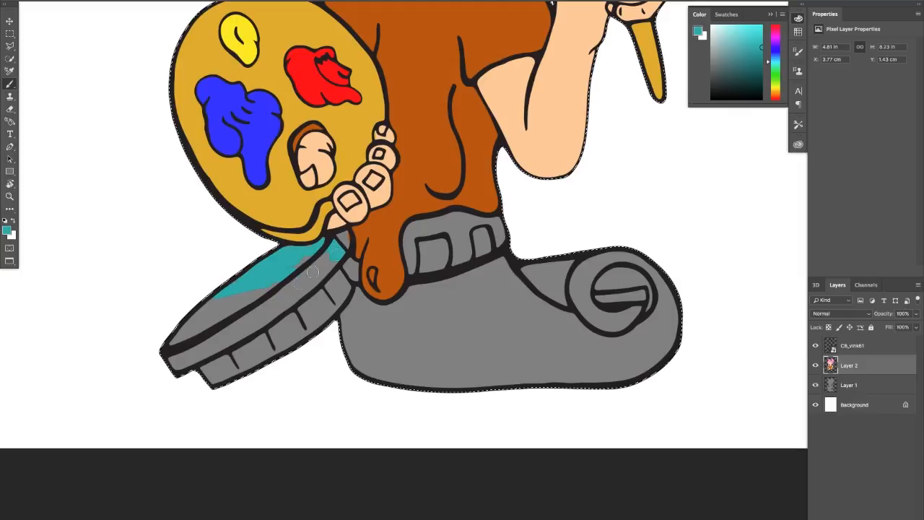
{"action": "mouse_move", "coordinate": [312, 272]}
{"action": "left_mouse_down"}
{"action": "mouse_move", "coordinate": [311, 256]}
{"action": "mouse_move", "coordinate": [256, 287]}
{"action": "left_mouse_up"}
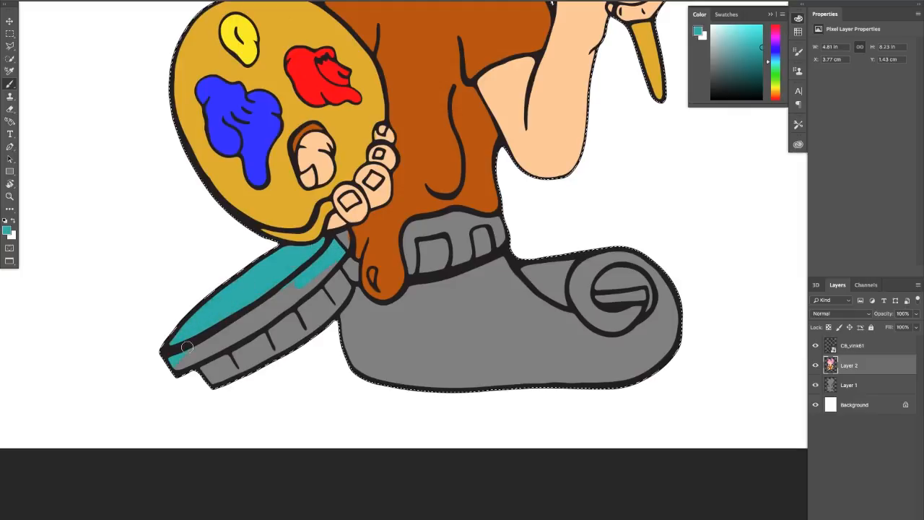
Step: Fill the rim and ridged side of the tube cap with the same teal
{"action": "mouse_move", "coordinate": [191, 363]}
{"action": "left_mouse_down"}
{"action": "mouse_move", "coordinate": [202, 339]}
{"action": "mouse_move", "coordinate": [221, 333]}
{"action": "mouse_move", "coordinate": [269, 353]}
{"action": "mouse_move", "coordinate": [271, 298]}
{"action": "left_mouse_up"}
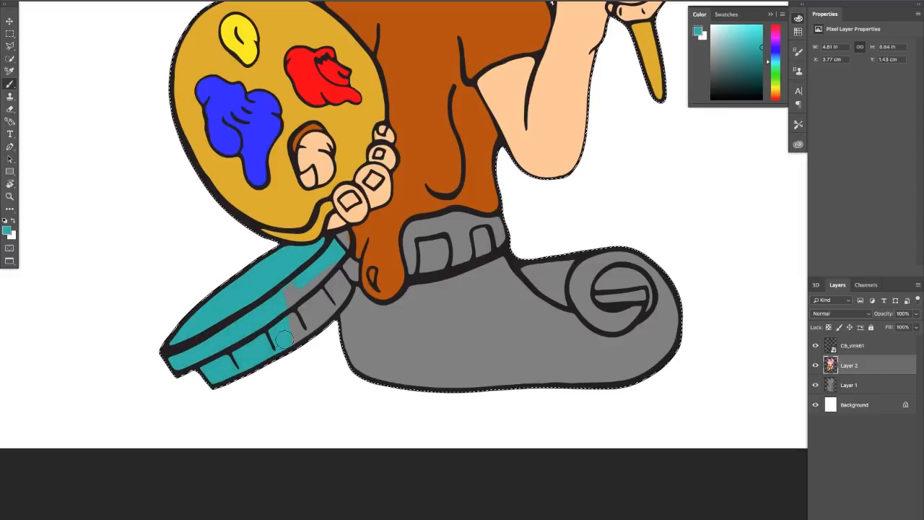
{"action": "left_click_drag", "start_coordinate": [283, 340], "coordinate": [321, 293]}
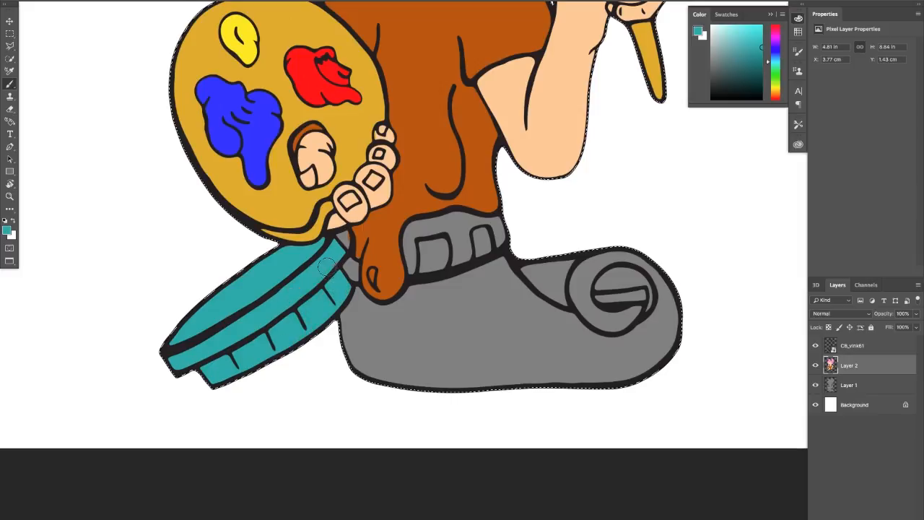
{"action": "left_click_drag", "start_coordinate": [331, 260], "coordinate": [338, 250]}
Step: Sample the cap's teal and fill the tube's neck around the painter's waist and the part joining the cap
{"action": "left_click", "coordinate": [772, 64]}
{"action": "left_click_drag", "start_coordinate": [773, 63], "coordinate": [774, 68]}
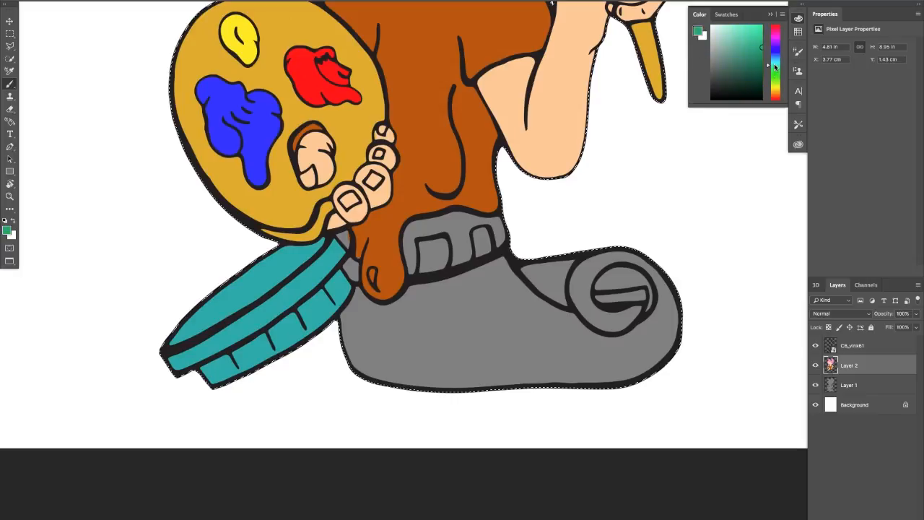
{"action": "left_click", "coordinate": [342, 239], "text": "alt"}
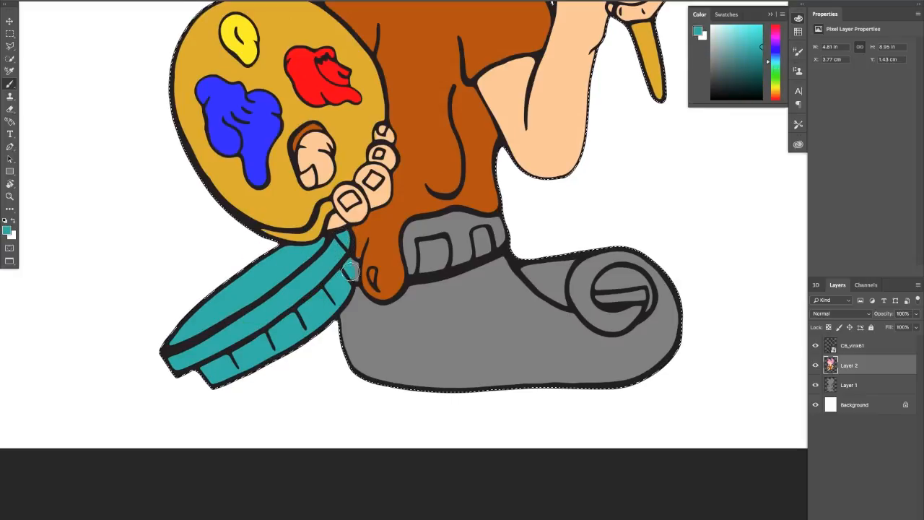
{"action": "mouse_move", "coordinate": [419, 226]}
{"action": "left_mouse_down"}
{"action": "mouse_move", "coordinate": [410, 247]}
{"action": "mouse_move", "coordinate": [460, 221]}
{"action": "mouse_move", "coordinate": [504, 232]}
{"action": "mouse_move", "coordinate": [486, 230]}
{"action": "left_mouse_up"}
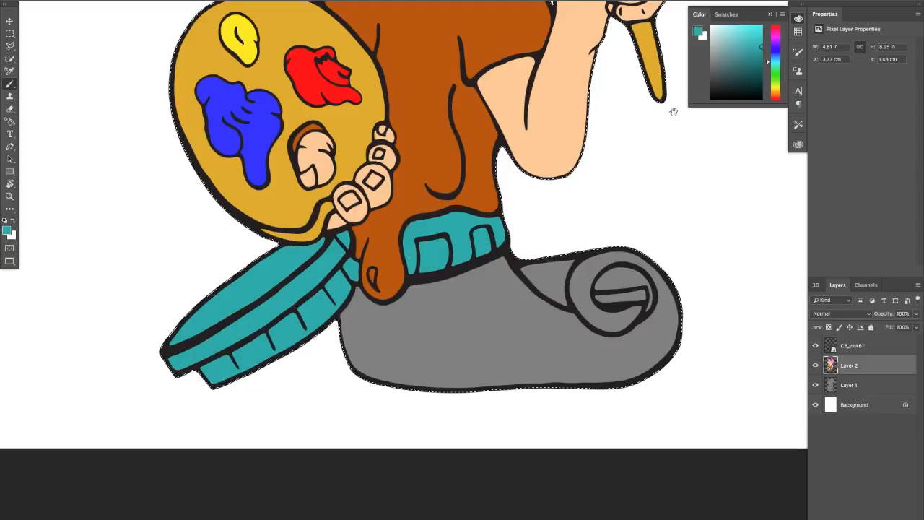
Step: Sample the shirt's orange, lighten it, and fill the grey tube body including its rolled end
{"action": "left_click_drag", "start_coordinate": [773, 55], "coordinate": [774, 50]}
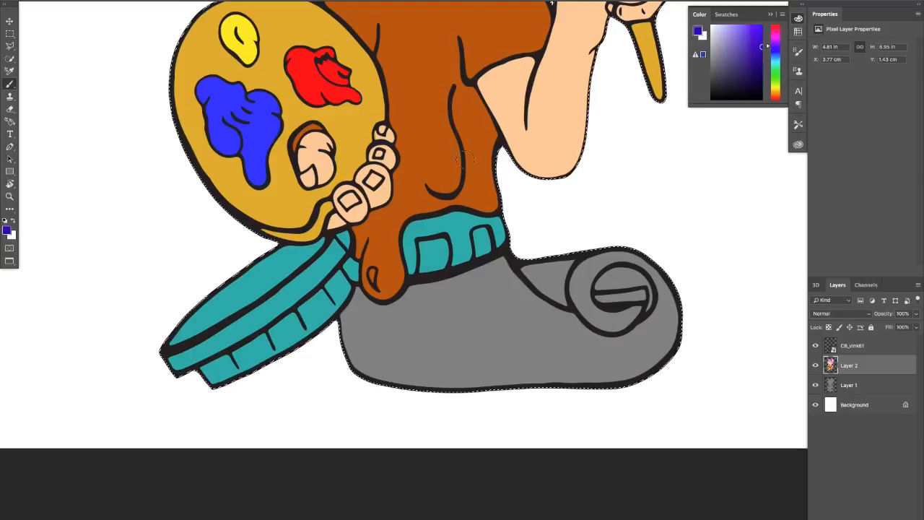
{"action": "left_click", "coordinate": [447, 152], "text": "alt"}
{"action": "mouse_move", "coordinate": [748, 49]}
{"action": "left_mouse_down"}
{"action": "mouse_move", "coordinate": [727, 44]}
{"action": "mouse_move", "coordinate": [750, 33]}
{"action": "mouse_move", "coordinate": [744, 28]}
{"action": "left_mouse_up"}
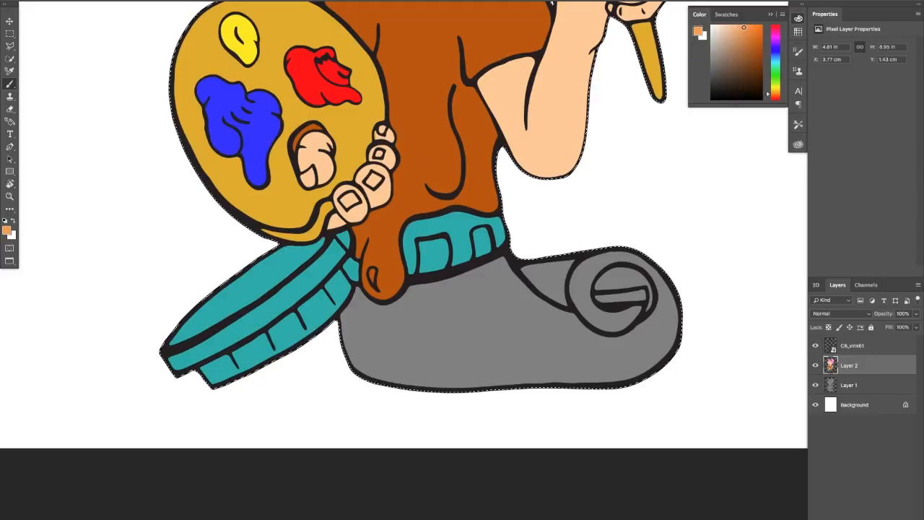
{"action": "mouse_move", "coordinate": [517, 307]}
{"action": "left_mouse_down"}
{"action": "mouse_move", "coordinate": [494, 308]}
{"action": "mouse_move", "coordinate": [546, 261]}
{"action": "mouse_move", "coordinate": [507, 263]}
{"action": "mouse_move", "coordinate": [411, 294]}
{"action": "mouse_move", "coordinate": [423, 293]}
{"action": "mouse_move", "coordinate": [397, 316]}
{"action": "mouse_move", "coordinate": [399, 307]}
{"action": "mouse_move", "coordinate": [382, 312]}
{"action": "mouse_move", "coordinate": [357, 294]}
{"action": "mouse_move", "coordinate": [357, 320]}
{"action": "mouse_move", "coordinate": [357, 300]}
{"action": "mouse_move", "coordinate": [340, 332]}
{"action": "mouse_move", "coordinate": [352, 317]}
{"action": "mouse_move", "coordinate": [350, 338]}
{"action": "mouse_move", "coordinate": [382, 327]}
{"action": "mouse_move", "coordinate": [429, 338]}
{"action": "mouse_move", "coordinate": [450, 299]}
{"action": "mouse_move", "coordinate": [446, 319]}
{"action": "mouse_move", "coordinate": [463, 330]}
{"action": "mouse_move", "coordinate": [422, 378]}
{"action": "mouse_move", "coordinate": [453, 372]}
{"action": "mouse_move", "coordinate": [430, 397]}
{"action": "mouse_move", "coordinate": [494, 380]}
{"action": "mouse_move", "coordinate": [517, 386]}
{"action": "mouse_move", "coordinate": [626, 352]}
{"action": "mouse_move", "coordinate": [646, 352]}
{"action": "mouse_move", "coordinate": [648, 361]}
{"action": "mouse_move", "coordinate": [664, 334]}
{"action": "mouse_move", "coordinate": [647, 338]}
{"action": "mouse_move", "coordinate": [652, 328]}
{"action": "mouse_move", "coordinate": [584, 364]}
{"action": "mouse_move", "coordinate": [681, 292]}
{"action": "mouse_move", "coordinate": [673, 274]}
{"action": "mouse_move", "coordinate": [588, 300]}
{"action": "mouse_move", "coordinate": [550, 295]}
{"action": "mouse_move", "coordinate": [557, 261]}
{"action": "mouse_move", "coordinate": [499, 334]}
{"action": "mouse_move", "coordinate": [518, 335]}
{"action": "mouse_move", "coordinate": [522, 353]}
{"action": "mouse_move", "coordinate": [556, 355]}
{"action": "left_mouse_up"}
{"action": "left_click_drag", "start_coordinate": [627, 318], "coordinate": [587, 323]}
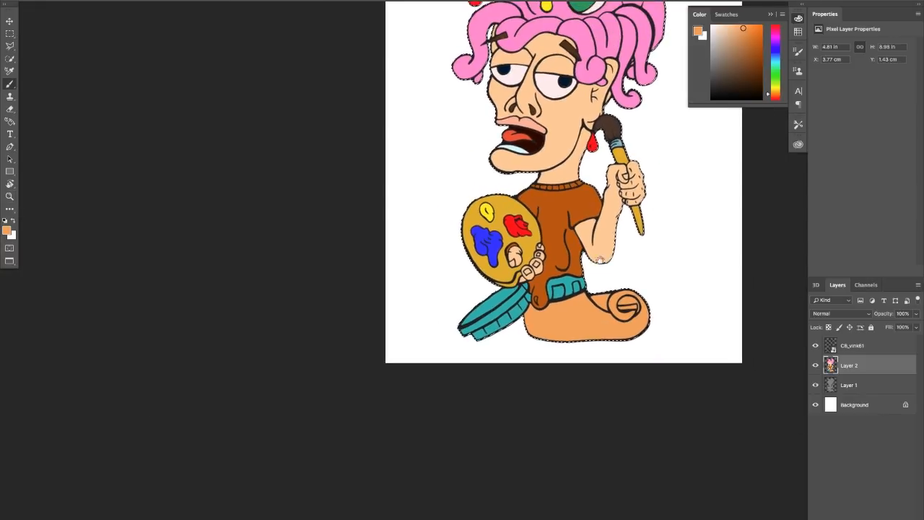
{"action": "left_click_drag", "start_coordinate": [648, 206], "coordinate": [598, 278]}
{"action": "key", "text": "super+d"}
Step: Sample the octopus's pink, choose a slightly lighter tint, and fill the round spots on its head
{"action": "left_click_drag", "start_coordinate": [567, 173], "coordinate": [500, 275]}
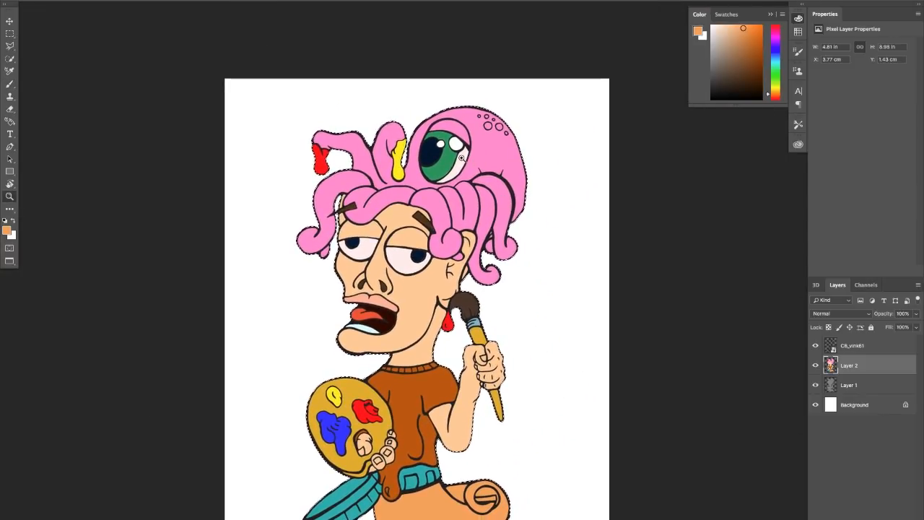
{"action": "key", "text": "b"}
{"action": "left_click", "coordinate": [464, 165], "text": "alt"}
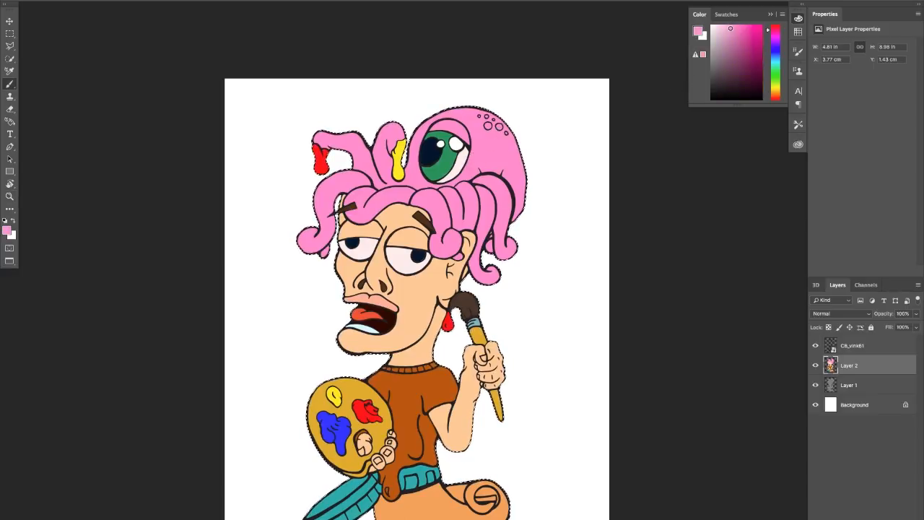
{"action": "left_click", "coordinate": [729, 26]}
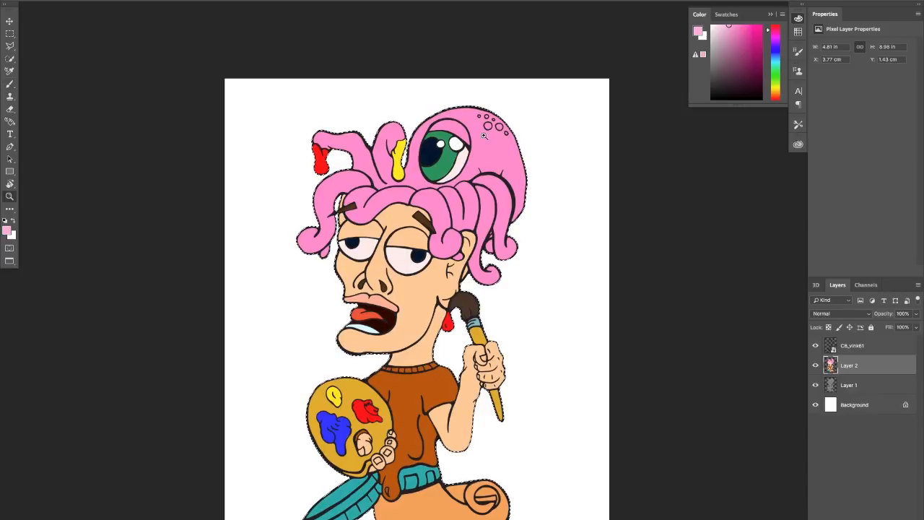
{"action": "scroll", "coordinate": [470, 117], "scroll_direction": "up", "scroll_amount": 3}
{"action": "left_click", "coordinate": [491, 117]}
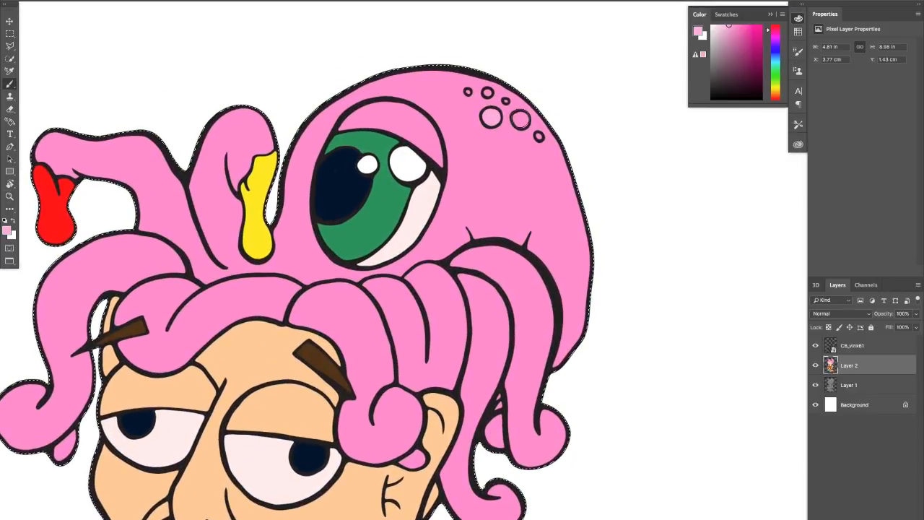
{"action": "left_click", "coordinate": [519, 119]}
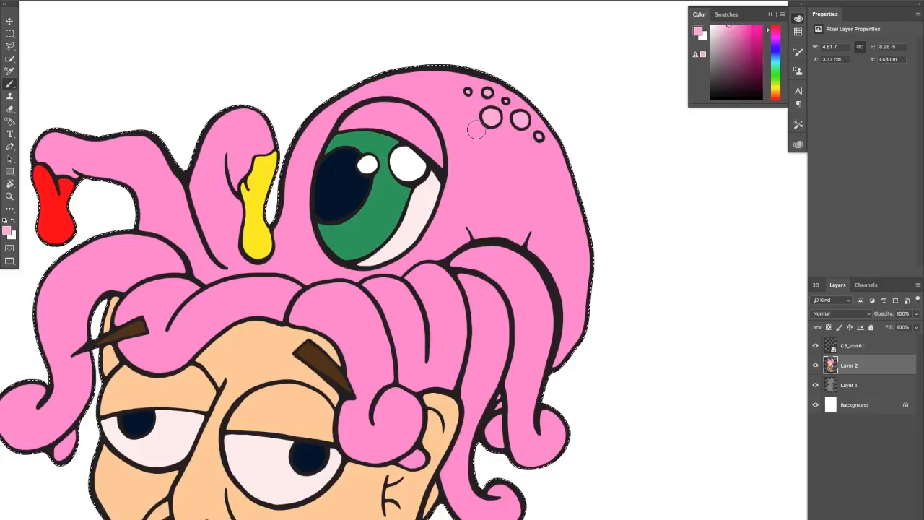
Step: Fit the whole artwork in view and review the flat colours of the figure
{"action": "left_click", "coordinate": [509, 202], "text": "alt"}
{"action": "left_click_drag", "start_coordinate": [420, 278], "coordinate": [467, 143]}
{"action": "left_click", "coordinate": [477, 179], "text": "alt"}
{"action": "left_click_drag", "start_coordinate": [466, 225], "coordinate": [519, 215]}
{"action": "key", "text": "z"}
{"action": "key", "text": "b"}
{"action": "key", "text": "ctrl+0"}
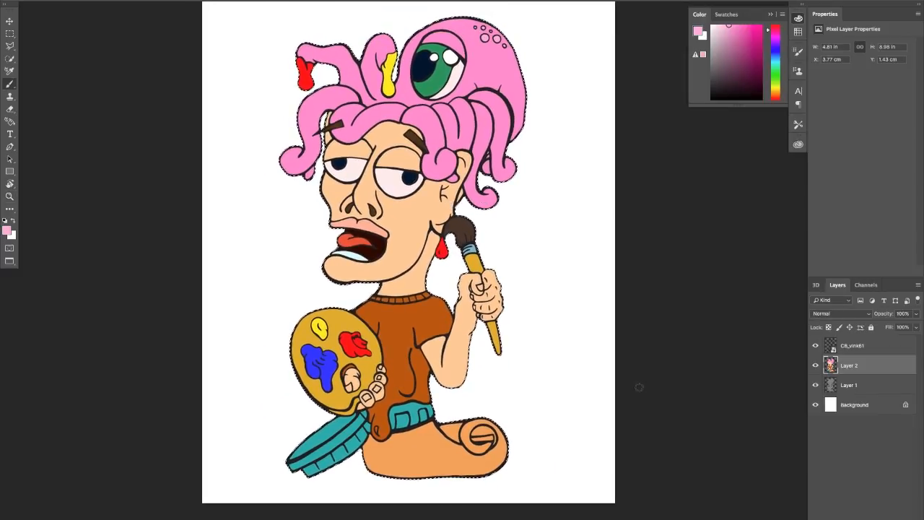
Step: Add a new layer above Layer 2 and set the foreground colour's hue to 0° and brightness to 50%
{"action": "key", "text": "ctrl+shift+alt+n"}
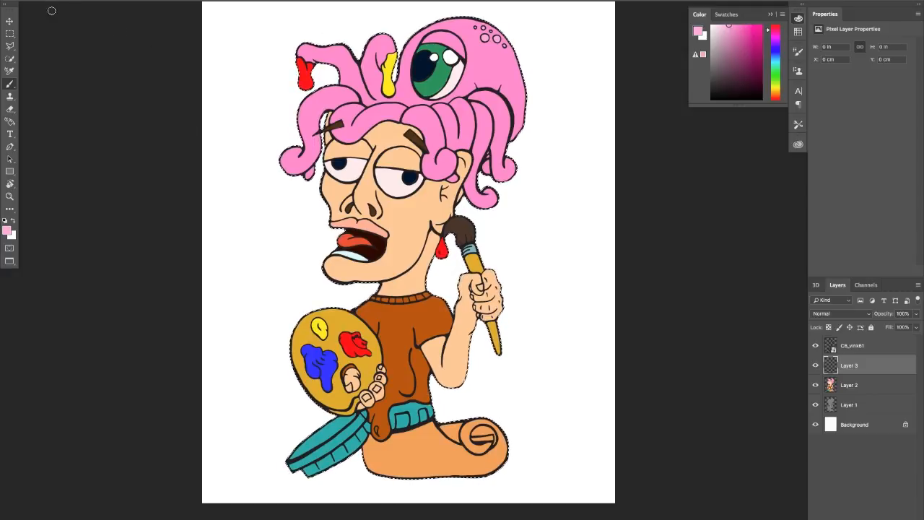
{"action": "left_click", "coordinate": [7, 232]}
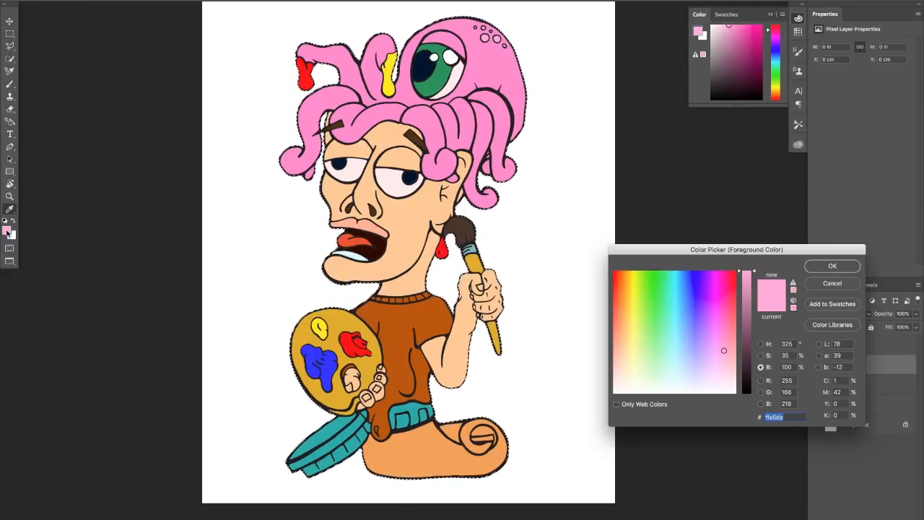
{"action": "left_click", "coordinate": [817, 286]}
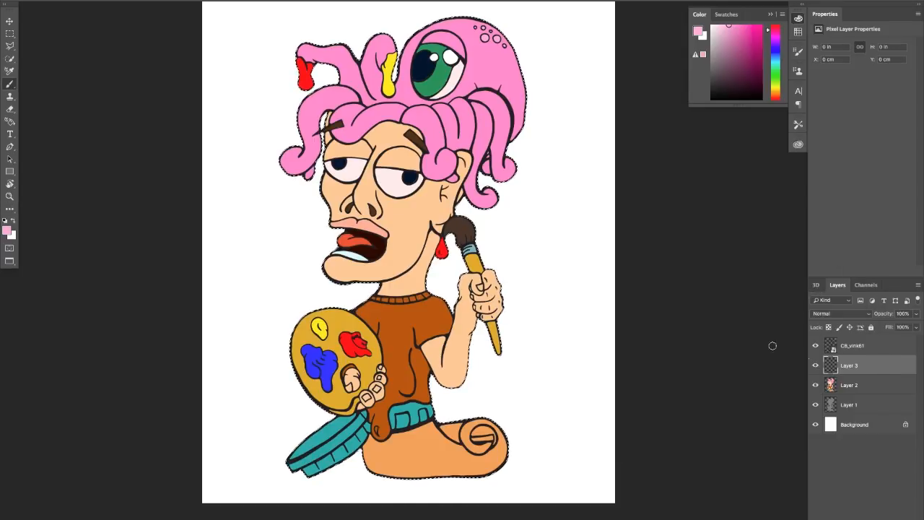
{"action": "left_click", "coordinate": [7, 231]}
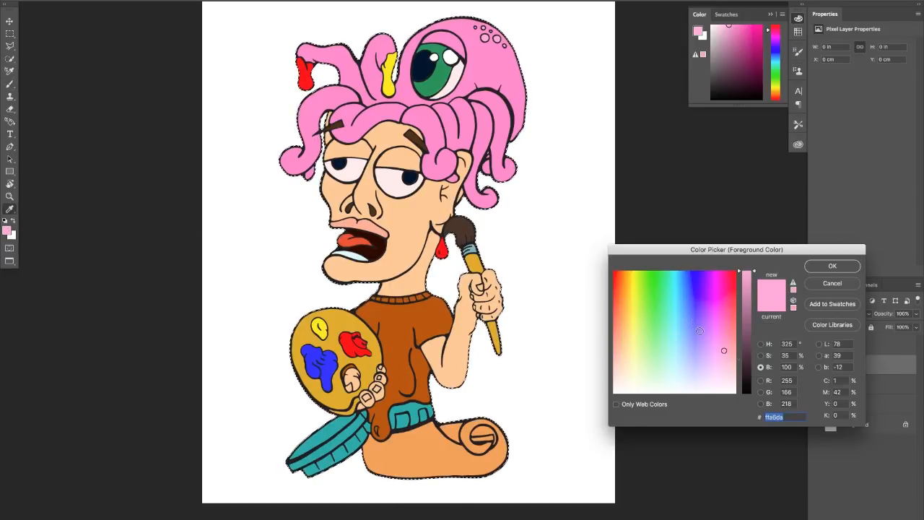
{"action": "left_click", "coordinate": [787, 345]}
{"action": "type", "text": "0"}
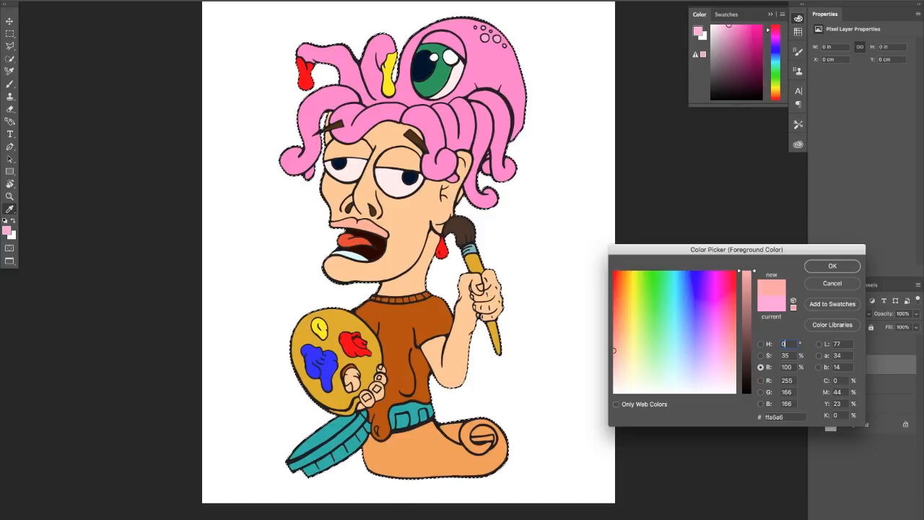
{"action": "left_click", "coordinate": [786, 367]}
{"action": "type", "text": "50"}
{"action": "key", "text": "Return"}
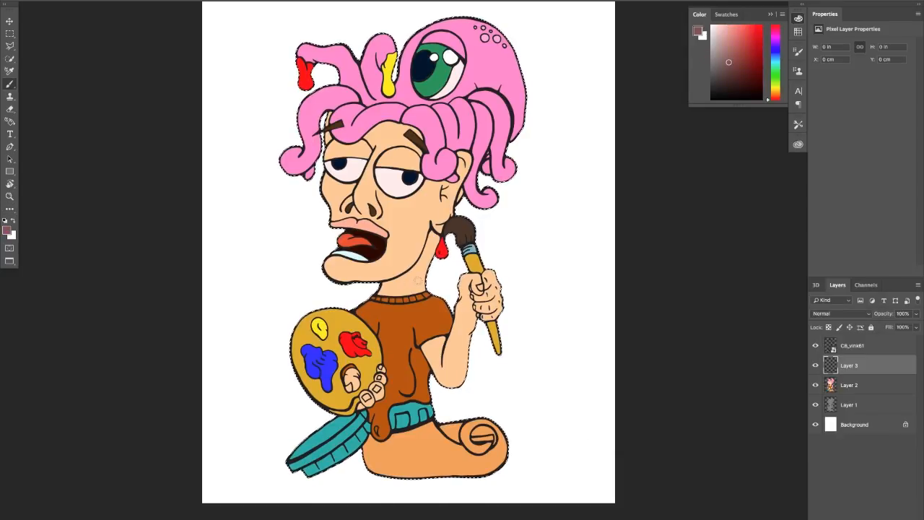
Step: Set the foreground colour's saturation to 0% for a neutral mid-grey
{"action": "left_click", "coordinate": [8, 232]}
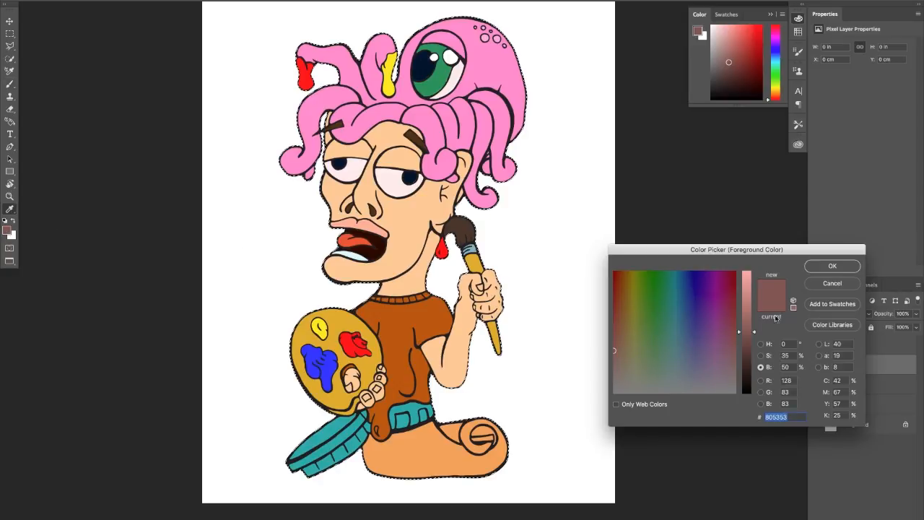
{"action": "left_click", "coordinate": [786, 356]}
{"action": "type", "text": "0"}
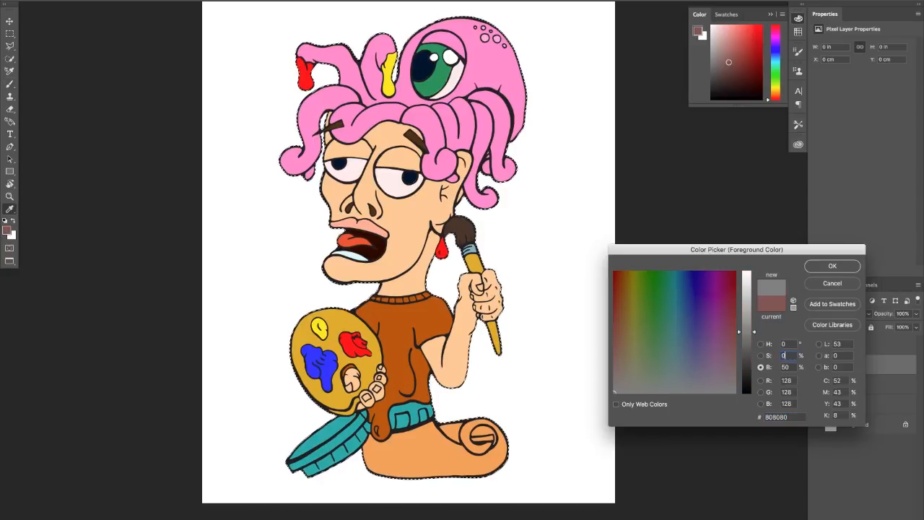
{"action": "key", "text": "Return"}
Step: Set the new layer's blend mode to Color Burn and undo the test dab on the painter's cheek
{"action": "key", "text": "b"}
{"action": "left_click", "coordinate": [838, 313]}
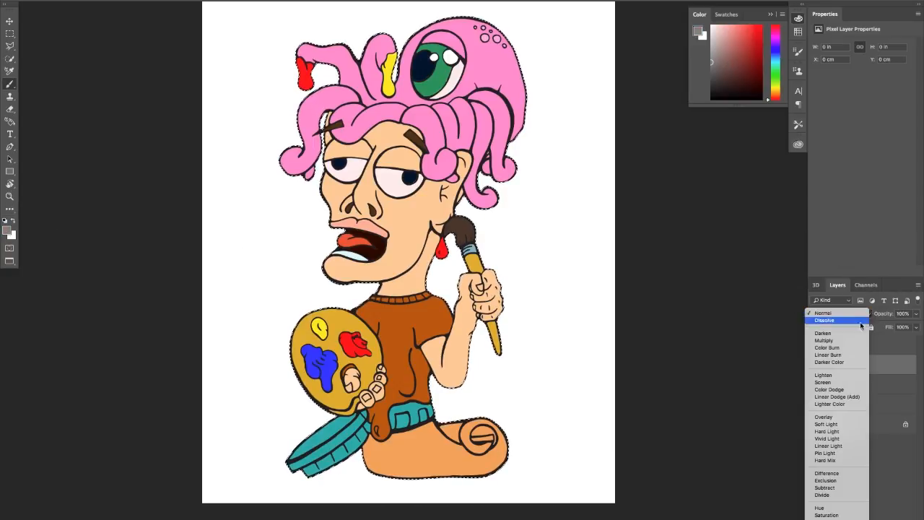
{"action": "left_click", "coordinate": [841, 349]}
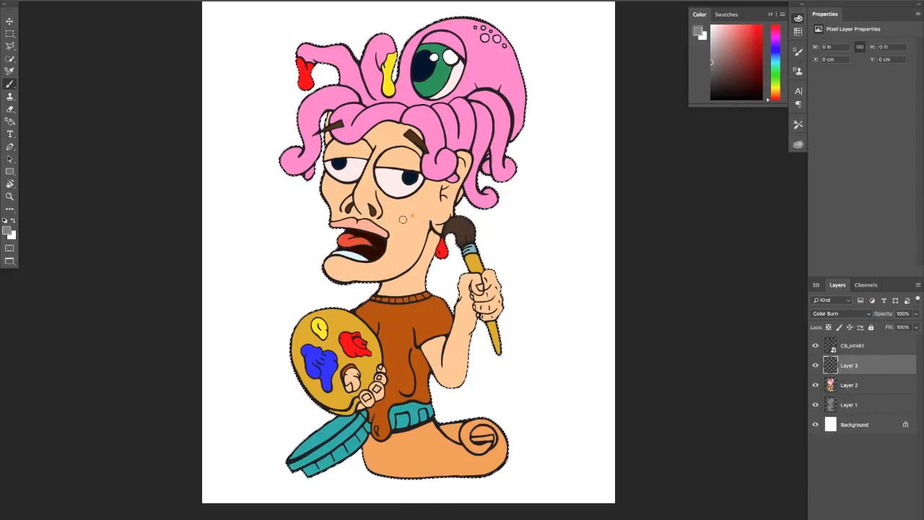
{"action": "key", "text": "ctrl+z"}
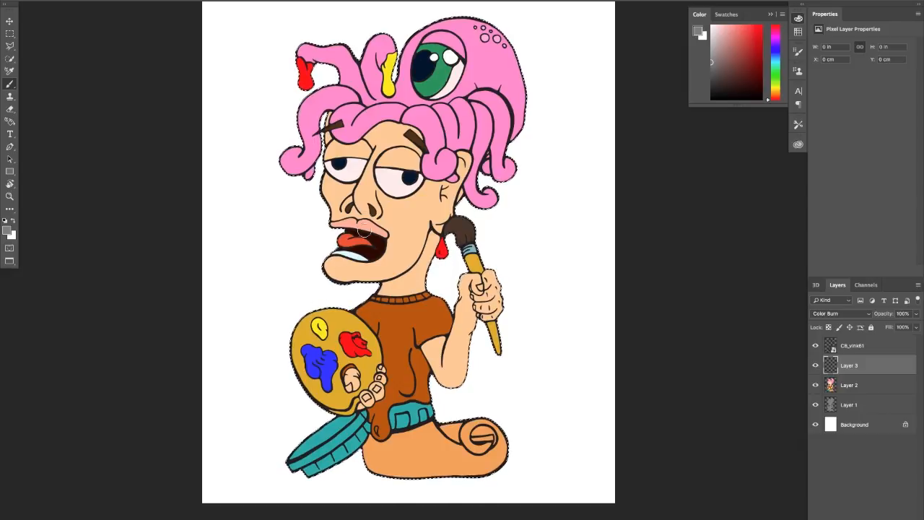
Step: Brush shadows along the left side of the held paintbrush, covering its bristles, handle and lower tip
{"action": "key", "text": "z"}
{"action": "left_click", "coordinate": [439, 126]}
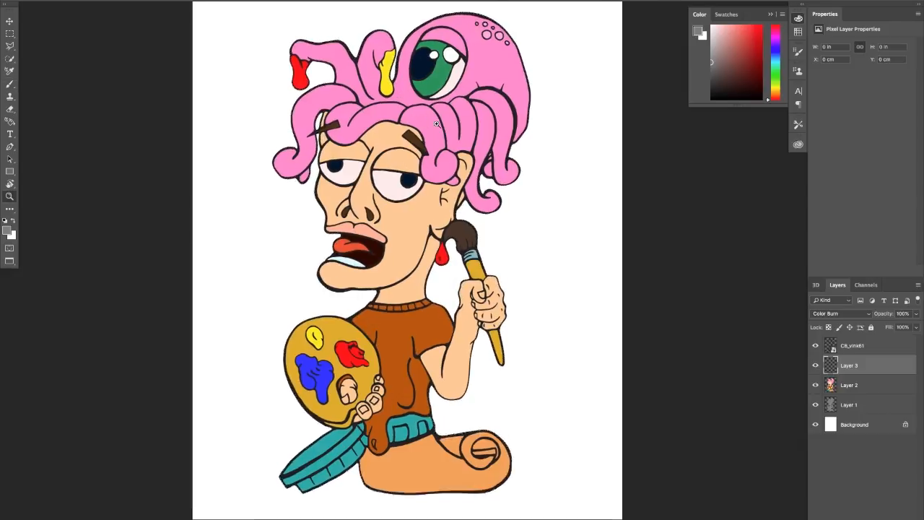
{"action": "key", "text": "ctrl+minus"}
{"action": "key", "text": "b"}
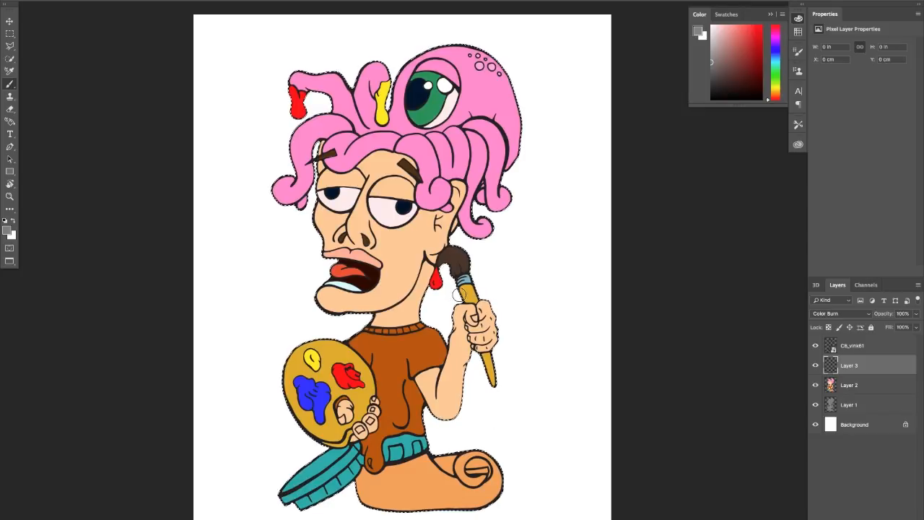
{"action": "left_click_drag", "start_coordinate": [468, 296], "coordinate": [471, 306]}
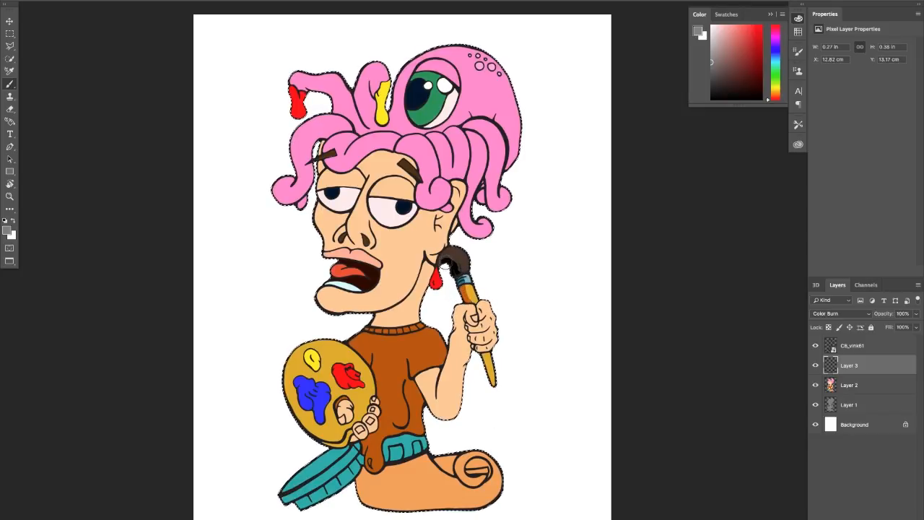
{"action": "left_click_drag", "start_coordinate": [461, 247], "coordinate": [469, 303]}
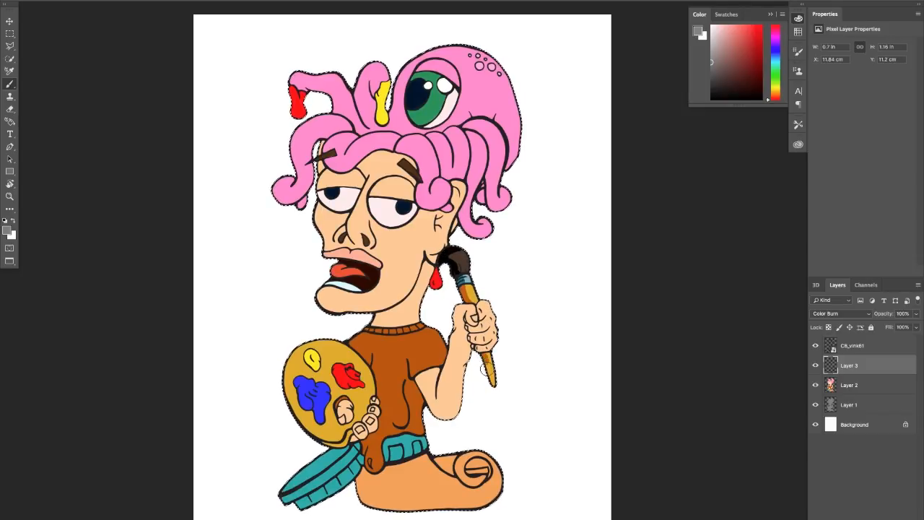
{"action": "left_click_drag", "start_coordinate": [485, 369], "coordinate": [495, 406]}
Step: Shade the octopus's head above and beside the eye, and the left sides of its two raised tentacles
{"action": "left_click_drag", "start_coordinate": [468, 114], "coordinate": [470, 93]}
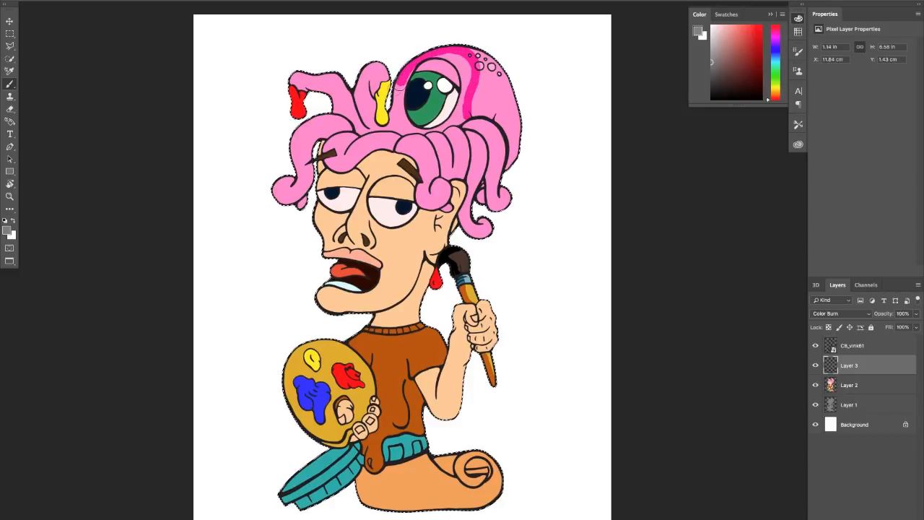
{"action": "left_click_drag", "start_coordinate": [399, 88], "coordinate": [398, 89]}
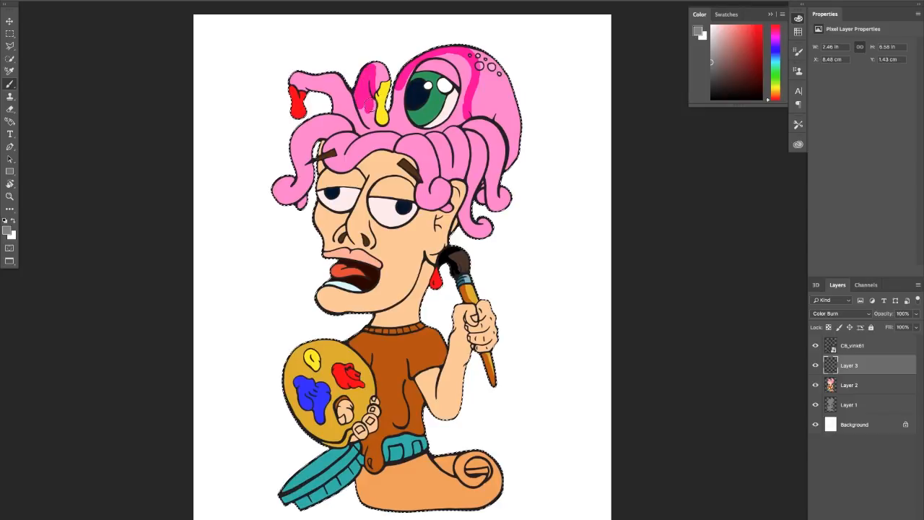
{"action": "left_click_drag", "start_coordinate": [365, 114], "coordinate": [366, 109]}
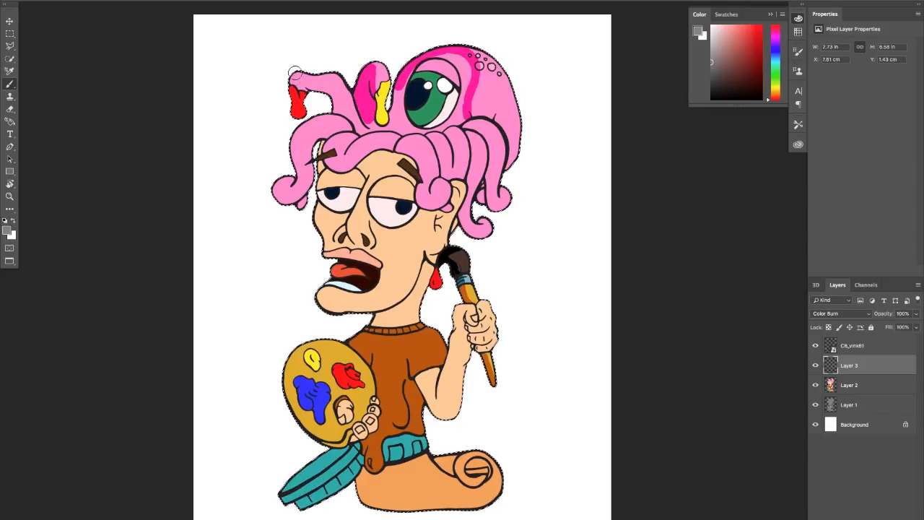
{"action": "left_click_drag", "start_coordinate": [294, 75], "coordinate": [336, 93]}
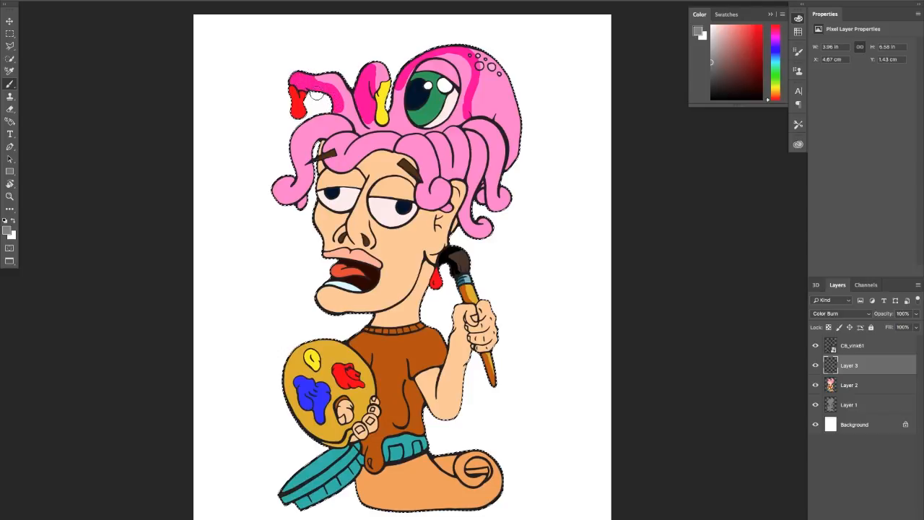
{"action": "left_click_drag", "start_coordinate": [365, 121], "coordinate": [395, 121]}
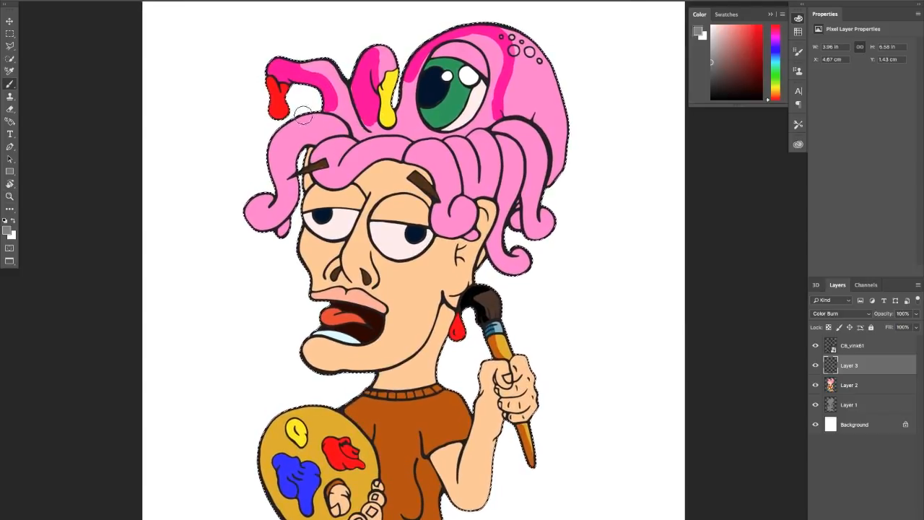
Step: Shade the tentacle hanging beside the painter's face, the bases of the raised tentacles and the area around the octopus's eye
{"action": "mouse_move", "coordinate": [304, 115]}
{"action": "left_mouse_down"}
{"action": "mouse_move", "coordinate": [292, 135]}
{"action": "mouse_move", "coordinate": [303, 140]}
{"action": "mouse_move", "coordinate": [305, 114]}
{"action": "mouse_move", "coordinate": [288, 138]}
{"action": "mouse_move", "coordinate": [291, 153]}
{"action": "mouse_move", "coordinate": [289, 131]}
{"action": "mouse_move", "coordinate": [280, 195]}
{"action": "mouse_move", "coordinate": [271, 194]}
{"action": "mouse_move", "coordinate": [277, 146]}
{"action": "mouse_move", "coordinate": [270, 151]}
{"action": "mouse_move", "coordinate": [281, 165]}
{"action": "mouse_move", "coordinate": [280, 187]}
{"action": "left_mouse_up"}
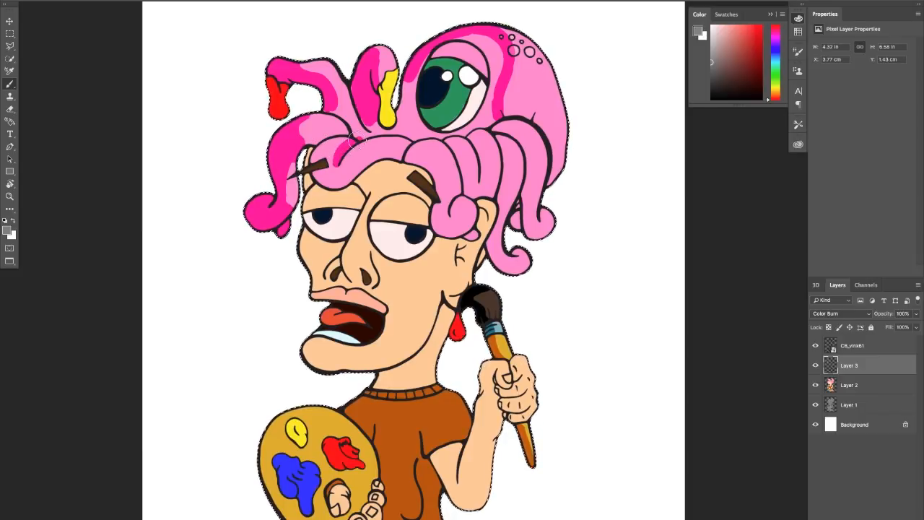
{"action": "mouse_move", "coordinate": [336, 114]}
{"action": "left_mouse_down"}
{"action": "mouse_move", "coordinate": [377, 130]}
{"action": "mouse_move", "coordinate": [369, 137]}
{"action": "mouse_move", "coordinate": [373, 122]}
{"action": "left_mouse_up"}
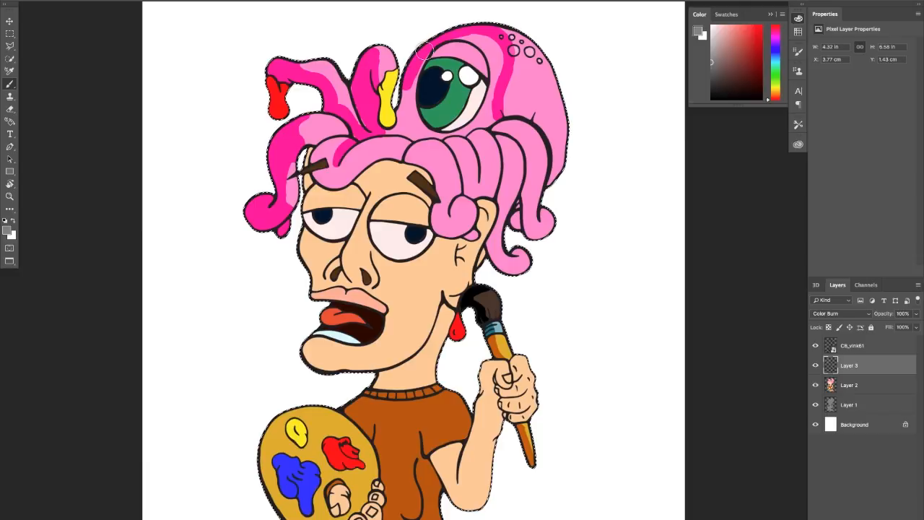
{"action": "left_click_drag", "start_coordinate": [424, 51], "coordinate": [416, 70]}
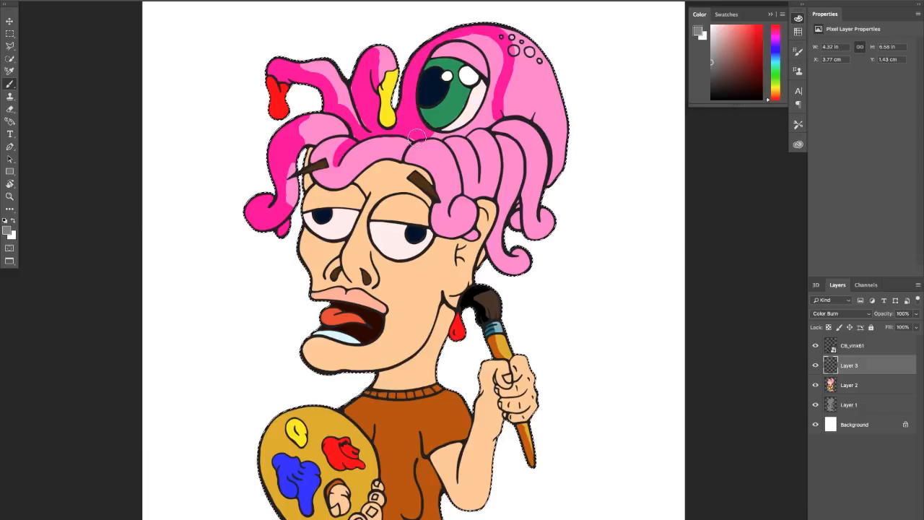
{"action": "mouse_move", "coordinate": [412, 138]}
{"action": "left_mouse_down"}
{"action": "mouse_move", "coordinate": [482, 129]}
{"action": "mouse_move", "coordinate": [493, 112]}
{"action": "mouse_move", "coordinate": [481, 132]}
{"action": "mouse_move", "coordinate": [490, 107]}
{"action": "mouse_move", "coordinate": [460, 135]}
{"action": "mouse_move", "coordinate": [524, 87]}
{"action": "mouse_move", "coordinate": [489, 92]}
{"action": "mouse_move", "coordinate": [499, 87]}
{"action": "mouse_move", "coordinate": [490, 109]}
{"action": "mouse_move", "coordinate": [500, 69]}
{"action": "mouse_move", "coordinate": [497, 76]}
{"action": "mouse_move", "coordinate": [440, 45]}
{"action": "mouse_move", "coordinate": [455, 47]}
{"action": "mouse_move", "coordinate": [428, 52]}
{"action": "mouse_move", "coordinate": [492, 69]}
{"action": "mouse_move", "coordinate": [493, 59]}
{"action": "mouse_move", "coordinate": [455, 45]}
{"action": "mouse_move", "coordinate": [497, 54]}
{"action": "left_mouse_up"}
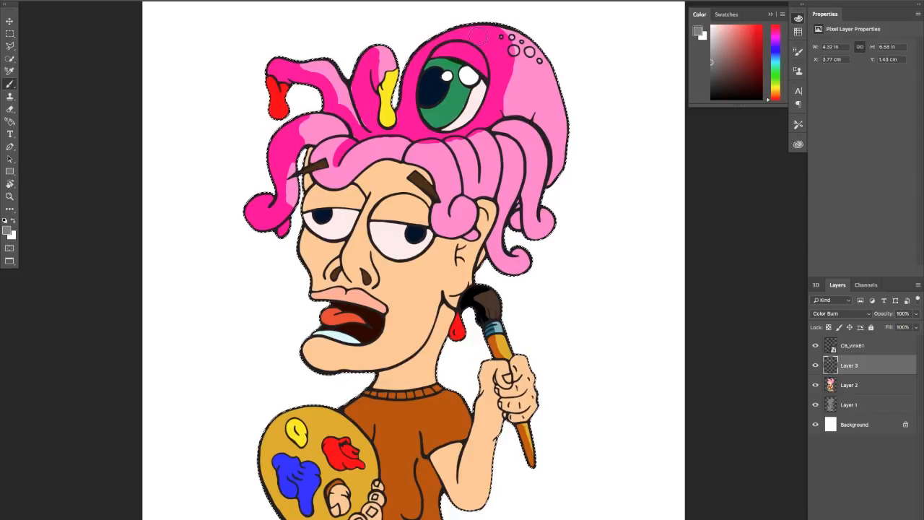
Step: Brush shadow onto the middle tentacles below the octopus's eye, above the painter's ear
{"action": "key", "text": "z"}
{"action": "left_click", "coordinate": [506, 108]}
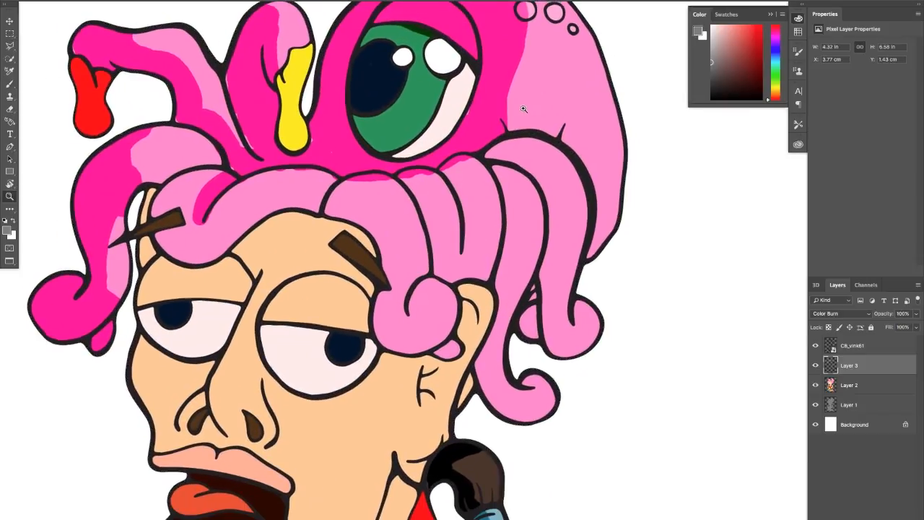
{"action": "key", "text": "b"}
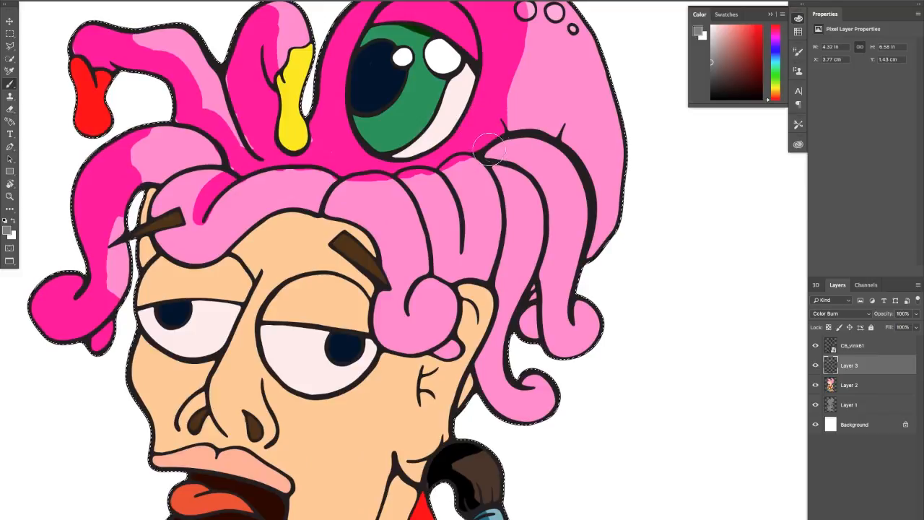
{"action": "key", "text": "z"}
{"action": "mouse_move", "coordinate": [510, 160]}
{"action": "left_mouse_down"}
{"action": "mouse_move", "coordinate": [469, 165]}
{"action": "mouse_move", "coordinate": [474, 226]}
{"action": "mouse_move", "coordinate": [473, 175]}
{"action": "mouse_move", "coordinate": [466, 208]}
{"action": "mouse_move", "coordinate": [468, 188]}
{"action": "mouse_move", "coordinate": [442, 169]}
{"action": "mouse_move", "coordinate": [455, 242]}
{"action": "mouse_move", "coordinate": [449, 182]}
{"action": "mouse_move", "coordinate": [440, 222]}
{"action": "mouse_move", "coordinate": [460, 247]}
{"action": "left_mouse_up"}
{"action": "key", "text": "b"}
{"action": "mouse_move", "coordinate": [475, 246]}
{"action": "left_mouse_down"}
{"action": "mouse_move", "coordinate": [490, 250]}
{"action": "mouse_move", "coordinate": [459, 215]}
{"action": "left_mouse_up"}
{"action": "mouse_move", "coordinate": [431, 186]}
{"action": "left_mouse_down"}
{"action": "mouse_move", "coordinate": [436, 203]}
{"action": "mouse_move", "coordinate": [461, 214]}
{"action": "left_mouse_up"}
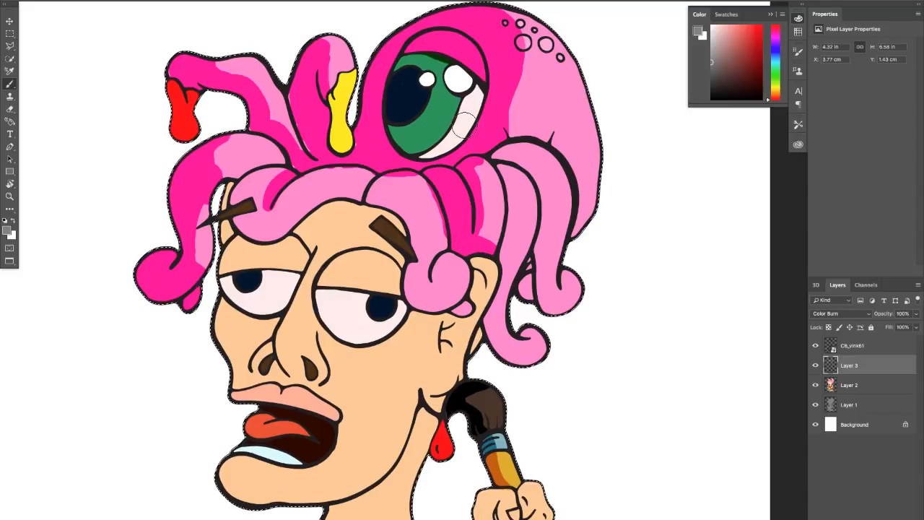
Step: Adjust the brush size and rework the shading along the left edges of the middle tentacles, leaving light highlights
{"action": "key", "text": "bracketleft"}
{"action": "key", "text": "bracketleft"}
{"action": "key", "text": "bracketleft"}
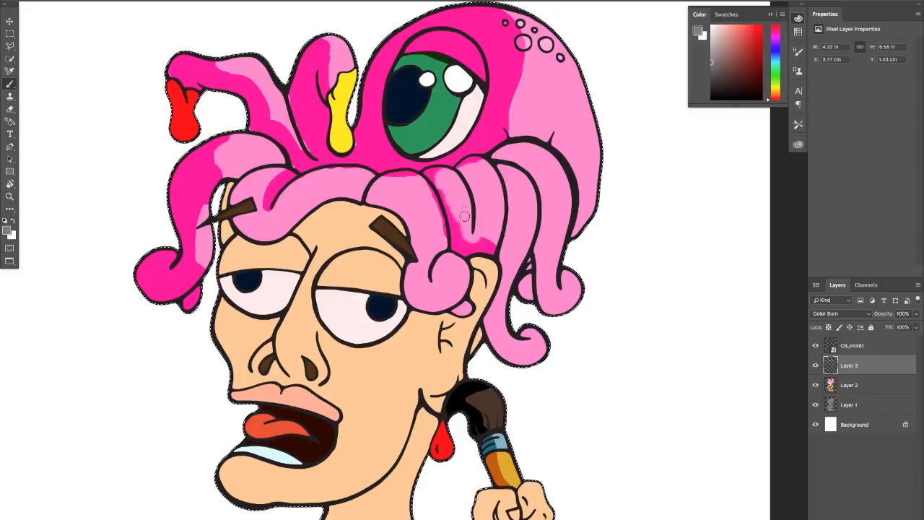
{"action": "key", "text": "bracketright"}
{"action": "key", "text": "bracketright"}
{"action": "key", "text": "bracketright"}
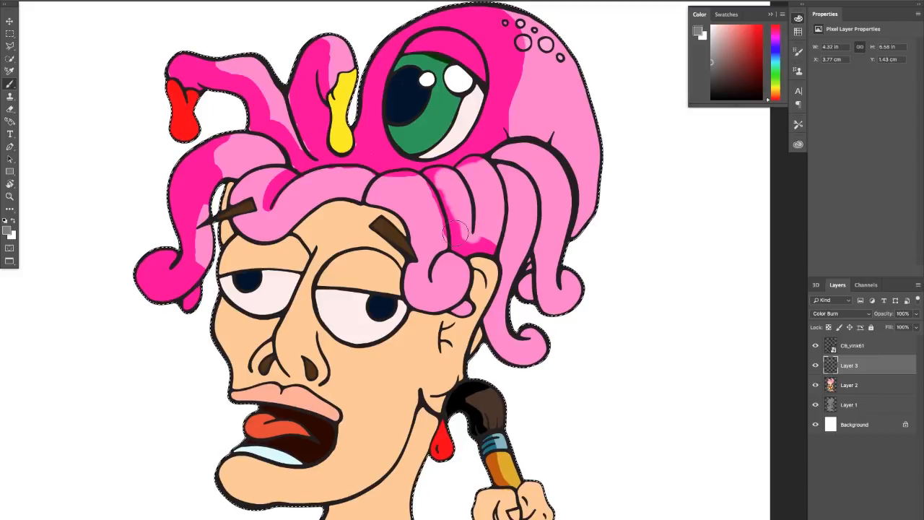
{"action": "mouse_move", "coordinate": [448, 174]}
{"action": "left_mouse_down"}
{"action": "mouse_move", "coordinate": [454, 231]}
{"action": "mouse_move", "coordinate": [463, 221]}
{"action": "left_mouse_up"}
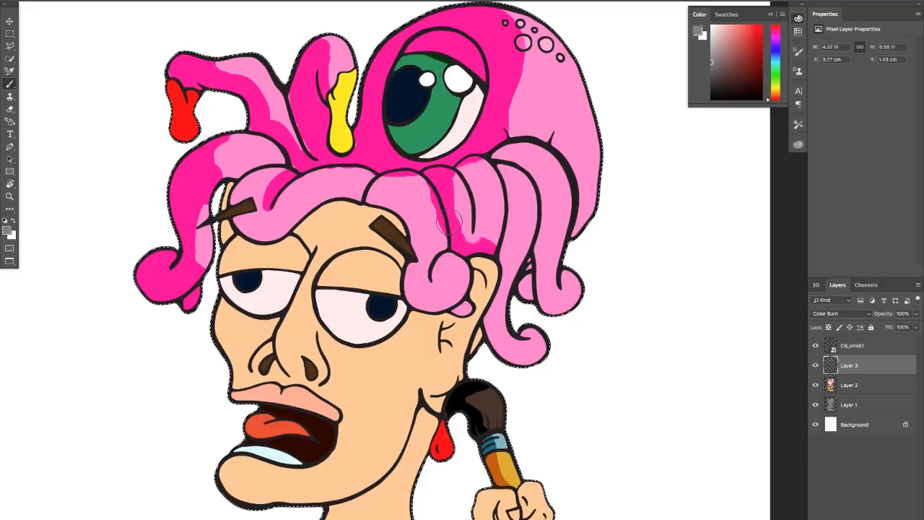
{"action": "mouse_move", "coordinate": [480, 166]}
{"action": "left_mouse_down"}
{"action": "mouse_move", "coordinate": [475, 226]}
{"action": "mouse_move", "coordinate": [482, 163]}
{"action": "left_mouse_up"}
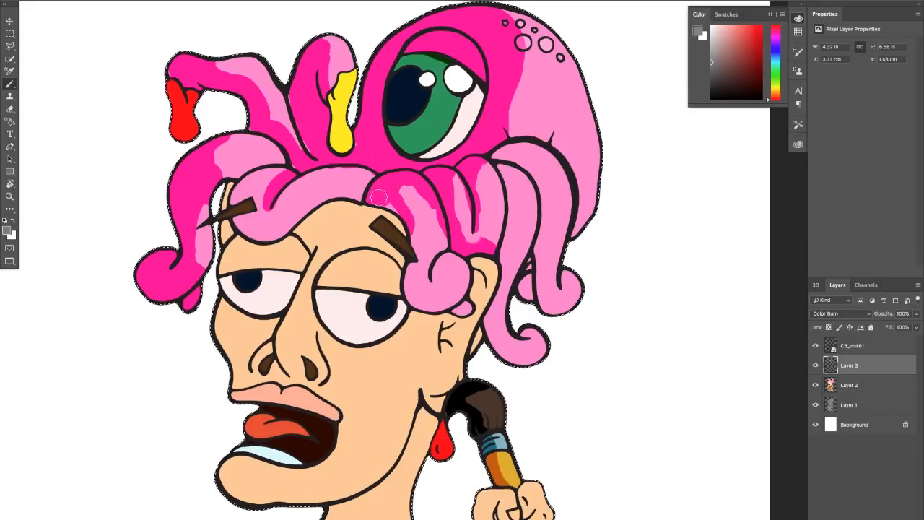
Step: Shade the curled tentacles around the painter's ear and the octopus's head along the fold behind the rear tentacle
{"action": "mouse_move", "coordinate": [440, 228]}
{"action": "left_mouse_down"}
{"action": "mouse_move", "coordinate": [417, 200]}
{"action": "mouse_move", "coordinate": [406, 210]}
{"action": "mouse_move", "coordinate": [421, 247]}
{"action": "left_mouse_up"}
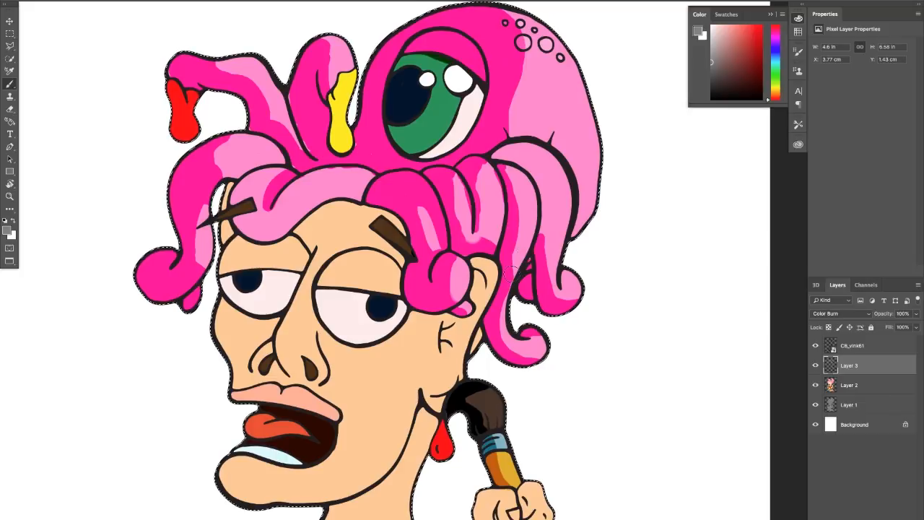
{"action": "scroll", "coordinate": [510, 213], "scroll_direction": "up", "scroll_amount": 3}
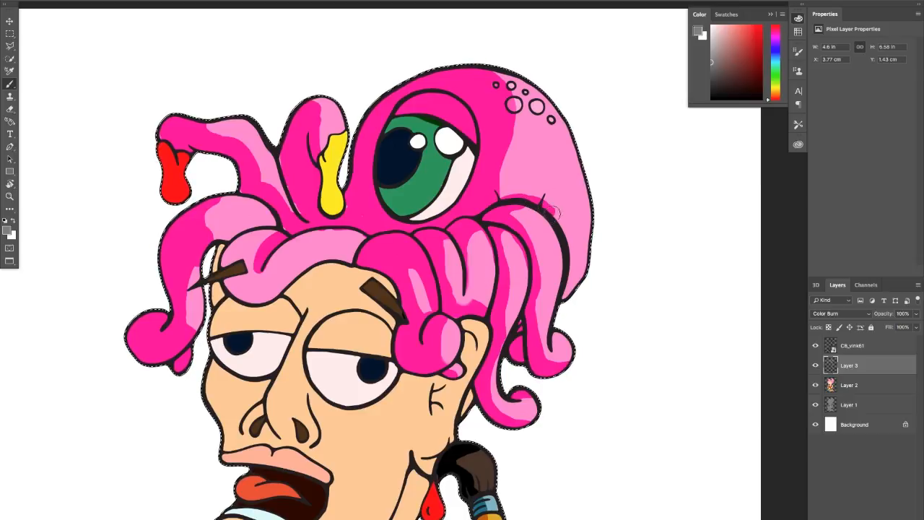
{"action": "left_click_drag", "start_coordinate": [565, 249], "coordinate": [574, 262]}
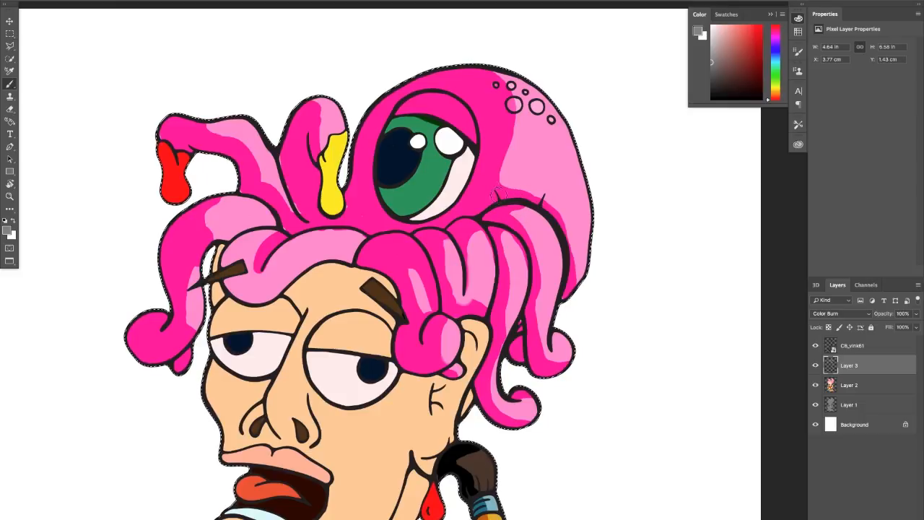
{"action": "scroll", "coordinate": [497, 192], "scroll_direction": "down", "scroll_amount": 5}
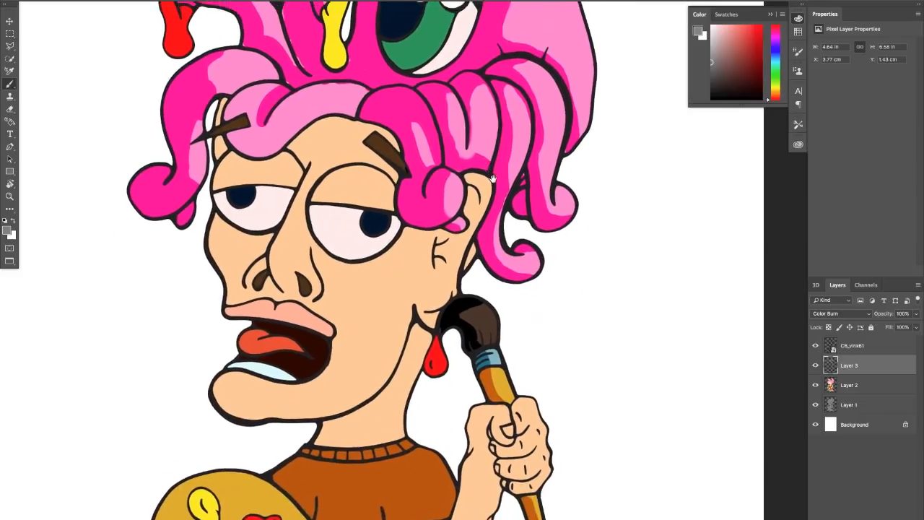
Step: Brush shadow onto the yellow paint drip, and onto the painter's forehead and upper eyelids beneath the tentacles
{"action": "left_click_drag", "start_coordinate": [493, 178], "coordinate": [497, 258]}
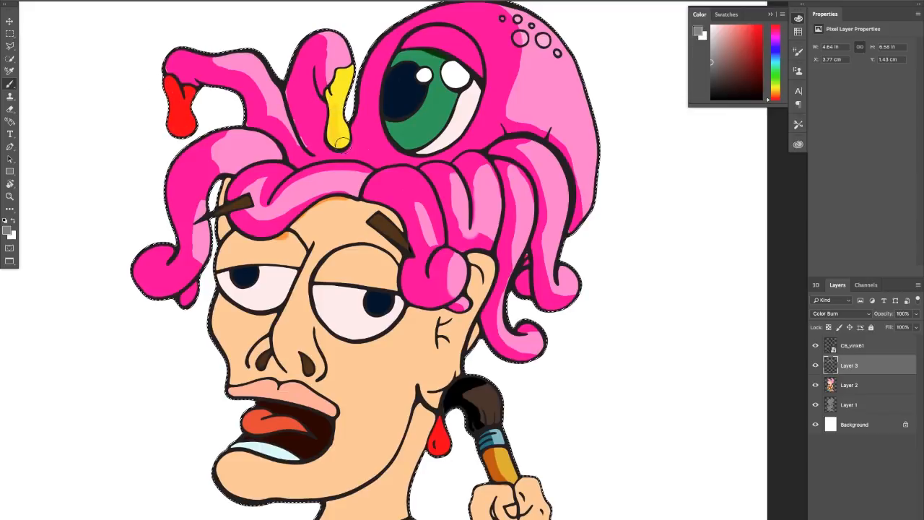
{"action": "mouse_move", "coordinate": [340, 71]}
{"action": "left_mouse_down"}
{"action": "mouse_move", "coordinate": [333, 110]}
{"action": "mouse_move", "coordinate": [342, 144]}
{"action": "left_mouse_up"}
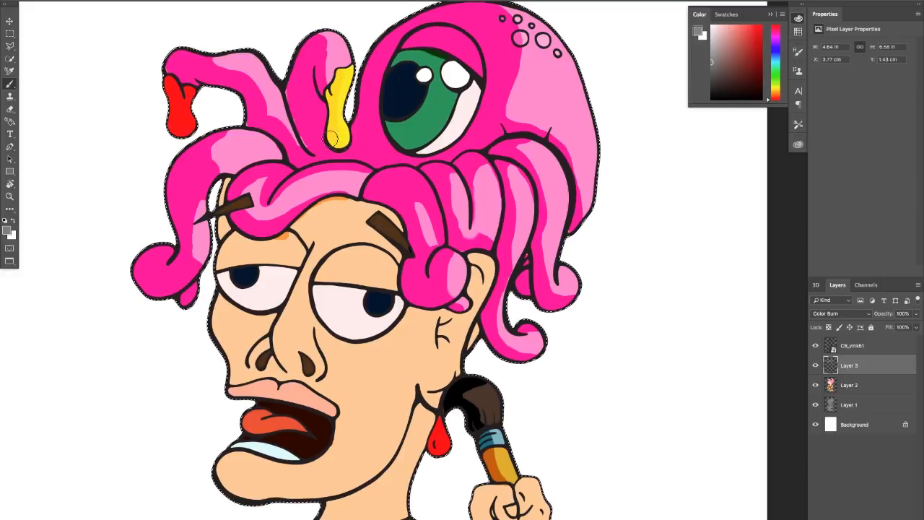
{"action": "scroll", "coordinate": [445, 253], "scroll_direction": "down", "scroll_amount": 3}
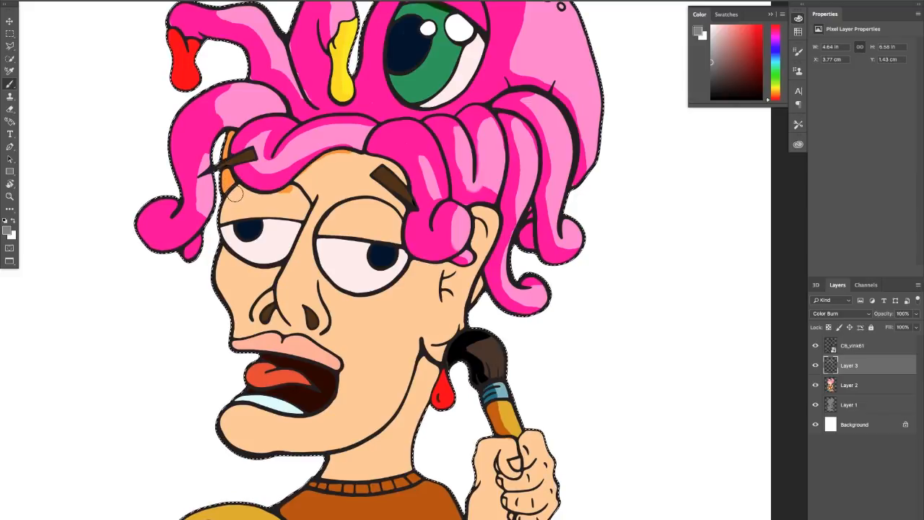
{"action": "mouse_move", "coordinate": [230, 201]}
{"action": "left_mouse_down"}
{"action": "mouse_move", "coordinate": [278, 202]}
{"action": "mouse_move", "coordinate": [297, 190]}
{"action": "mouse_move", "coordinate": [260, 192]}
{"action": "mouse_move", "coordinate": [288, 194]}
{"action": "mouse_move", "coordinate": [296, 185]}
{"action": "left_mouse_up"}
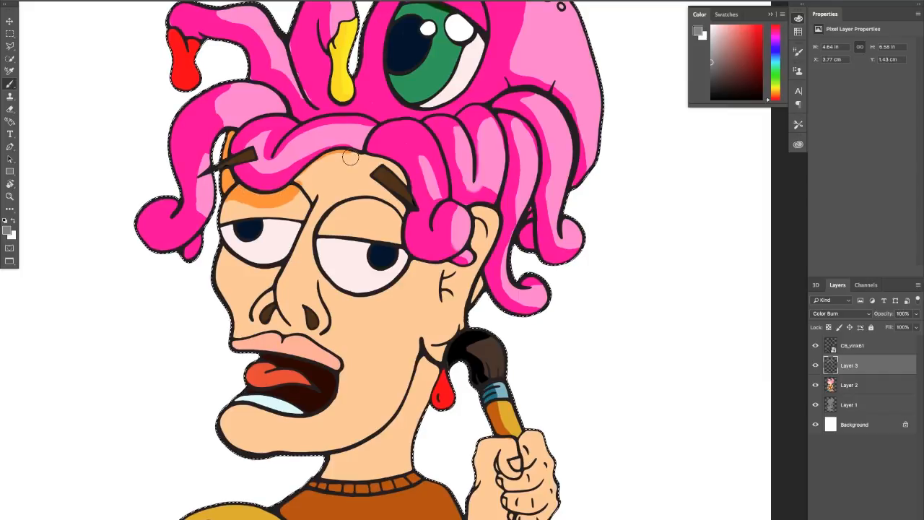
{"action": "left_click_drag", "start_coordinate": [351, 157], "coordinate": [305, 179]}
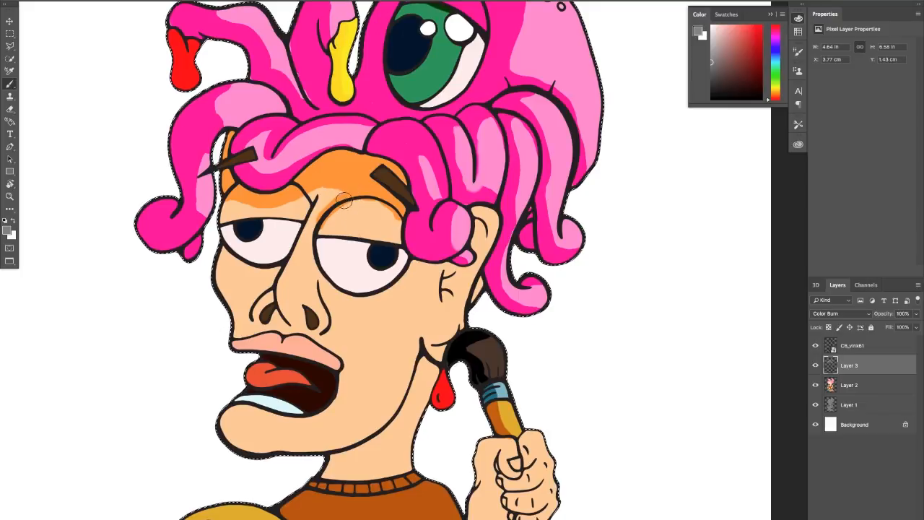
{"action": "mouse_move", "coordinate": [322, 200]}
{"action": "left_mouse_down"}
{"action": "mouse_move", "coordinate": [311, 164]}
{"action": "mouse_move", "coordinate": [323, 179]}
{"action": "mouse_move", "coordinate": [313, 193]}
{"action": "mouse_move", "coordinate": [344, 170]}
{"action": "mouse_move", "coordinate": [390, 180]}
{"action": "left_mouse_up"}
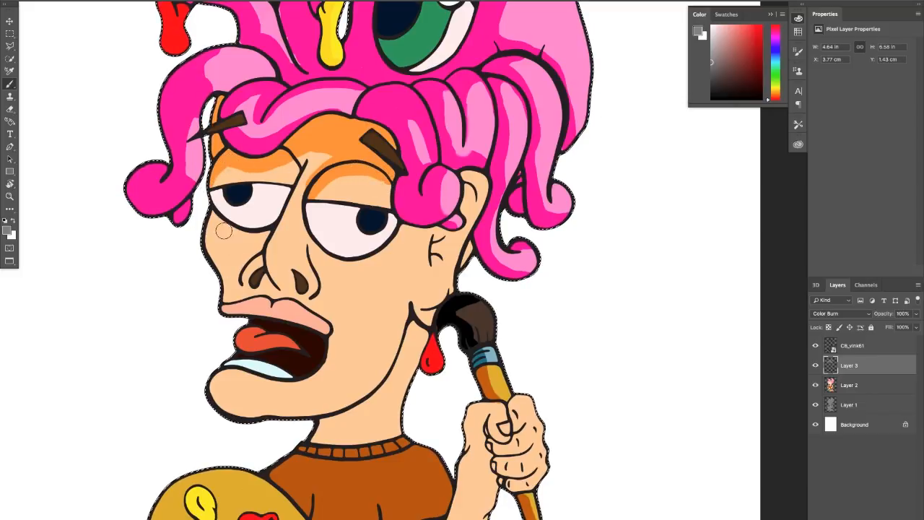
Step: Shade the painter's far cheek, the underside and side of the nose, and the area below the near eye
{"action": "left_click_drag", "start_coordinate": [266, 245], "coordinate": [237, 239]}
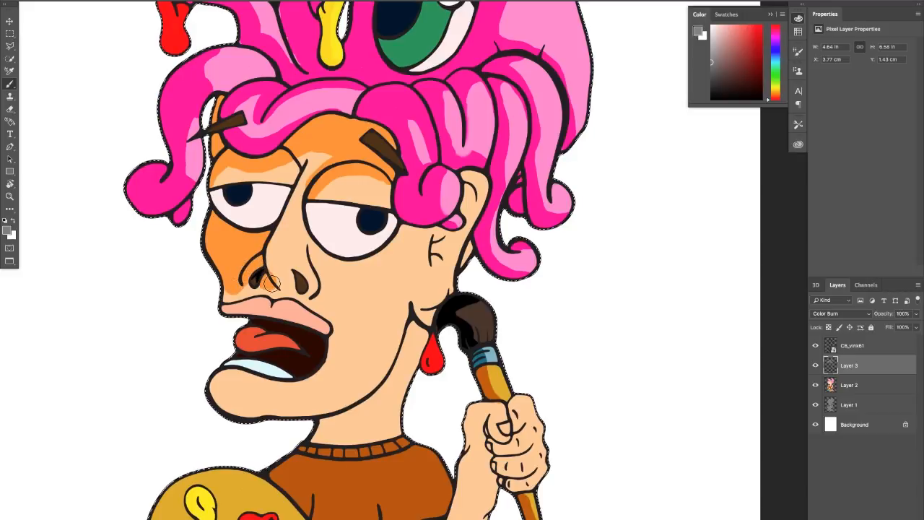
{"action": "mouse_move", "coordinate": [272, 283]}
{"action": "left_mouse_down"}
{"action": "mouse_move", "coordinate": [304, 284]}
{"action": "mouse_move", "coordinate": [285, 264]}
{"action": "mouse_move", "coordinate": [264, 260]}
{"action": "mouse_move", "coordinate": [295, 288]}
{"action": "mouse_move", "coordinate": [222, 295]}
{"action": "mouse_move", "coordinate": [256, 284]}
{"action": "mouse_move", "coordinate": [243, 293]}
{"action": "mouse_move", "coordinate": [293, 286]}
{"action": "mouse_move", "coordinate": [302, 292]}
{"action": "mouse_move", "coordinate": [281, 290]}
{"action": "mouse_move", "coordinate": [306, 297]}
{"action": "left_mouse_up"}
{"action": "mouse_move", "coordinate": [303, 233]}
{"action": "left_mouse_down"}
{"action": "mouse_move", "coordinate": [341, 266]}
{"action": "mouse_move", "coordinate": [376, 259]}
{"action": "mouse_move", "coordinate": [339, 266]}
{"action": "mouse_move", "coordinate": [315, 253]}
{"action": "mouse_move", "coordinate": [325, 280]}
{"action": "mouse_move", "coordinate": [386, 251]}
{"action": "mouse_move", "coordinate": [312, 303]}
{"action": "mouse_move", "coordinate": [335, 297]}
{"action": "left_mouse_up"}
{"action": "scroll", "coordinate": [334, 297], "scroll_direction": "down", "scroll_amount": 1}
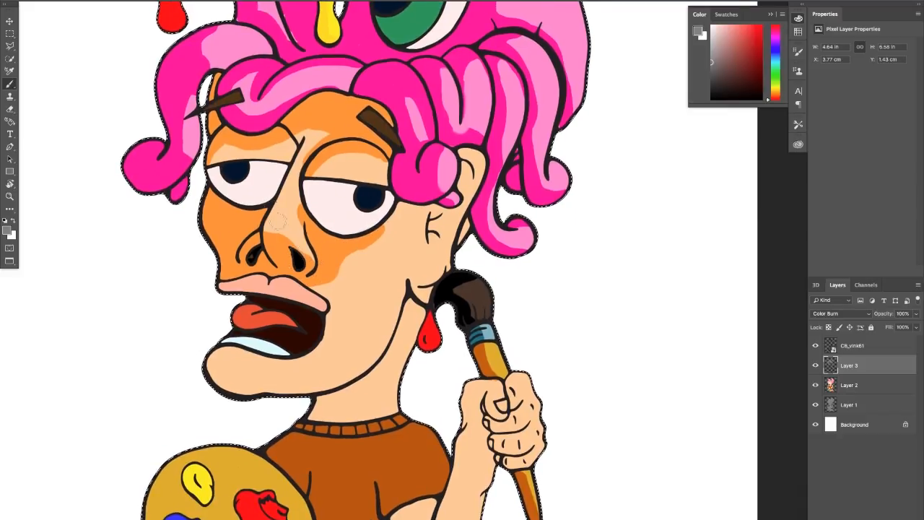
{"action": "mouse_move", "coordinate": [266, 235]}
{"action": "left_mouse_down"}
{"action": "mouse_move", "coordinate": [300, 154]}
{"action": "mouse_move", "coordinate": [270, 231]}
{"action": "left_mouse_up"}
{"action": "left_click_drag", "start_coordinate": [320, 275], "coordinate": [315, 240]}
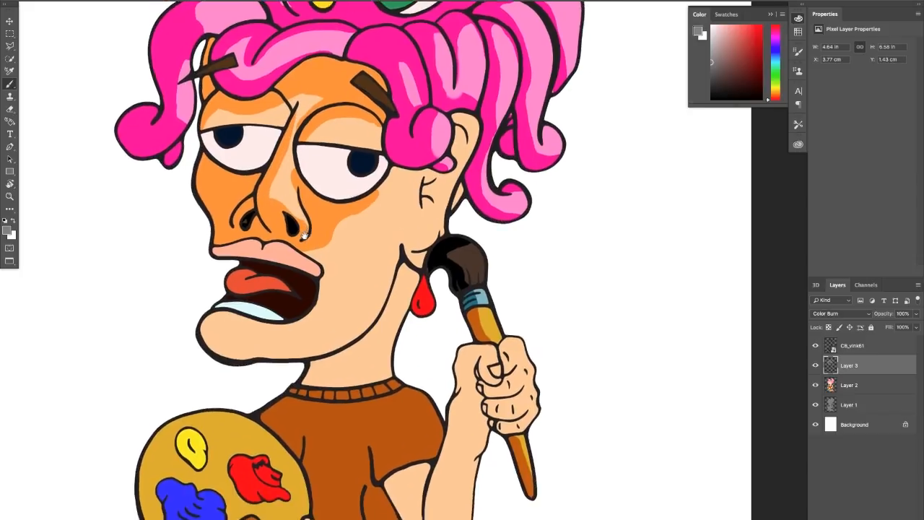
Step: Extend the face shadow around the mouth and chin, and shade the neck along the jawline
{"action": "mouse_move", "coordinate": [365, 258]}
{"action": "left_mouse_down"}
{"action": "mouse_move", "coordinate": [334, 265]}
{"action": "mouse_move", "coordinate": [354, 248]}
{"action": "mouse_move", "coordinate": [326, 249]}
{"action": "mouse_move", "coordinate": [335, 258]}
{"action": "mouse_move", "coordinate": [355, 229]}
{"action": "mouse_move", "coordinate": [342, 262]}
{"action": "mouse_move", "coordinate": [352, 286]}
{"action": "mouse_move", "coordinate": [329, 308]}
{"action": "mouse_move", "coordinate": [350, 293]}
{"action": "mouse_move", "coordinate": [347, 250]}
{"action": "mouse_move", "coordinate": [344, 276]}
{"action": "mouse_move", "coordinate": [331, 250]}
{"action": "mouse_move", "coordinate": [340, 276]}
{"action": "left_mouse_up"}
{"action": "left_click", "coordinate": [334, 264]}
{"action": "key", "text": "b"}
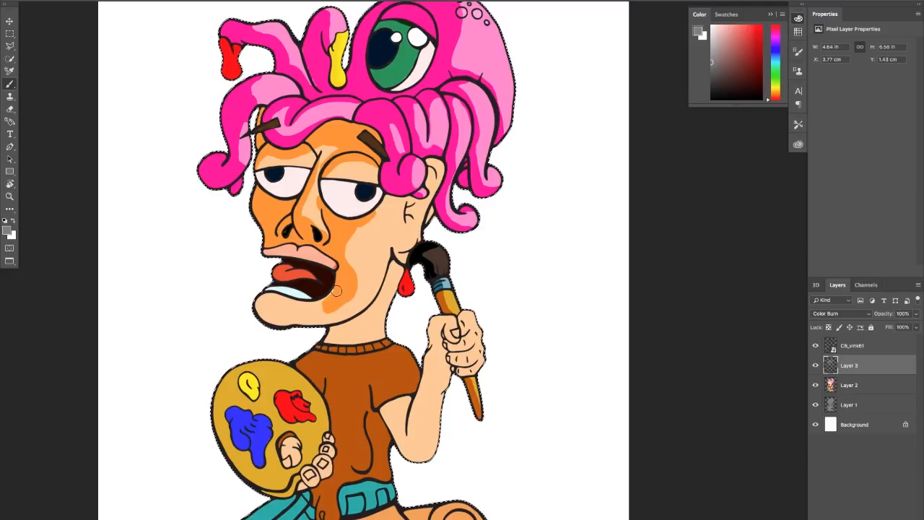
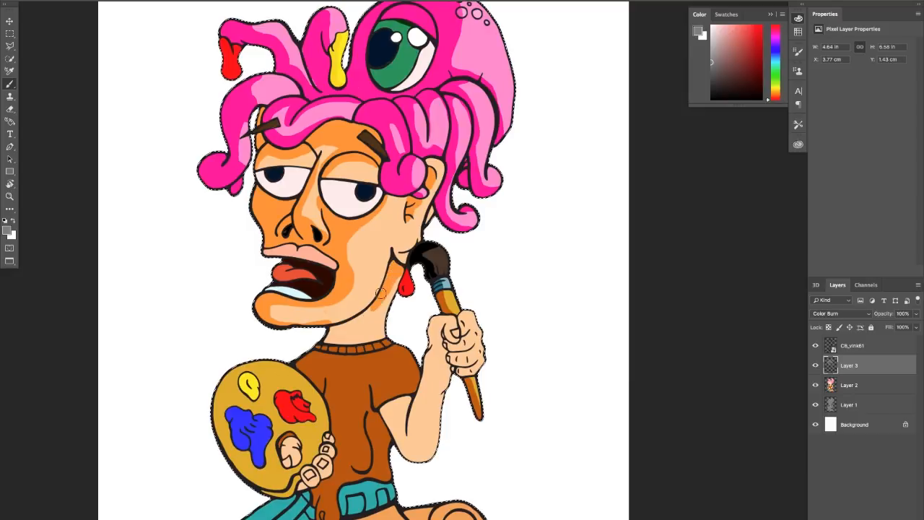
{"action": "mouse_move", "coordinate": [381, 293]}
{"action": "left_mouse_down"}
{"action": "mouse_move", "coordinate": [396, 276]}
{"action": "mouse_move", "coordinate": [368, 312]}
{"action": "mouse_move", "coordinate": [340, 328]}
{"action": "mouse_move", "coordinate": [371, 310]}
{"action": "mouse_move", "coordinate": [333, 337]}
{"action": "left_mouse_up"}
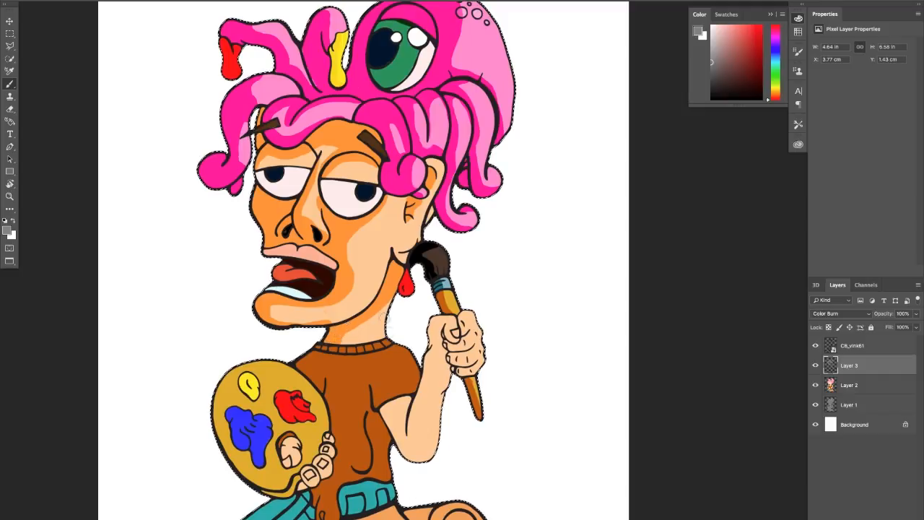
Step: Shade the fingers and wrist of the hand gripping the paintbrush, leaving light highlights on the knuckles
{"action": "left_click_drag", "start_coordinate": [416, 307], "coordinate": [430, 216]}
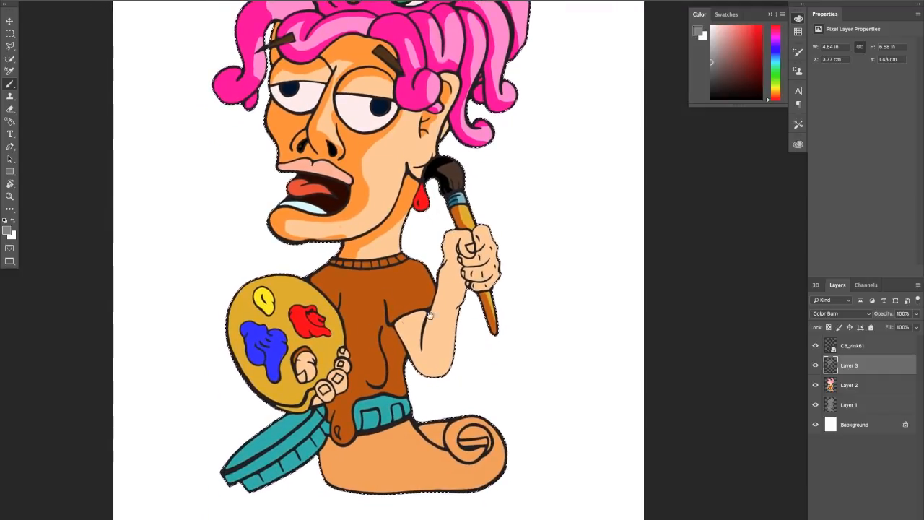
{"action": "mouse_move", "coordinate": [291, 232]}
{"action": "left_mouse_down"}
{"action": "mouse_move", "coordinate": [300, 238]}
{"action": "mouse_move", "coordinate": [317, 230]}
{"action": "mouse_move", "coordinate": [303, 225]}
{"action": "mouse_move", "coordinate": [344, 215]}
{"action": "left_mouse_up"}
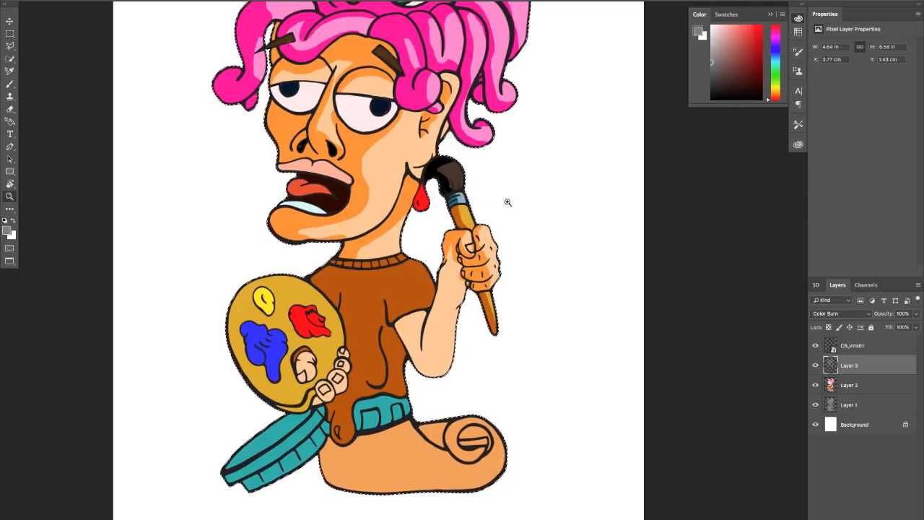
{"action": "scroll", "coordinate": [516, 206], "scroll_direction": "up", "scroll_amount": 2}
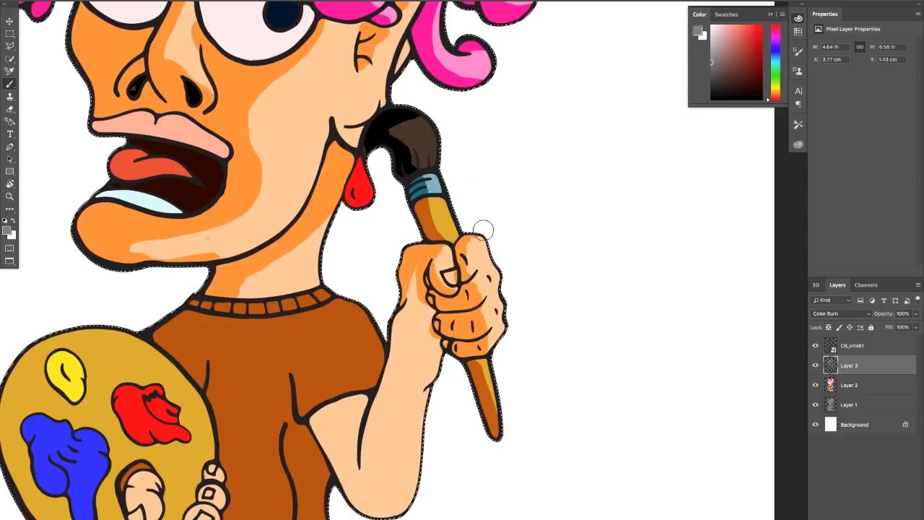
{"action": "scroll", "coordinate": [480, 230], "scroll_direction": "down", "scroll_amount": 3}
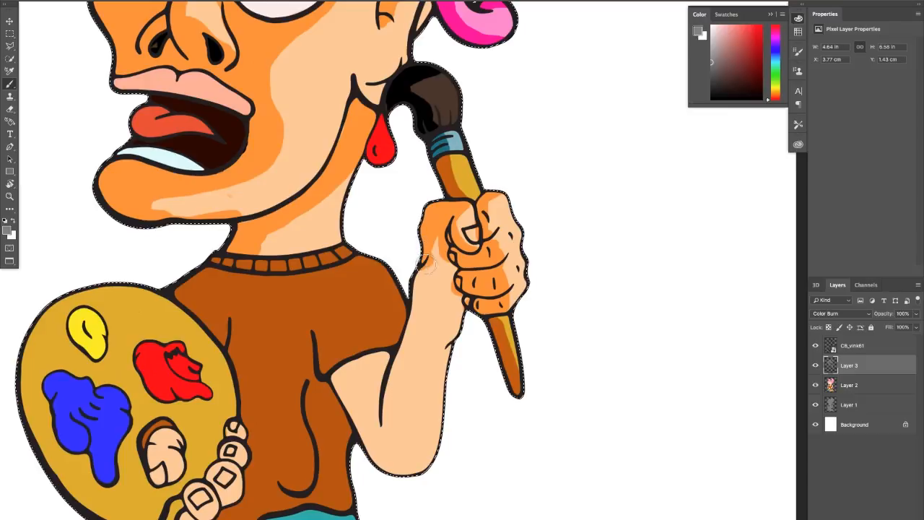
{"action": "mouse_move", "coordinate": [426, 263]}
{"action": "left_mouse_down"}
{"action": "mouse_move", "coordinate": [452, 318]}
{"action": "mouse_move", "coordinate": [433, 269]}
{"action": "left_mouse_up"}
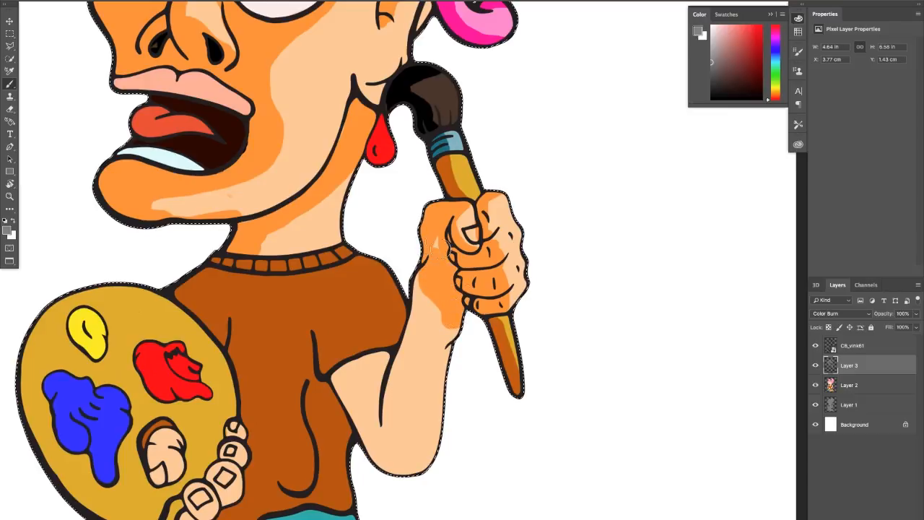
{"action": "scroll", "coordinate": [440, 269], "scroll_direction": "down", "scroll_amount": 3}
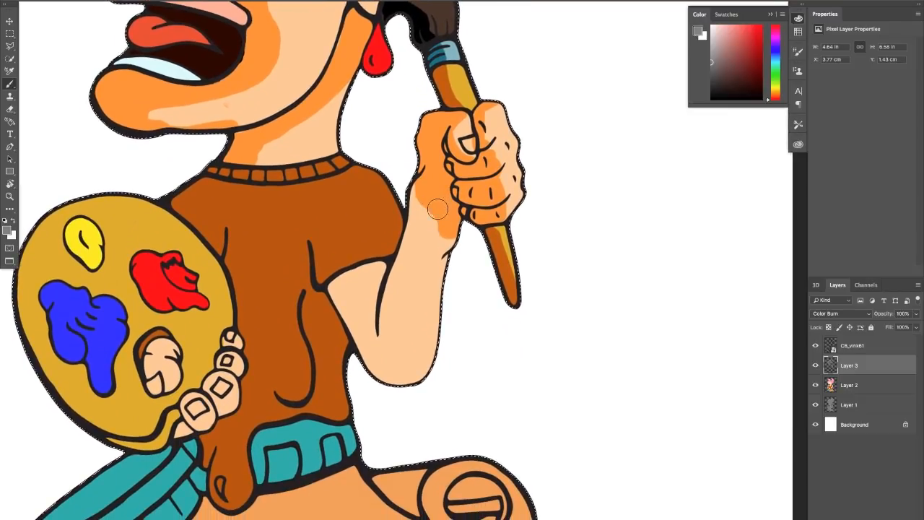
Step: Brush shadow along the inner forearm, upper arm and elbow of the raised arm, leaving a light strip on its outer edge
{"action": "mouse_move", "coordinate": [410, 246]}
{"action": "left_mouse_down"}
{"action": "mouse_move", "coordinate": [380, 334]}
{"action": "mouse_move", "coordinate": [401, 267]}
{"action": "left_mouse_up"}
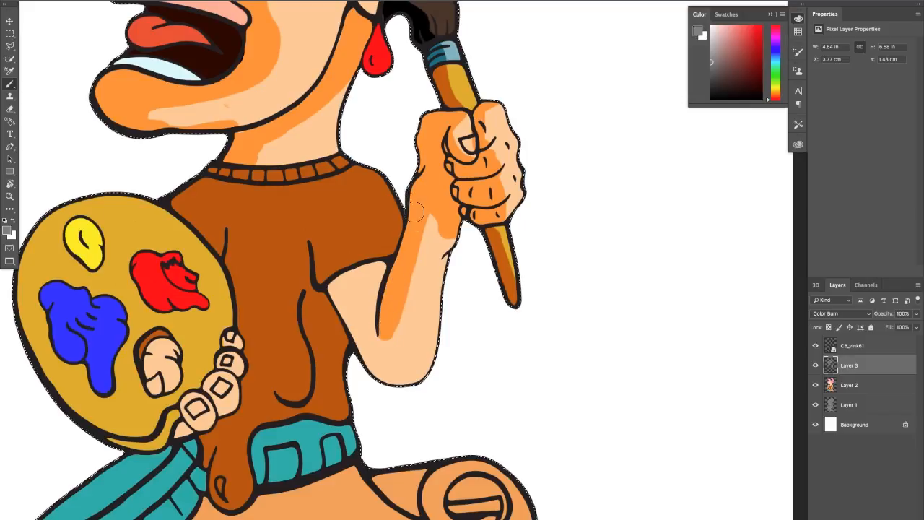
{"action": "scroll", "coordinate": [415, 210], "scroll_direction": "down", "scroll_amount": 1}
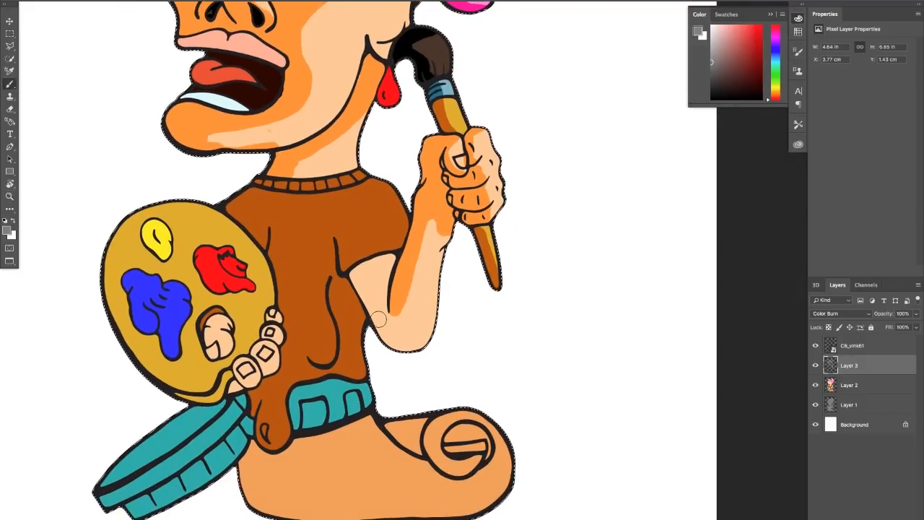
{"action": "mouse_move", "coordinate": [386, 256]}
{"action": "left_mouse_down"}
{"action": "mouse_move", "coordinate": [387, 299]}
{"action": "mouse_move", "coordinate": [381, 263]}
{"action": "mouse_move", "coordinate": [359, 276]}
{"action": "mouse_move", "coordinate": [375, 317]}
{"action": "mouse_move", "coordinate": [373, 287]}
{"action": "mouse_move", "coordinate": [396, 315]}
{"action": "mouse_move", "coordinate": [392, 337]}
{"action": "left_mouse_up"}
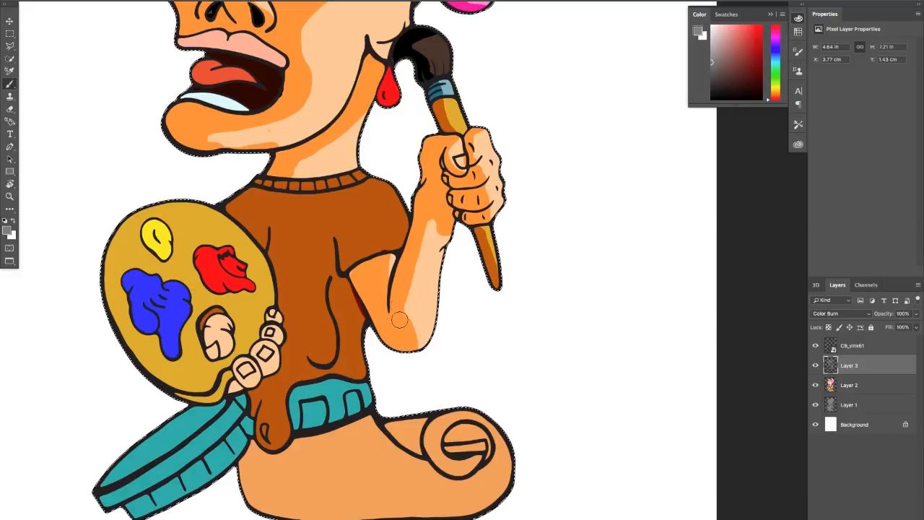
{"action": "mouse_move", "coordinate": [415, 349]}
{"action": "left_mouse_down"}
{"action": "mouse_move", "coordinate": [409, 290]}
{"action": "mouse_move", "coordinate": [407, 335]}
{"action": "left_mouse_up"}
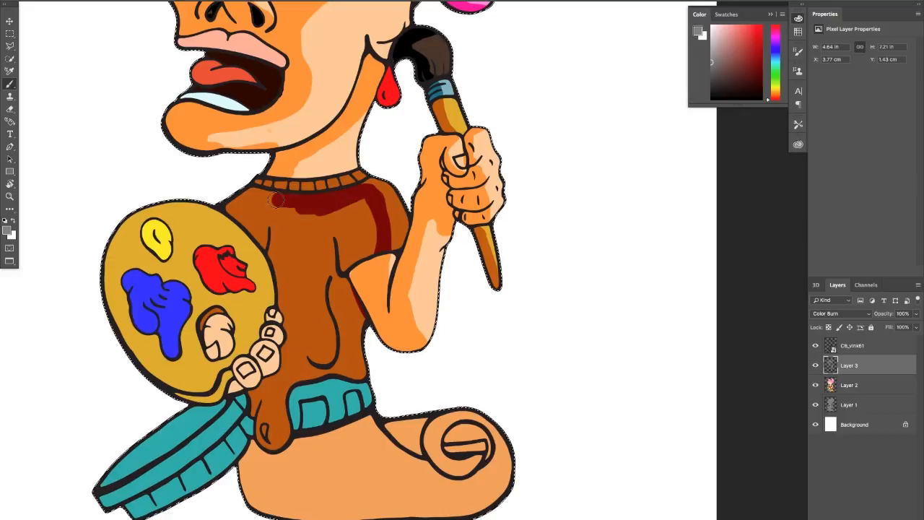
Step: Fill the brown shirt and its hanging drip with shadow, leaving lighter areas on the shoulder, side and hem
{"action": "mouse_move", "coordinate": [250, 205]}
{"action": "left_mouse_down"}
{"action": "mouse_move", "coordinate": [314, 212]}
{"action": "mouse_move", "coordinate": [365, 204]}
{"action": "mouse_move", "coordinate": [379, 253]}
{"action": "mouse_move", "coordinate": [376, 229]}
{"action": "mouse_move", "coordinate": [378, 248]}
{"action": "mouse_move", "coordinate": [355, 273]}
{"action": "mouse_move", "coordinate": [374, 252]}
{"action": "mouse_move", "coordinate": [371, 225]}
{"action": "mouse_move", "coordinate": [360, 264]}
{"action": "mouse_move", "coordinate": [349, 262]}
{"action": "mouse_move", "coordinate": [344, 235]}
{"action": "mouse_move", "coordinate": [349, 247]}
{"action": "mouse_move", "coordinate": [355, 241]}
{"action": "mouse_move", "coordinate": [333, 226]}
{"action": "mouse_move", "coordinate": [339, 245]}
{"action": "mouse_move", "coordinate": [323, 288]}
{"action": "mouse_move", "coordinate": [330, 334]}
{"action": "mouse_move", "coordinate": [315, 356]}
{"action": "mouse_move", "coordinate": [332, 339]}
{"action": "mouse_move", "coordinate": [315, 358]}
{"action": "mouse_move", "coordinate": [299, 346]}
{"action": "mouse_move", "coordinate": [286, 273]}
{"action": "mouse_move", "coordinate": [292, 286]}
{"action": "mouse_move", "coordinate": [302, 254]}
{"action": "mouse_move", "coordinate": [280, 256]}
{"action": "mouse_move", "coordinate": [262, 222]}
{"action": "mouse_move", "coordinate": [243, 218]}
{"action": "mouse_move", "coordinate": [255, 226]}
{"action": "mouse_move", "coordinate": [252, 214]}
{"action": "mouse_move", "coordinate": [268, 245]}
{"action": "mouse_move", "coordinate": [272, 208]}
{"action": "mouse_move", "coordinate": [277, 218]}
{"action": "mouse_move", "coordinate": [287, 304]}
{"action": "mouse_move", "coordinate": [290, 223]}
{"action": "mouse_move", "coordinate": [305, 224]}
{"action": "mouse_move", "coordinate": [291, 219]}
{"action": "mouse_move", "coordinate": [300, 257]}
{"action": "mouse_move", "coordinate": [328, 228]}
{"action": "mouse_move", "coordinate": [306, 331]}
{"action": "mouse_move", "coordinate": [283, 305]}
{"action": "mouse_move", "coordinate": [316, 221]}
{"action": "mouse_move", "coordinate": [308, 264]}
{"action": "mouse_move", "coordinate": [337, 265]}
{"action": "mouse_move", "coordinate": [311, 272]}
{"action": "mouse_move", "coordinate": [310, 289]}
{"action": "mouse_move", "coordinate": [278, 327]}
{"action": "mouse_move", "coordinate": [318, 259]}
{"action": "left_mouse_up"}
{"action": "key", "text": "super+z"}
{"action": "key", "text": "z"}
{"action": "key", "text": "b"}
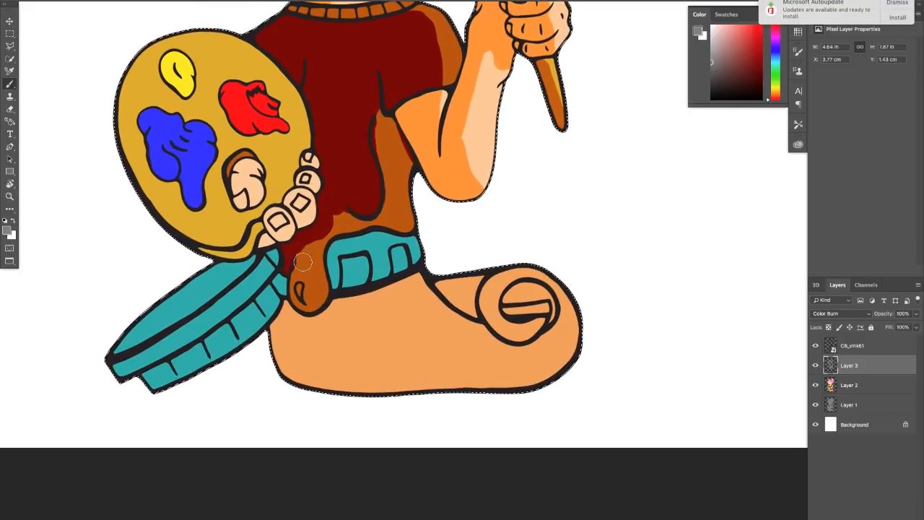
{"action": "left_click_drag", "start_coordinate": [297, 289], "coordinate": [300, 258]}
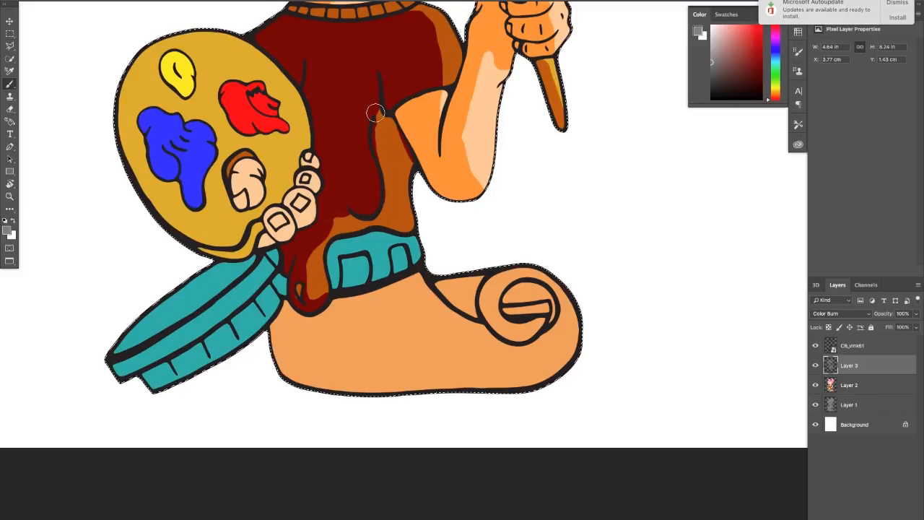
{"action": "left_click_drag", "start_coordinate": [376, 113], "coordinate": [373, 149]}
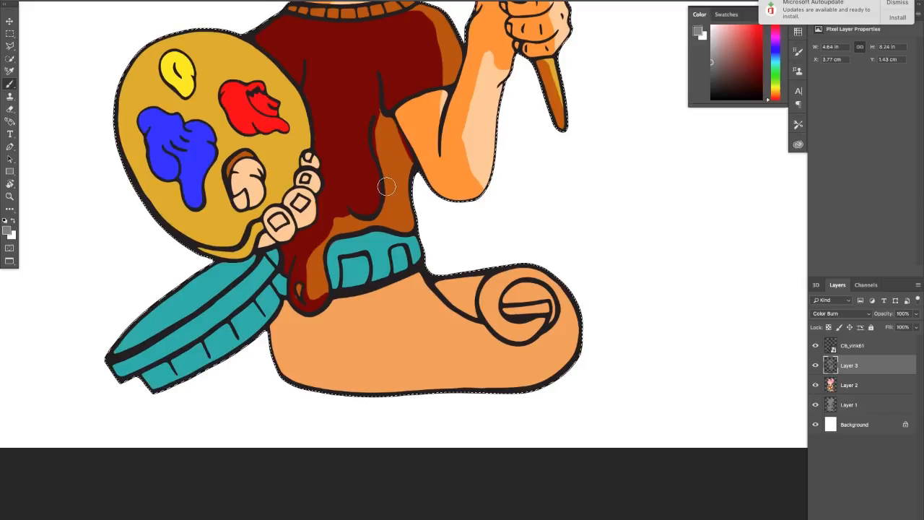
Step: Shade the inside and lower end of the teal waistband below the palette, plus its edge beside the shirt drip
{"action": "scroll", "coordinate": [387, 186], "scroll_direction": "down", "scroll_amount": 5}
{"action": "scroll", "coordinate": [387, 187], "scroll_direction": "left", "scroll_amount": 5}
{"action": "mouse_move", "coordinate": [283, 198]}
{"action": "left_mouse_down"}
{"action": "mouse_move", "coordinate": [213, 257]}
{"action": "mouse_move", "coordinate": [306, 191]}
{"action": "mouse_move", "coordinate": [306, 177]}
{"action": "mouse_move", "coordinate": [332, 172]}
{"action": "left_mouse_up"}
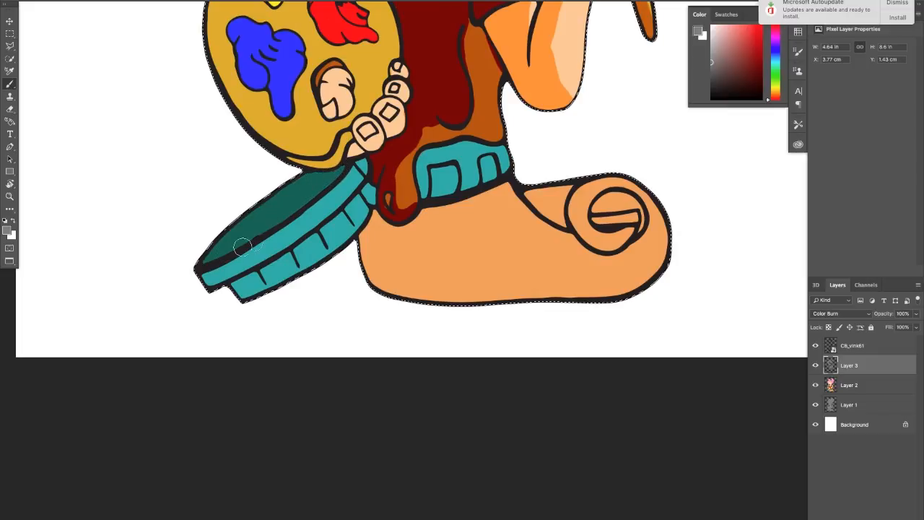
{"action": "mouse_move", "coordinate": [261, 240]}
{"action": "left_mouse_down"}
{"action": "mouse_move", "coordinate": [285, 257]}
{"action": "mouse_move", "coordinate": [267, 265]}
{"action": "mouse_move", "coordinate": [297, 261]}
{"action": "mouse_move", "coordinate": [301, 270]}
{"action": "mouse_move", "coordinate": [291, 262]}
{"action": "mouse_move", "coordinate": [249, 295]}
{"action": "mouse_move", "coordinate": [232, 296]}
{"action": "mouse_move", "coordinate": [237, 283]}
{"action": "mouse_move", "coordinate": [227, 274]}
{"action": "mouse_move", "coordinate": [258, 247]}
{"action": "left_mouse_up"}
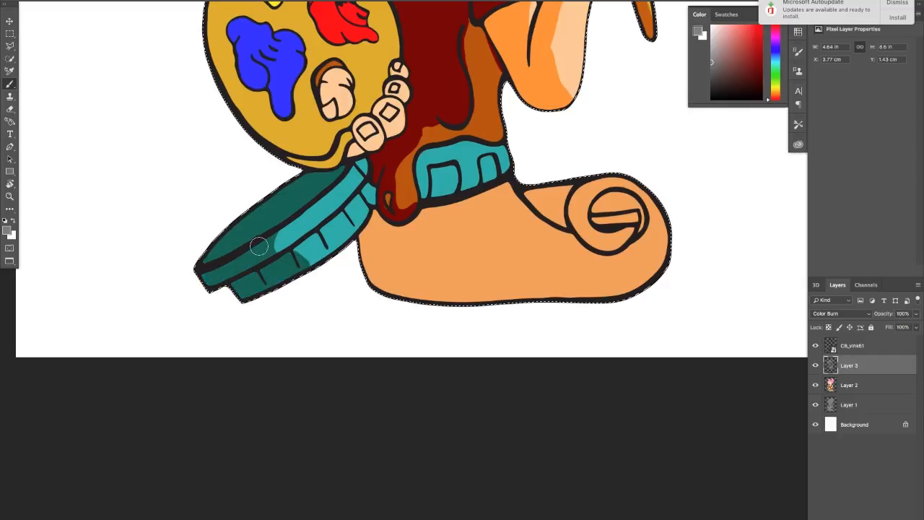
{"action": "left_click_drag", "start_coordinate": [371, 197], "coordinate": [370, 186]}
Step: Shade the front and underside of the orange curled lower body, including the recesses behind and inside the curl
{"action": "mouse_move", "coordinate": [445, 210]}
{"action": "left_mouse_down"}
{"action": "mouse_move", "coordinate": [444, 272]}
{"action": "mouse_move", "coordinate": [509, 294]}
{"action": "mouse_move", "coordinate": [629, 302]}
{"action": "left_mouse_up"}
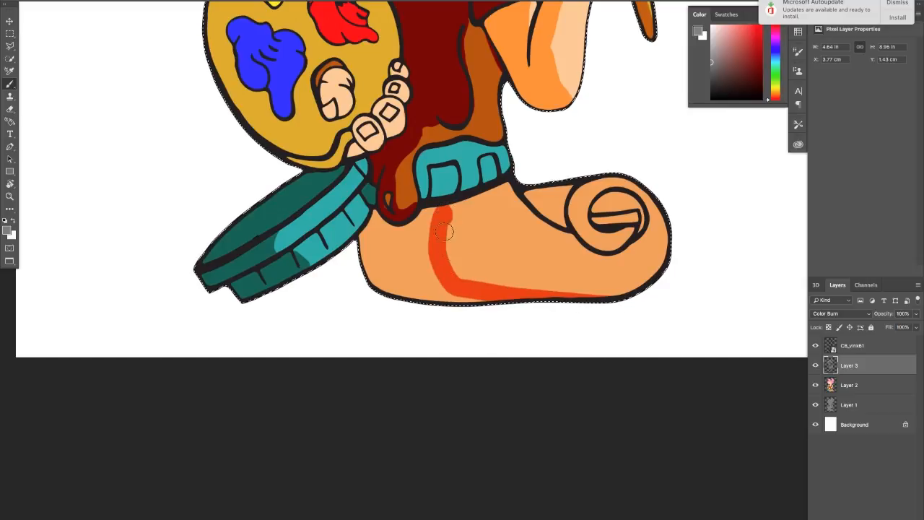
{"action": "mouse_move", "coordinate": [445, 231]}
{"action": "left_mouse_down"}
{"action": "mouse_move", "coordinate": [545, 290]}
{"action": "mouse_move", "coordinate": [634, 304]}
{"action": "left_mouse_up"}
{"action": "mouse_move", "coordinate": [462, 274]}
{"action": "left_mouse_down"}
{"action": "mouse_move", "coordinate": [462, 252]}
{"action": "mouse_move", "coordinate": [434, 219]}
{"action": "mouse_move", "coordinate": [419, 215]}
{"action": "mouse_move", "coordinate": [386, 237]}
{"action": "mouse_move", "coordinate": [376, 216]}
{"action": "mouse_move", "coordinate": [371, 233]}
{"action": "mouse_move", "coordinate": [383, 266]}
{"action": "mouse_move", "coordinate": [361, 279]}
{"action": "mouse_move", "coordinate": [429, 228]}
{"action": "left_mouse_up"}
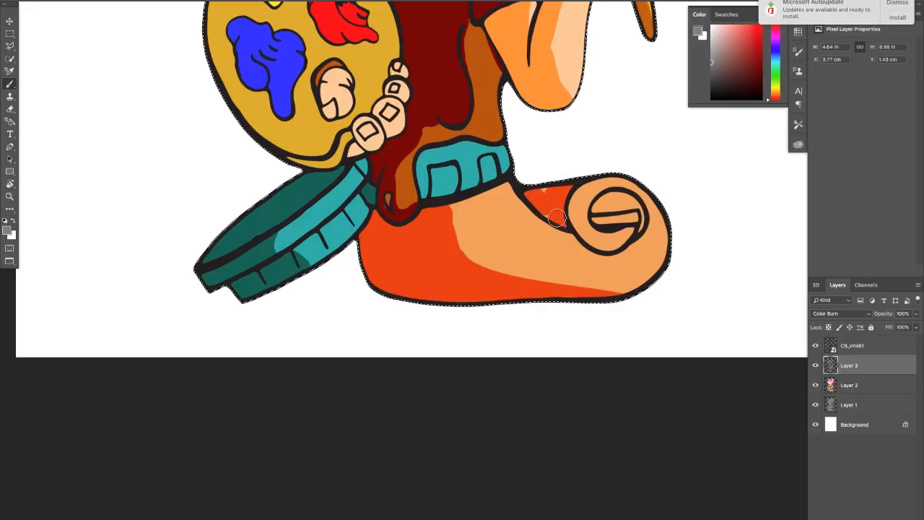
{"action": "mouse_move", "coordinate": [602, 206]}
{"action": "left_mouse_down"}
{"action": "mouse_move", "coordinate": [614, 219]}
{"action": "mouse_move", "coordinate": [626, 202]}
{"action": "left_mouse_up"}
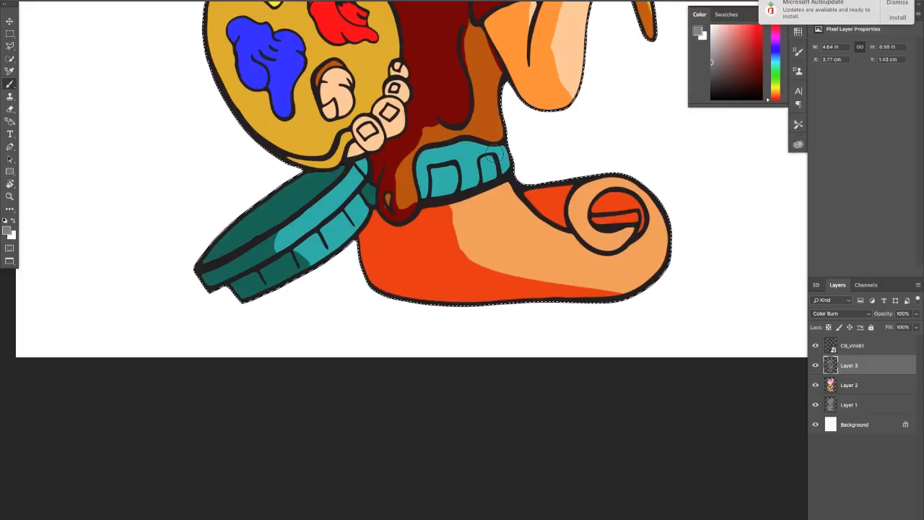
Step: Shade the palette's lower rim and thumb hole, plus parts of the yellow and blue paint blobs
{"action": "scroll", "coordinate": [528, 218], "scroll_direction": "up", "scroll_amount": 10}
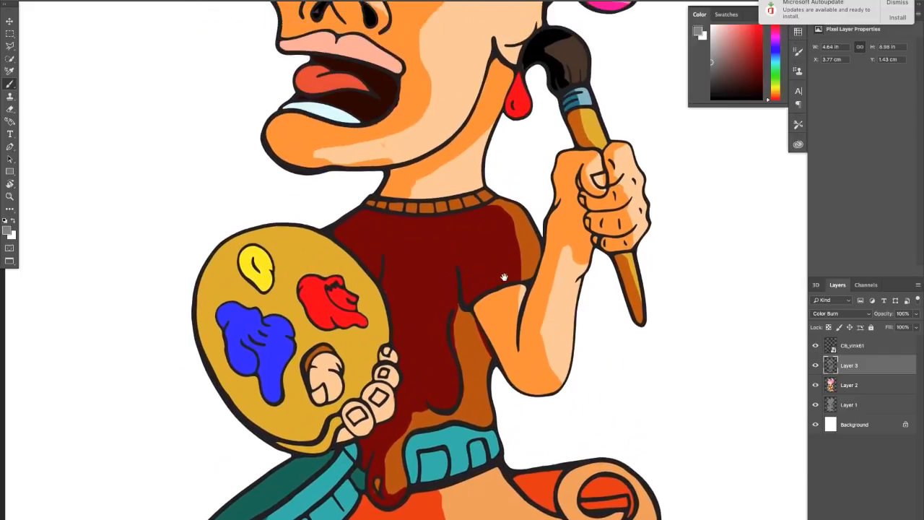
{"action": "left_click_drag", "start_coordinate": [504, 277], "coordinate": [568, 215]}
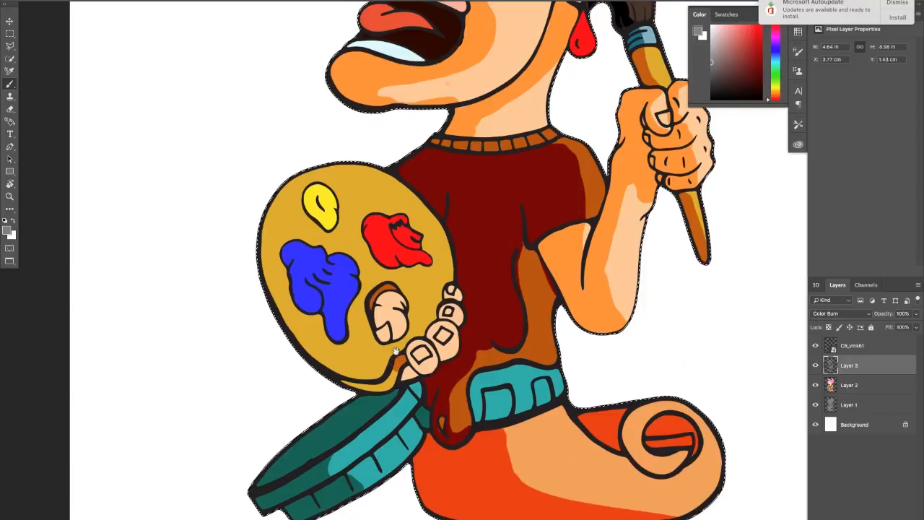
{"action": "left_click_drag", "start_coordinate": [393, 366], "coordinate": [426, 305]}
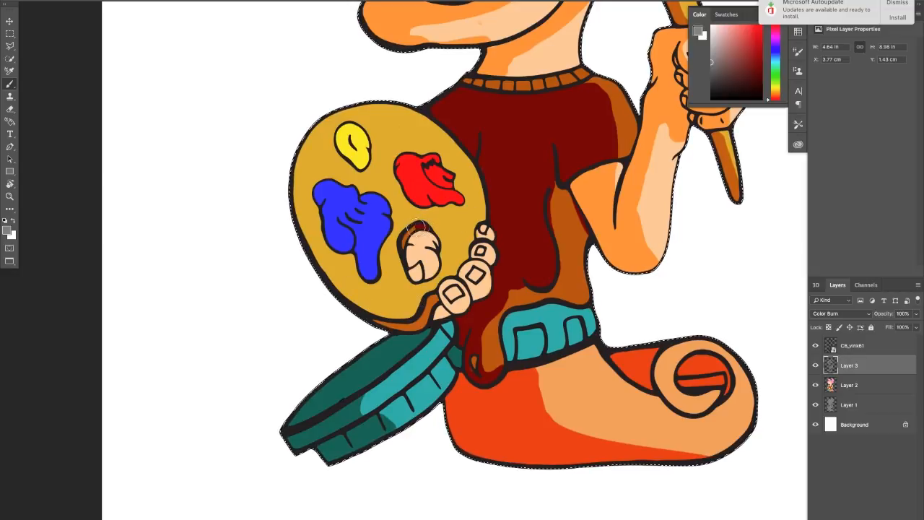
{"action": "left_click_drag", "start_coordinate": [417, 231], "coordinate": [403, 256]}
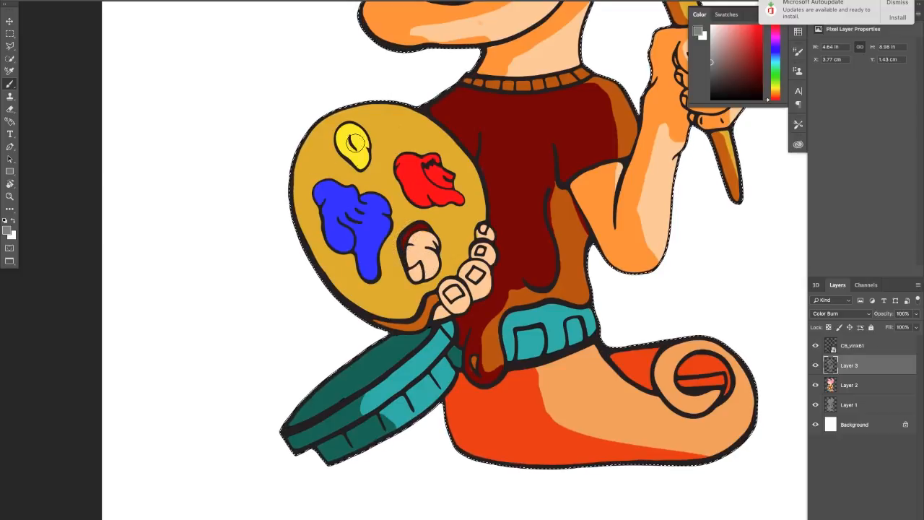
{"action": "left_click_drag", "start_coordinate": [342, 132], "coordinate": [350, 145]}
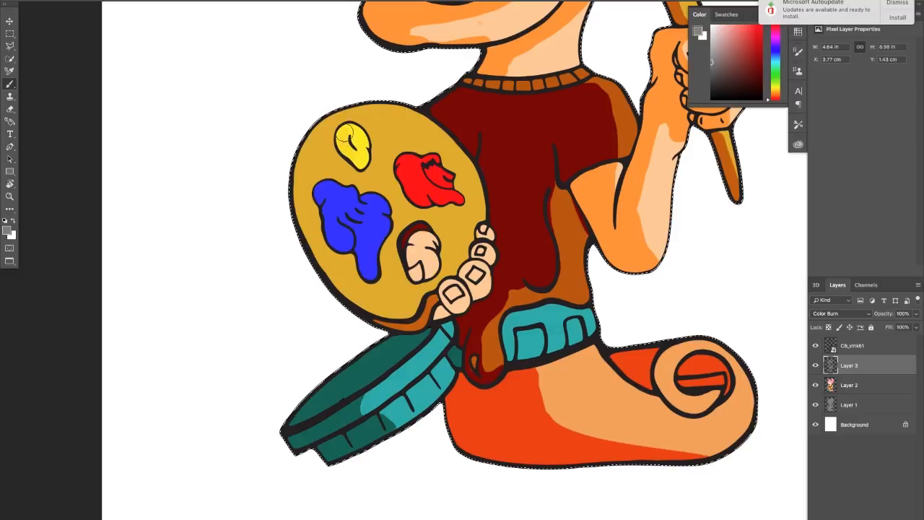
{"action": "mouse_move", "coordinate": [331, 202]}
{"action": "left_mouse_down"}
{"action": "mouse_move", "coordinate": [339, 239]}
{"action": "mouse_move", "coordinate": [343, 226]}
{"action": "mouse_move", "coordinate": [357, 226]}
{"action": "mouse_move", "coordinate": [371, 257]}
{"action": "left_mouse_up"}
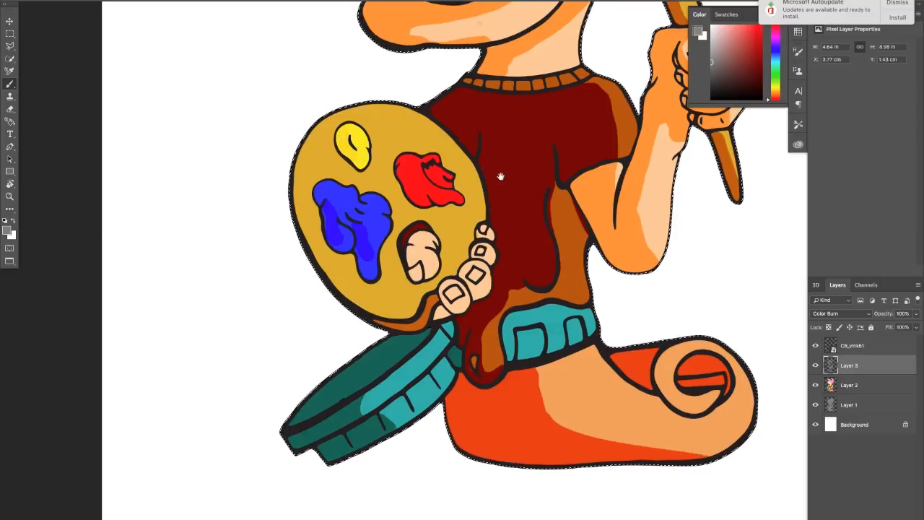
Step: Add a new empty layer and place it directly above Background, beneath Layer 1
{"action": "left_click_drag", "start_coordinate": [501, 176], "coordinate": [390, 278]}
{"action": "left_click_drag", "start_coordinate": [452, 156], "coordinate": [418, 318]}
{"action": "mouse_move", "coordinate": [452, 221]}
{"action": "left_mouse_down"}
{"action": "mouse_move", "coordinate": [393, 220]}
{"action": "mouse_move", "coordinate": [437, 204]}
{"action": "left_mouse_up"}
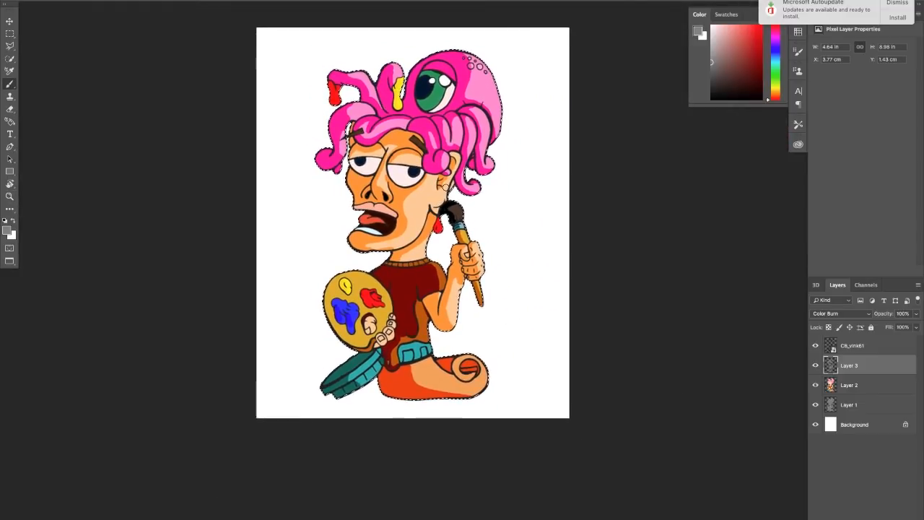
{"action": "left_click", "coordinate": [899, 516]}
{"action": "left_click_drag", "start_coordinate": [858, 371], "coordinate": [865, 433]}
Step: Lower the opacity of the Layer 3 shadows to 59%
{"action": "left_click", "coordinate": [852, 365]}
{"action": "left_click", "coordinate": [915, 315]}
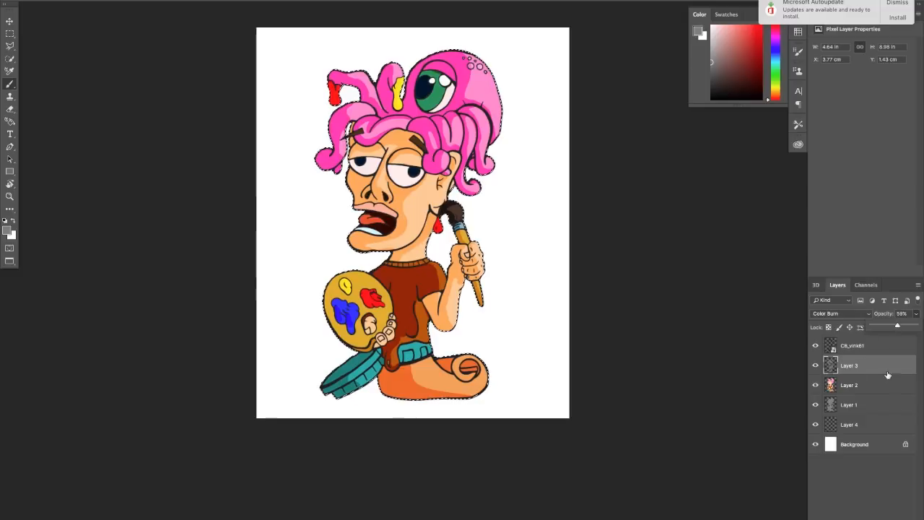
{"action": "left_click", "coordinate": [859, 489]}
Step: Make the new layer above Background active and set the foreground colour to bright magenta #ed21ff
{"action": "left_click", "coordinate": [865, 426]}
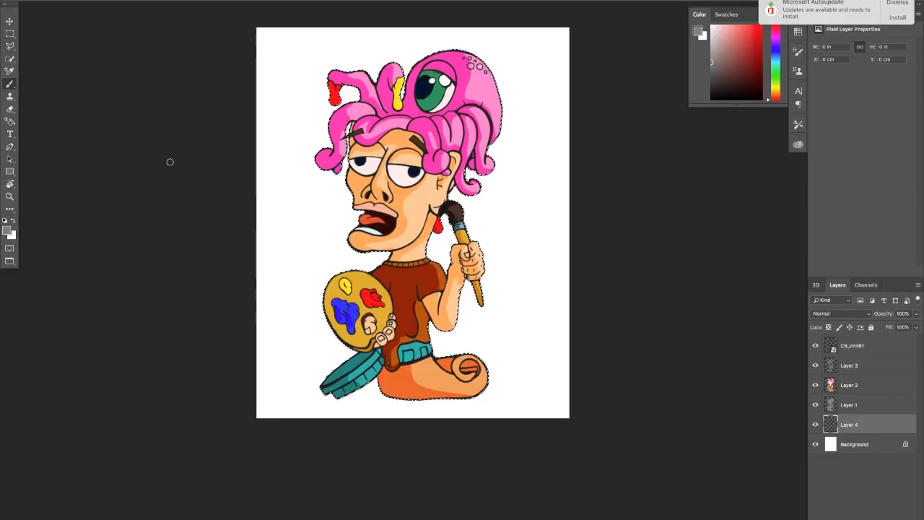
{"action": "left_click", "coordinate": [7, 230]}
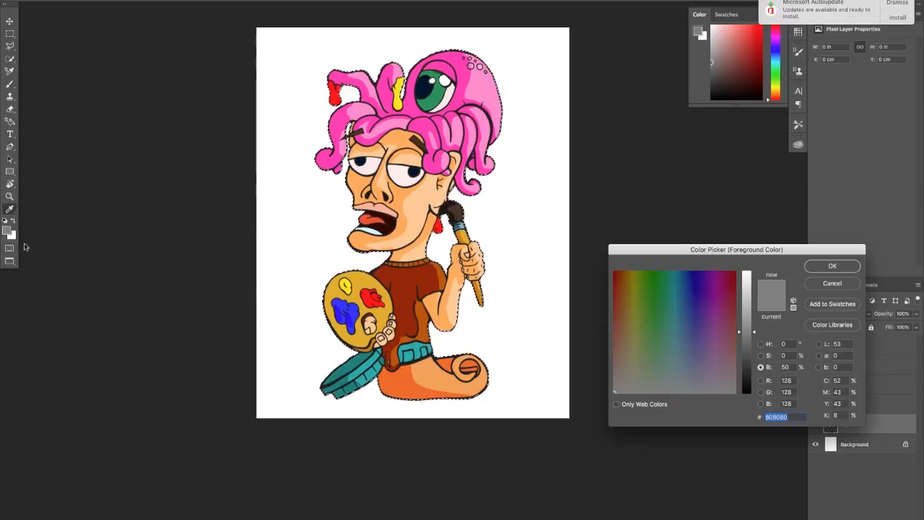
{"action": "left_click", "coordinate": [665, 274]}
{"action": "left_click", "coordinate": [702, 275]}
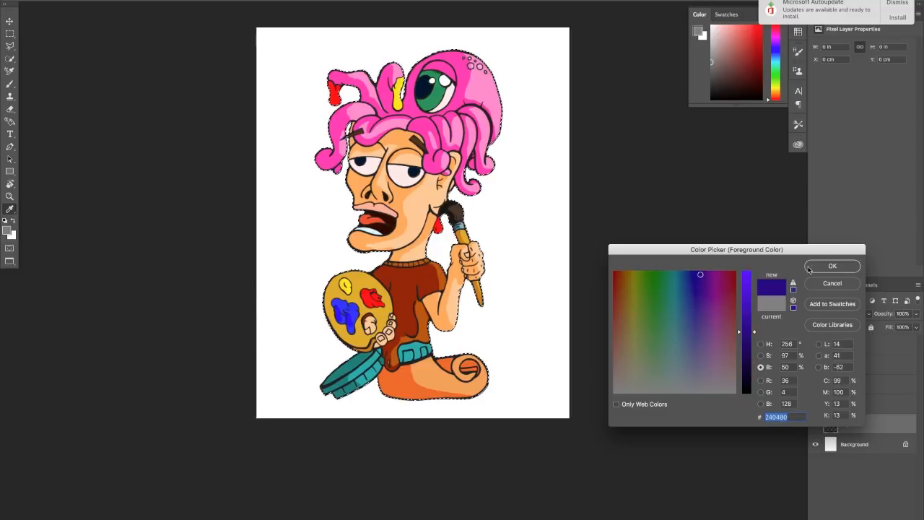
{"action": "left_click", "coordinate": [820, 268]}
{"action": "left_click", "coordinate": [8, 232]}
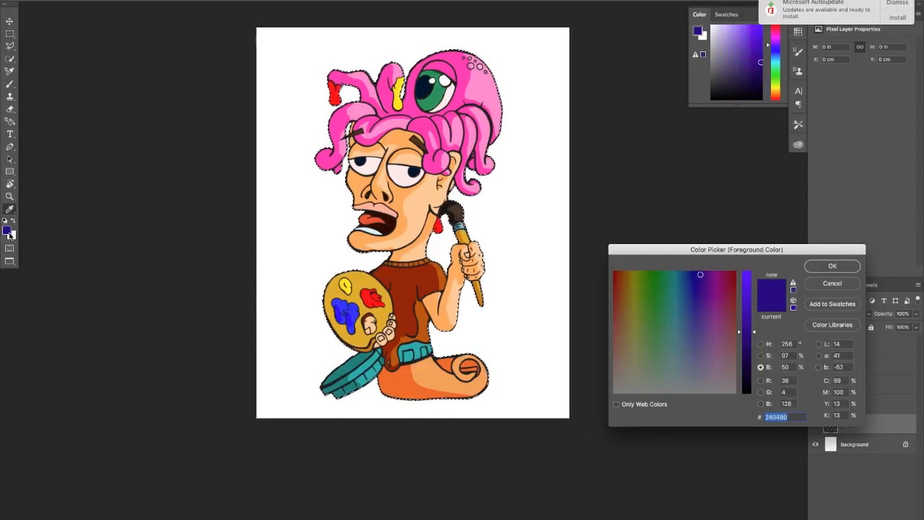
{"action": "left_click_drag", "start_coordinate": [746, 291], "coordinate": [747, 268]}
{"action": "left_click_drag", "start_coordinate": [692, 275], "coordinate": [711, 286]}
{"action": "left_click", "coordinate": [826, 267]}
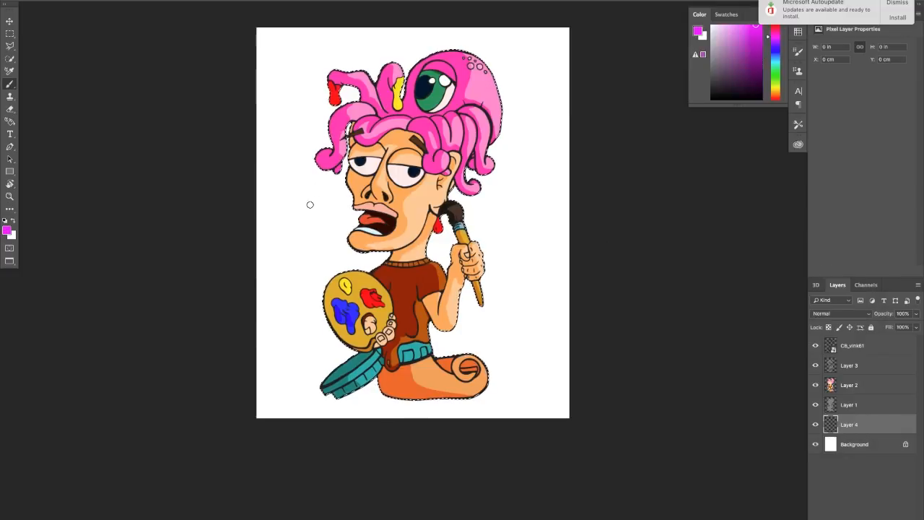
Step: Clear the character selection and brush rough magenta strokes behind the face, out to the canvas's left edge
{"action": "left_click_drag", "start_coordinate": [369, 160], "coordinate": [382, 181]}
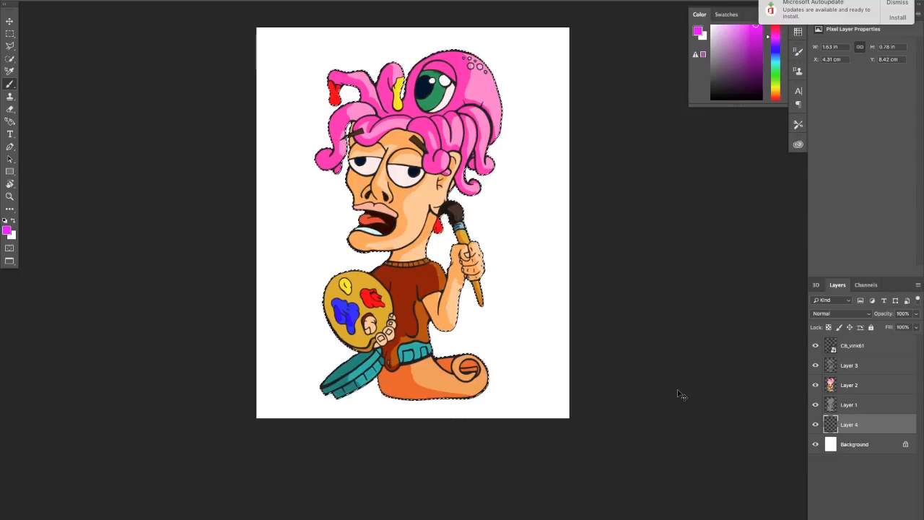
{"action": "key", "text": "ctrl+d"}
{"action": "mouse_move", "coordinate": [349, 167]}
{"action": "left_mouse_down"}
{"action": "mouse_move", "coordinate": [289, 184]}
{"action": "mouse_move", "coordinate": [346, 160]}
{"action": "mouse_move", "coordinate": [219, 169]}
{"action": "mouse_move", "coordinate": [246, 162]}
{"action": "left_mouse_up"}
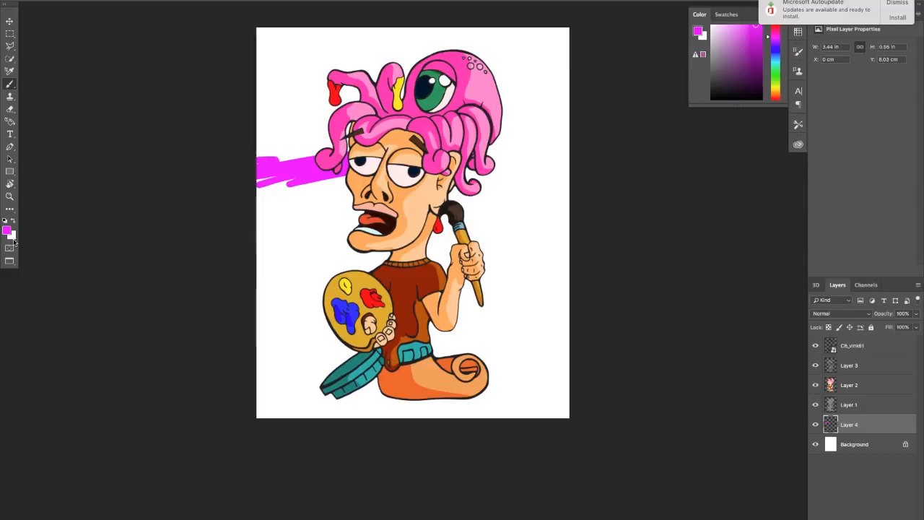
Step: Set the background colour to bright yellow #fdff39
{"action": "left_click", "coordinate": [12, 235]}
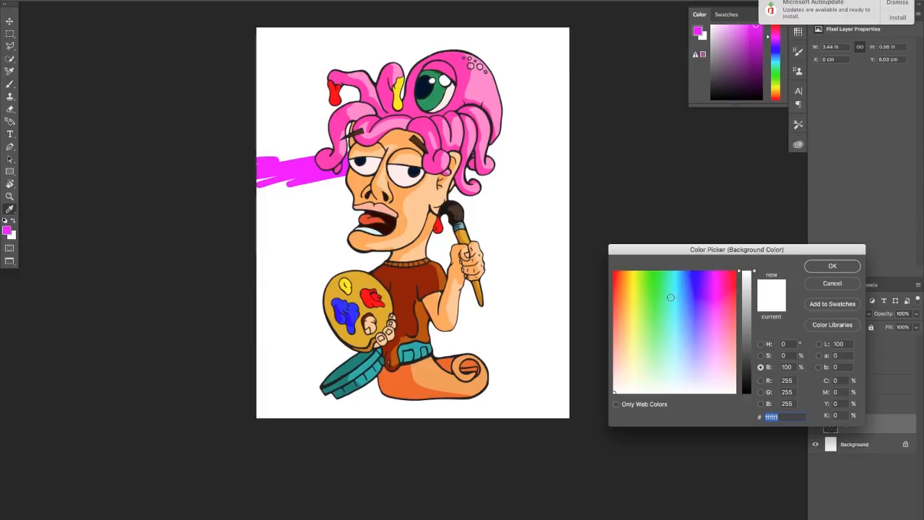
{"action": "left_click_drag", "start_coordinate": [671, 297], "coordinate": [635, 299]}
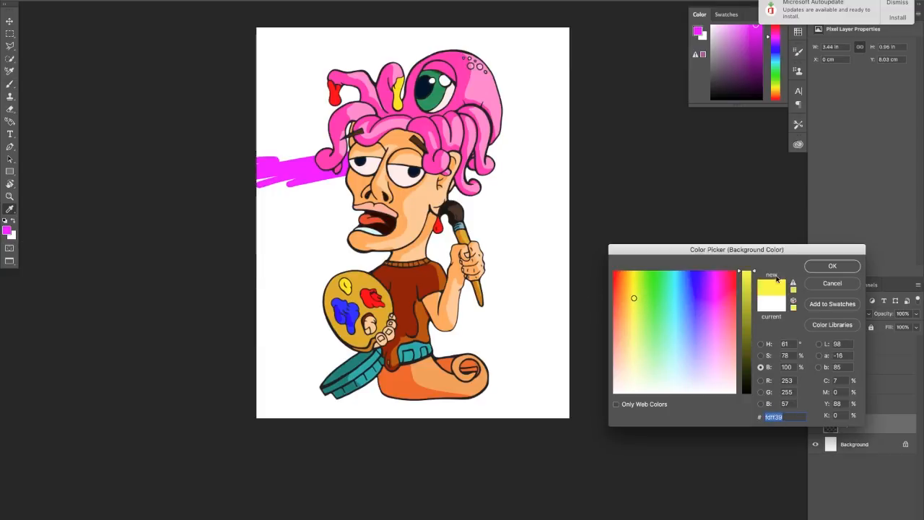
{"action": "left_click", "coordinate": [832, 266]}
Step: Set the foreground colour to dark navy #1a265c and undo the magenta brush strokes
{"action": "left_click", "coordinate": [9, 231]}
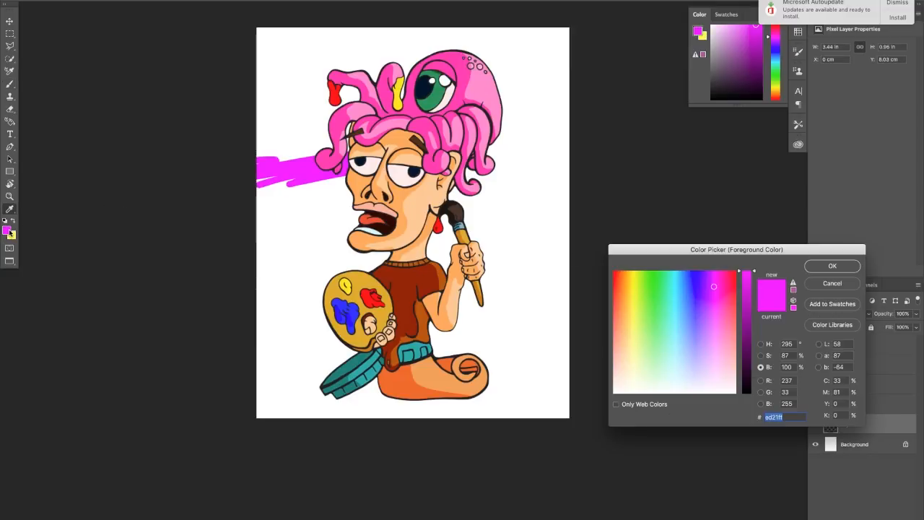
{"action": "left_click_drag", "start_coordinate": [744, 342], "coordinate": [744, 349]}
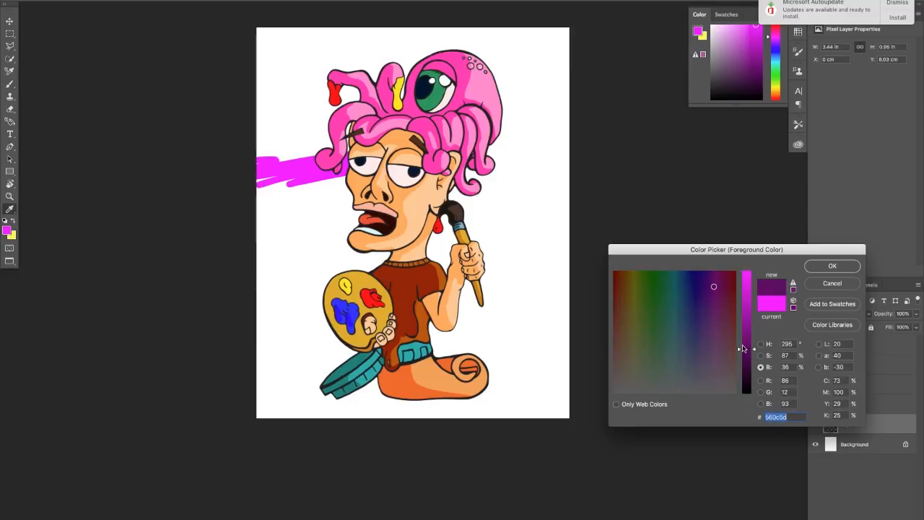
{"action": "left_click_drag", "start_coordinate": [698, 304], "coordinate": [694, 304]}
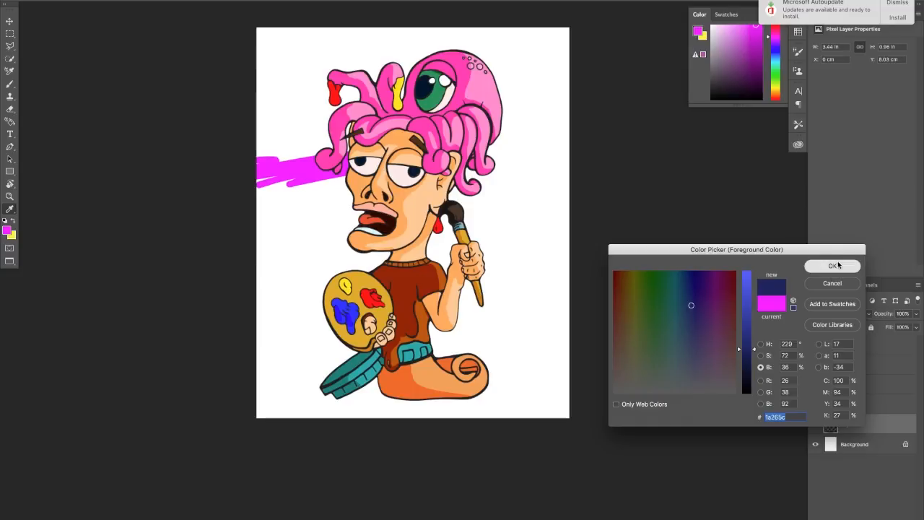
{"action": "left_click", "coordinate": [832, 266]}
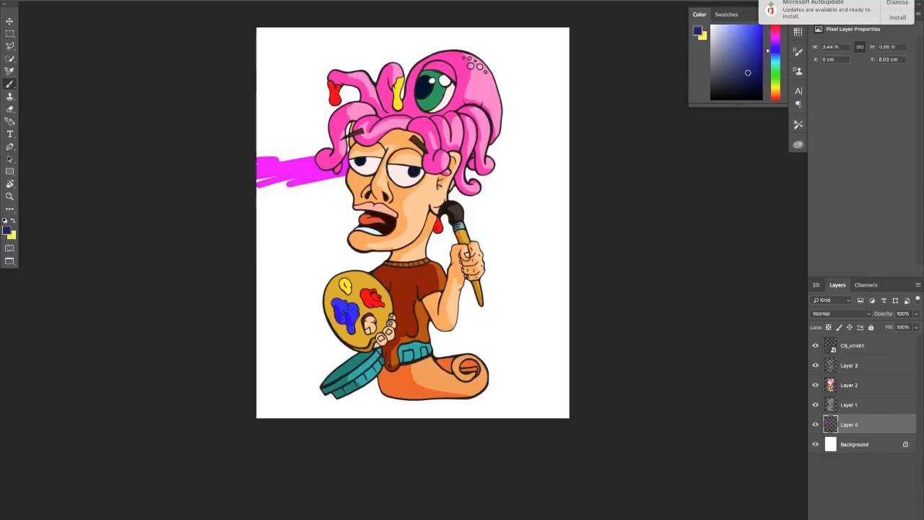
{"action": "key", "text": "ctrl+z"}
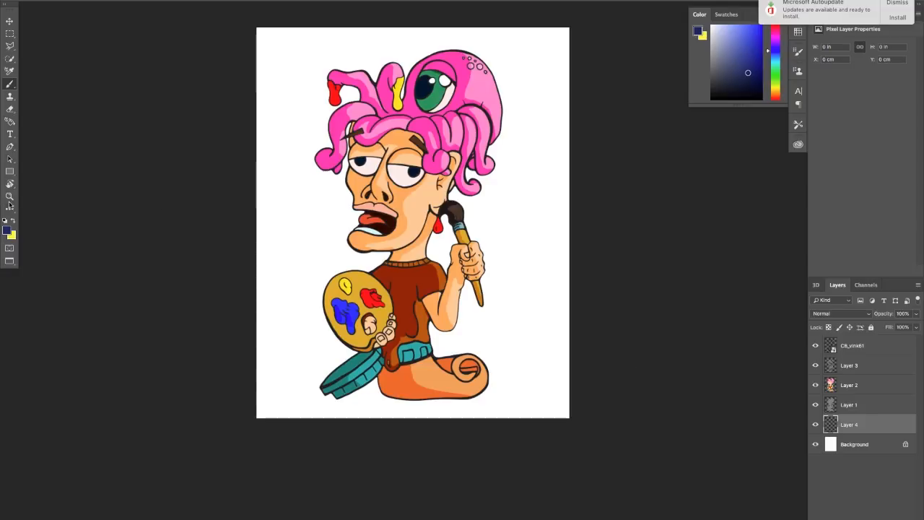
Step: Fill the layer behind the character with a linear navy-to-yellow gradient, trying several directions and ending with navy at the lower left
{"action": "left_click", "coordinate": [9, 206]}
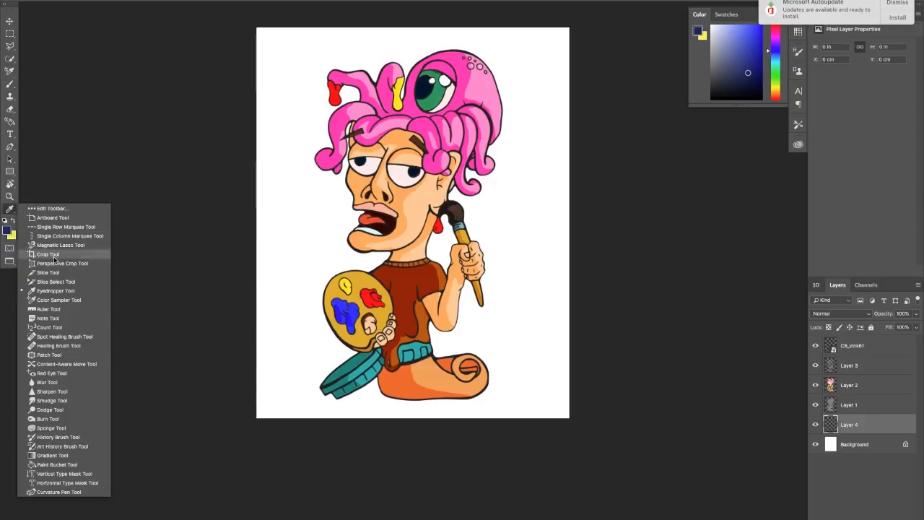
{"action": "left_click", "coordinate": [70, 456]}
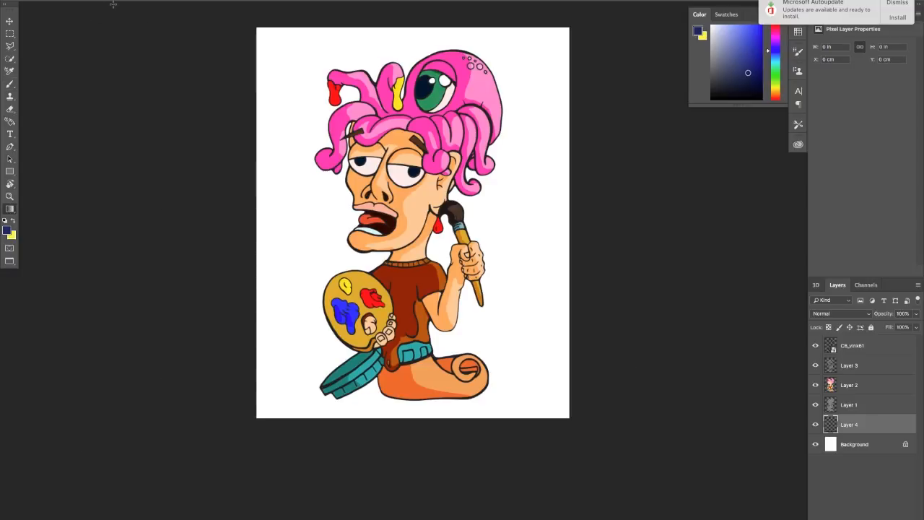
{"action": "left_click_drag", "start_coordinate": [549, 189], "coordinate": [421, 203]}
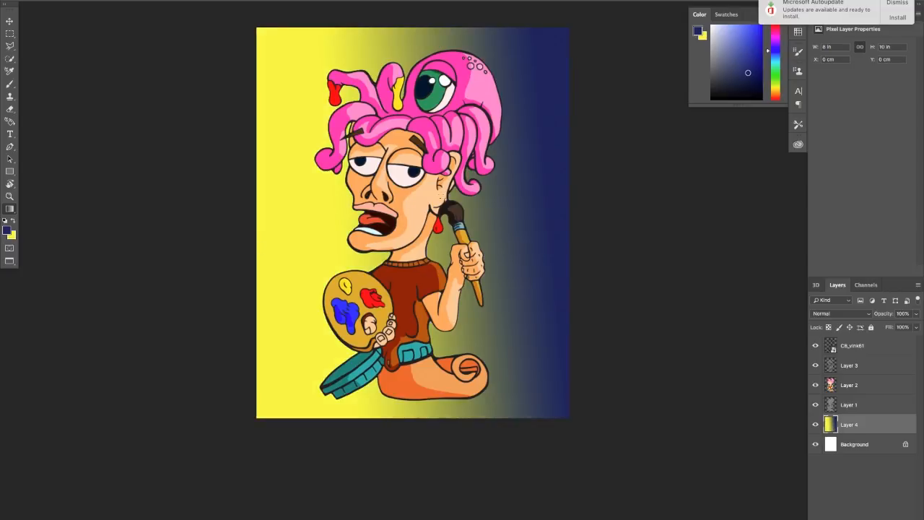
{"action": "left_click_drag", "start_coordinate": [347, 211], "coordinate": [471, 209]}
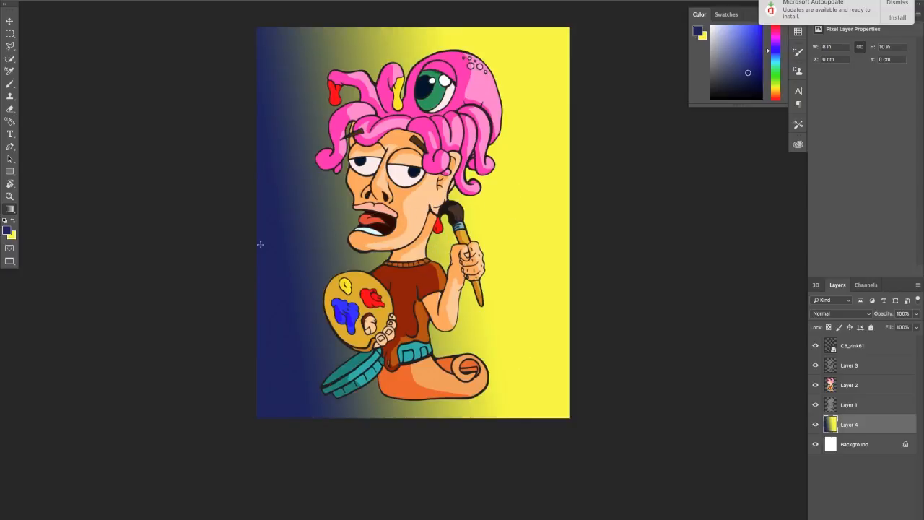
{"action": "left_click_drag", "start_coordinate": [260, 244], "coordinate": [661, 191]}
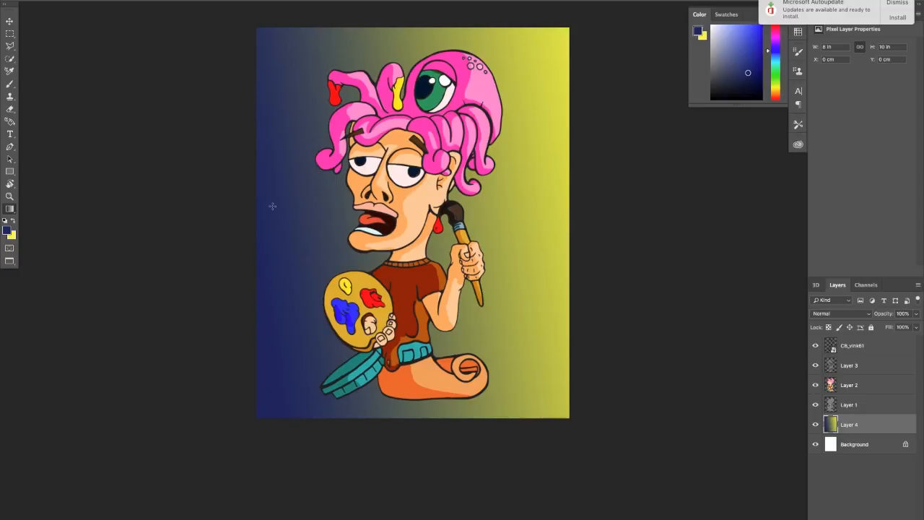
{"action": "left_click_drag", "start_coordinate": [299, 263], "coordinate": [532, 201]}
Step: Change the foreground colour to dark teal and redraw the backdrop gradient diagonally, from teal at the lower left to yellow at the upper right
{"action": "left_click", "coordinate": [6, 229]}
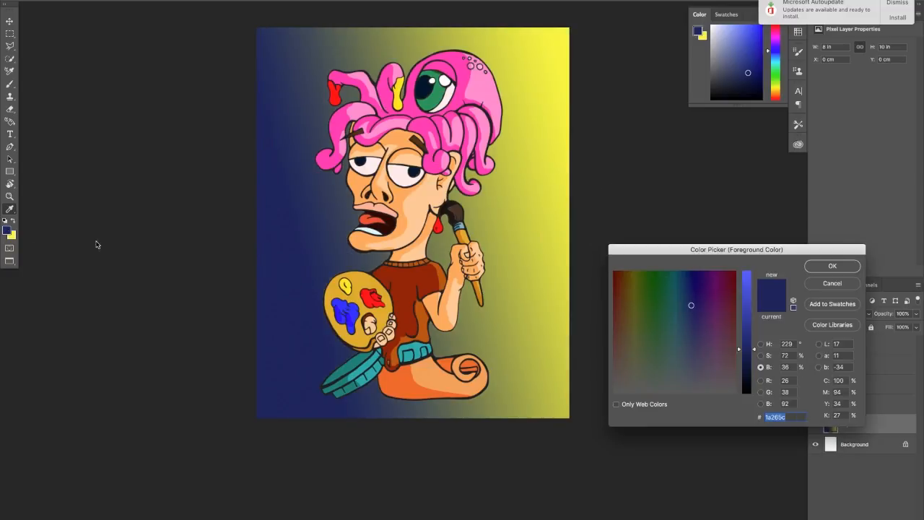
{"action": "mouse_move", "coordinate": [695, 306]}
{"action": "left_mouse_down"}
{"action": "mouse_move", "coordinate": [705, 288]}
{"action": "mouse_move", "coordinate": [658, 279]}
{"action": "mouse_move", "coordinate": [673, 282]}
{"action": "left_mouse_up"}
{"action": "left_click", "coordinate": [830, 266]}
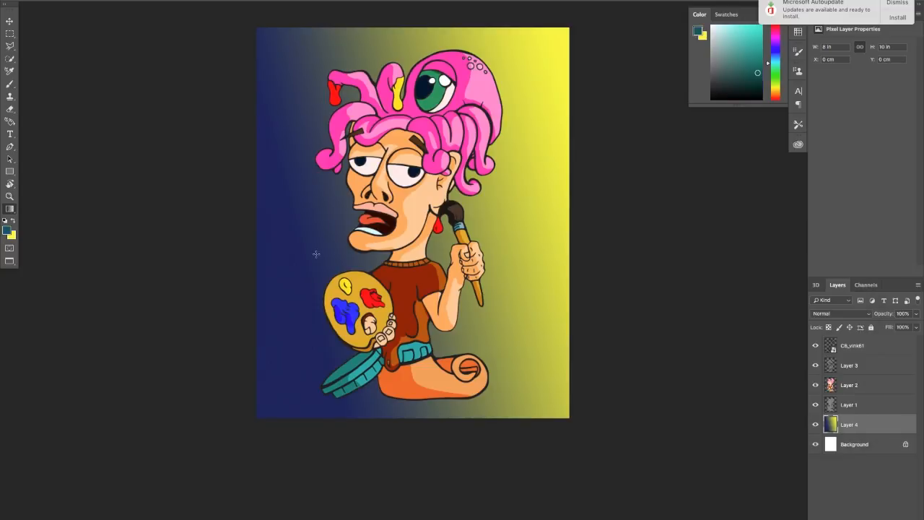
{"action": "left_click_drag", "start_coordinate": [299, 253], "coordinate": [577, 182]}
{"action": "left_click_drag", "start_coordinate": [272, 278], "coordinate": [579, 178]}
{"action": "left_click_drag", "start_coordinate": [266, 254], "coordinate": [620, 147]}
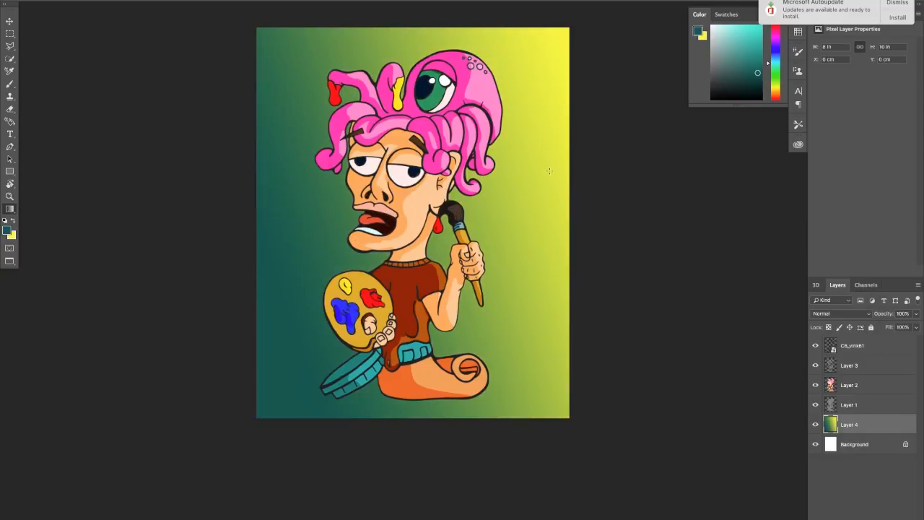
{"action": "left_click_drag", "start_coordinate": [265, 238], "coordinate": [626, 123]}
{"action": "left_click_drag", "start_coordinate": [264, 285], "coordinate": [638, 131]}
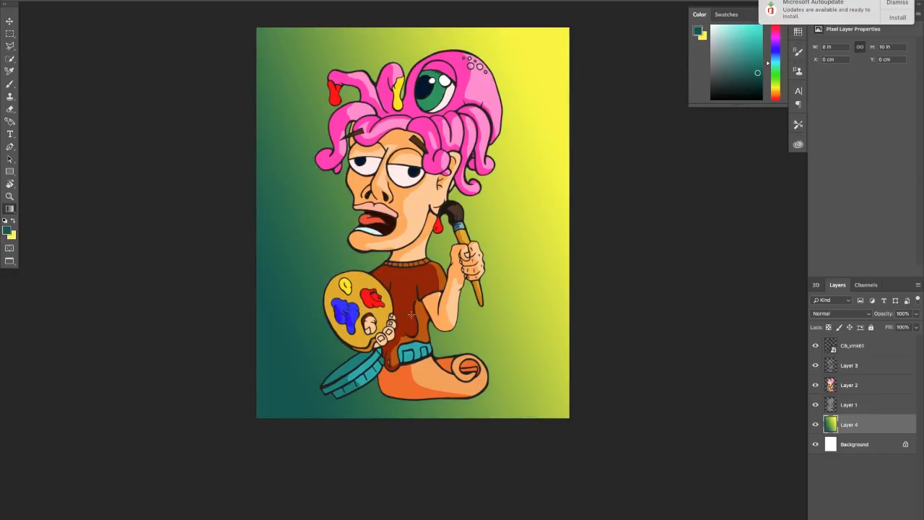
Step: Add a new layer above the gradient and set the Brush's foreground colour to vivid blue-violet
{"action": "key", "text": "ctrl+shift+alt+n"}
{"action": "key", "text": "b"}
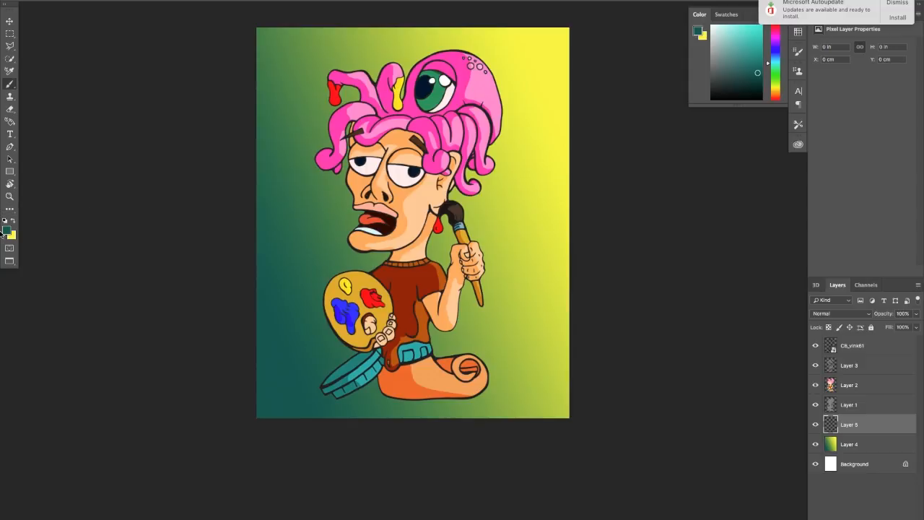
{"action": "left_click", "coordinate": [8, 229]}
{"action": "left_click_drag", "start_coordinate": [728, 318], "coordinate": [697, 277]}
{"action": "left_click_drag", "start_coordinate": [749, 290], "coordinate": [748, 274]}
{"action": "left_click", "coordinate": [833, 267]}
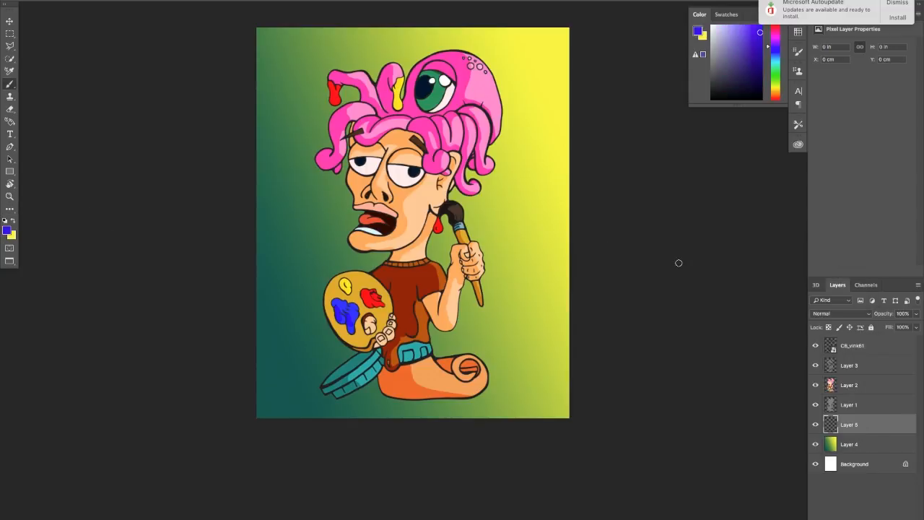
Step: Choose the KYLE Bonus Chunky Charcoal brush preset at 112 px
{"action": "left_click", "coordinate": [35, 1]}
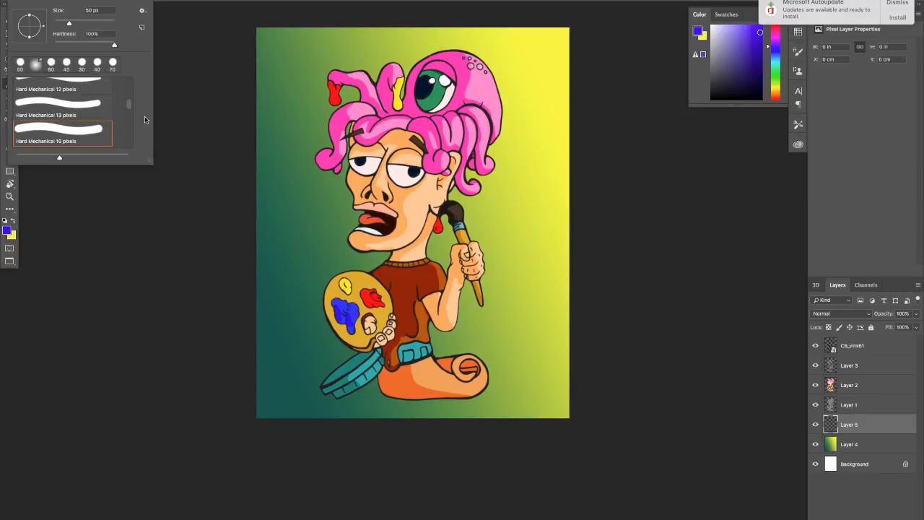
{"action": "left_click_drag", "start_coordinate": [129, 105], "coordinate": [128, 142]}
{"action": "left_click", "coordinate": [99, 133]}
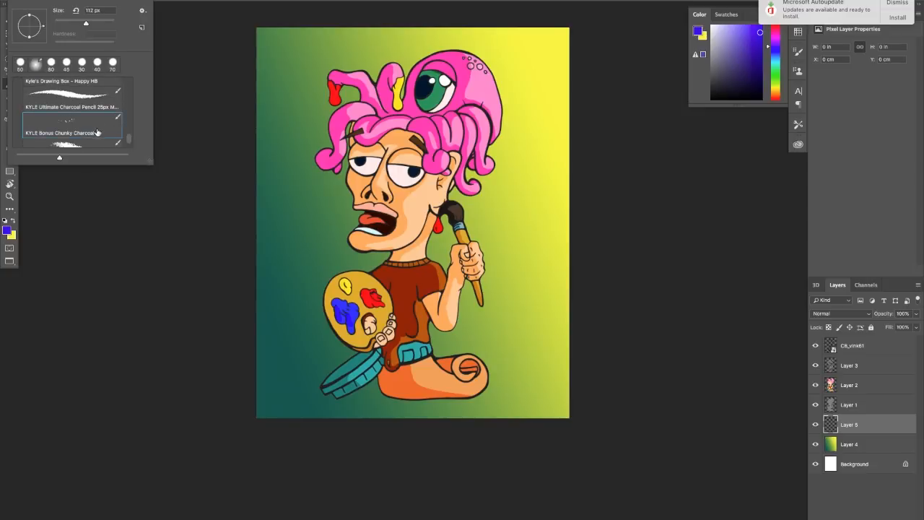
{"action": "left_click", "coordinate": [278, 159]}
{"action": "left_click_drag", "start_coordinate": [273, 156], "coordinate": [283, 154]}
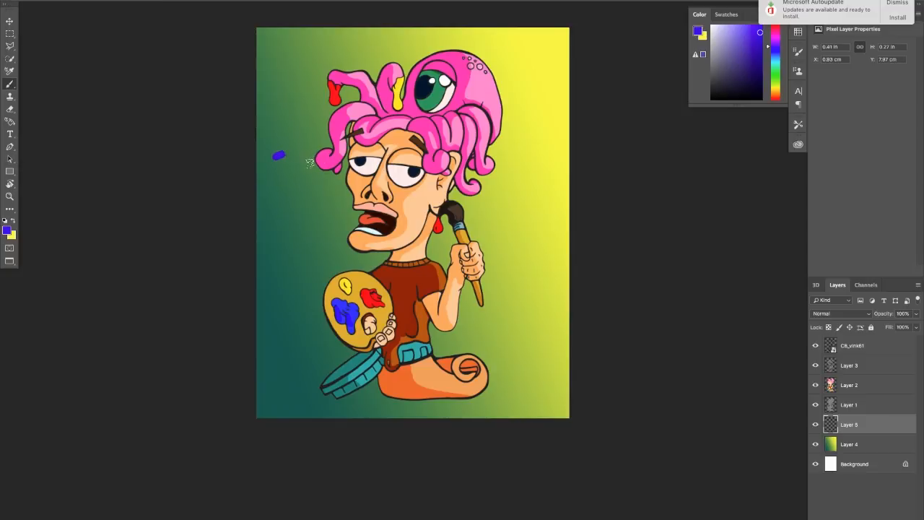
{"action": "key", "text": "ctrl+z"}
Step: Enlarge the charcoal brush and paint blue-violet texture patches across the background around the character
{"action": "key", "text": "]"}
{"action": "key", "text": "]"}
{"action": "key", "text": "]"}
{"action": "key", "text": "]"}
{"action": "key", "text": "]"}
{"action": "key", "text": "]"}
{"action": "key", "text": "]"}
{"action": "key", "text": "]"}
{"action": "key", "text": "]"}
{"action": "key", "text": "]"}
{"action": "left_click", "coordinate": [283, 70]}
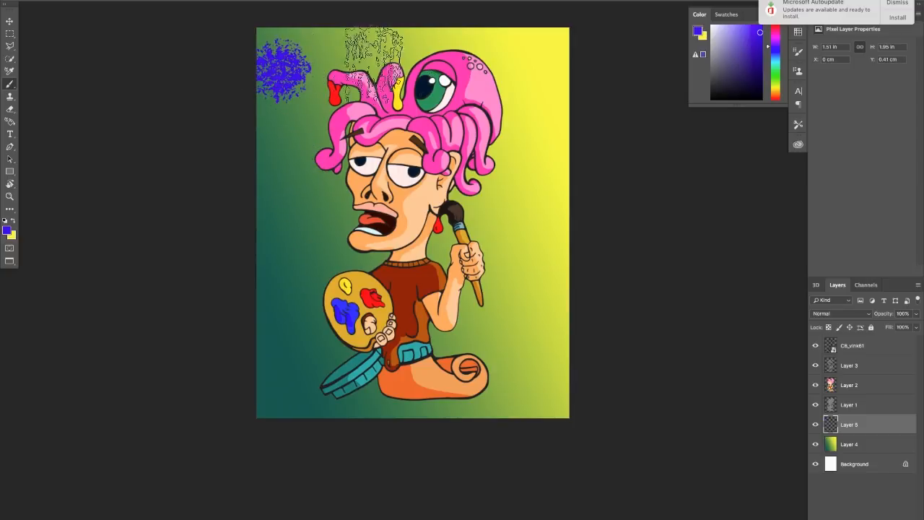
{"action": "left_click", "coordinate": [536, 52]}
{"action": "mouse_move", "coordinate": [470, 72]}
{"action": "left_mouse_down"}
{"action": "mouse_move", "coordinate": [405, 34]}
{"action": "mouse_move", "coordinate": [264, 192]}
{"action": "mouse_move", "coordinate": [368, 231]}
{"action": "left_mouse_up"}
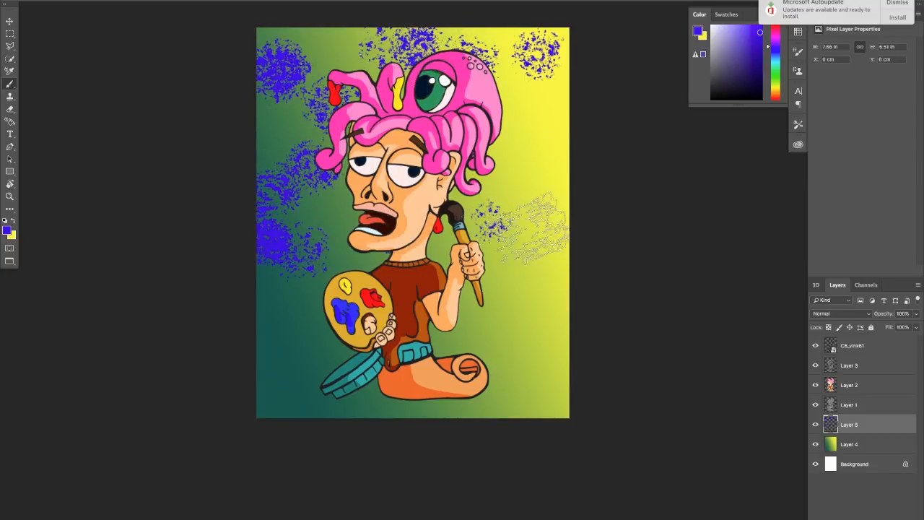
{"action": "left_click_drag", "start_coordinate": [537, 210], "coordinate": [443, 289]}
{"action": "left_click", "coordinate": [289, 339]}
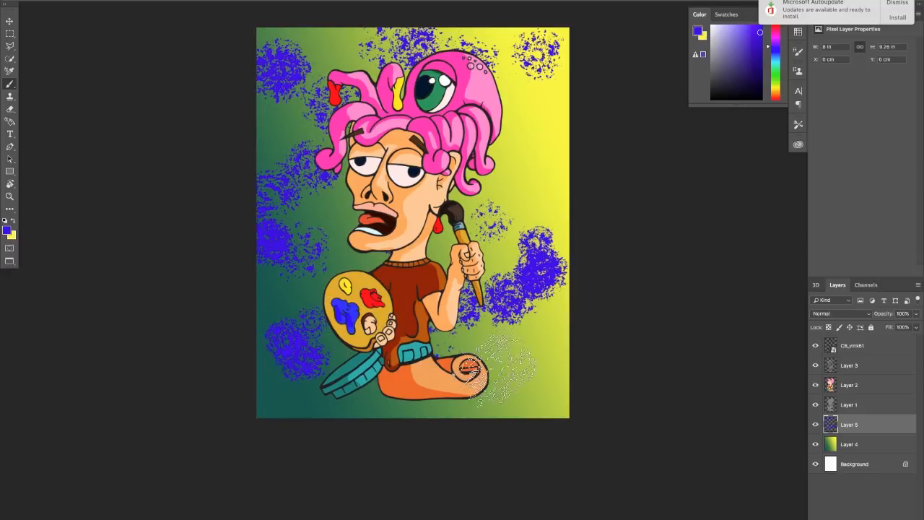
{"action": "mouse_move", "coordinate": [460, 365]}
{"action": "left_mouse_down"}
{"action": "mouse_move", "coordinate": [297, 400]}
{"action": "mouse_move", "coordinate": [501, 416]}
{"action": "mouse_move", "coordinate": [555, 383]}
{"action": "left_mouse_up"}
{"action": "left_click_drag", "start_coordinate": [538, 213], "coordinate": [551, 181]}
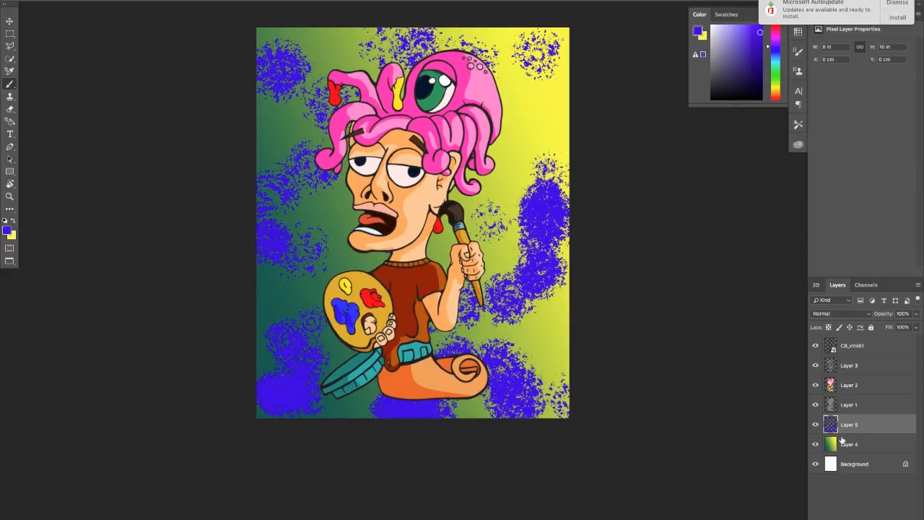
Step: Lower the blue-violet texture layer's opacity to 24% and add a new layer above it
{"action": "left_click", "coordinate": [916, 314]}
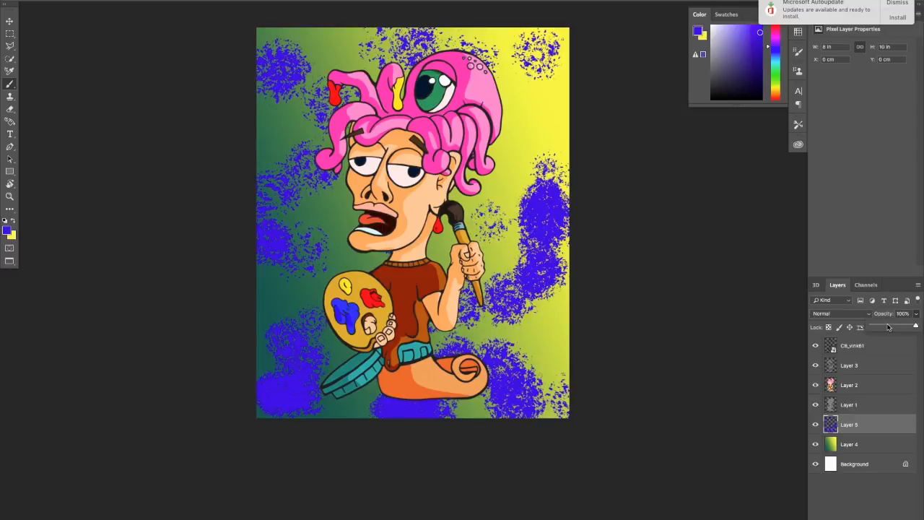
{"action": "left_click_drag", "start_coordinate": [882, 325], "coordinate": [882, 328]}
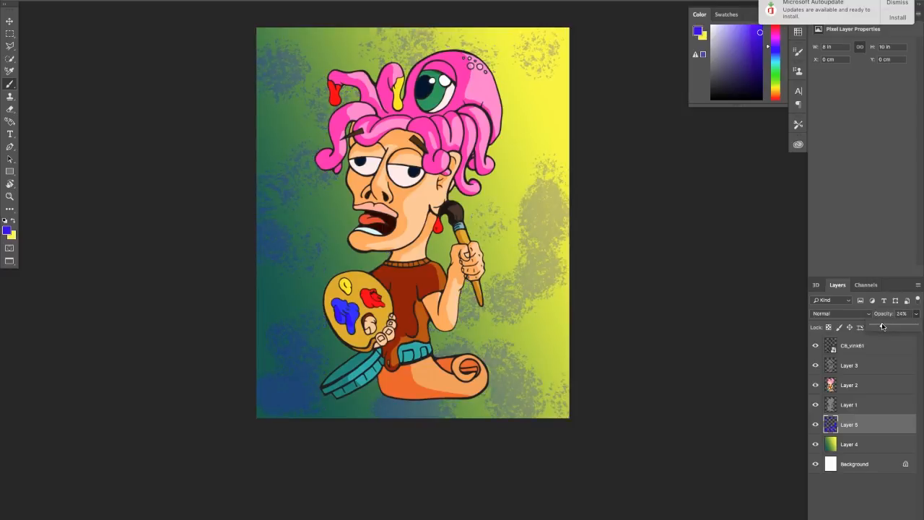
{"action": "left_click", "coordinate": [912, 519]}
{"action": "left_click", "coordinate": [911, 518]}
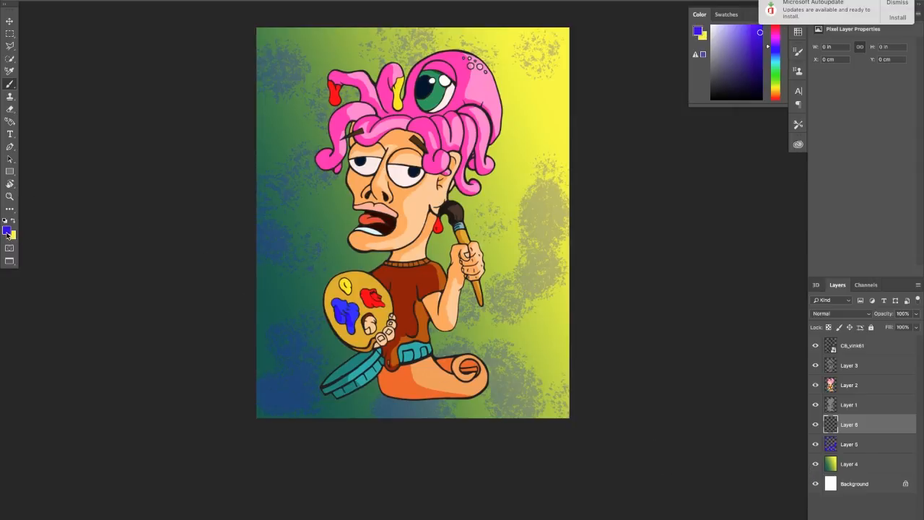
Step: Change the foreground colour to orange for the next background texture
{"action": "left_click", "coordinate": [6, 231]}
{"action": "left_click_drag", "start_coordinate": [664, 289], "coordinate": [625, 287]}
{"action": "left_click", "coordinate": [823, 269]}
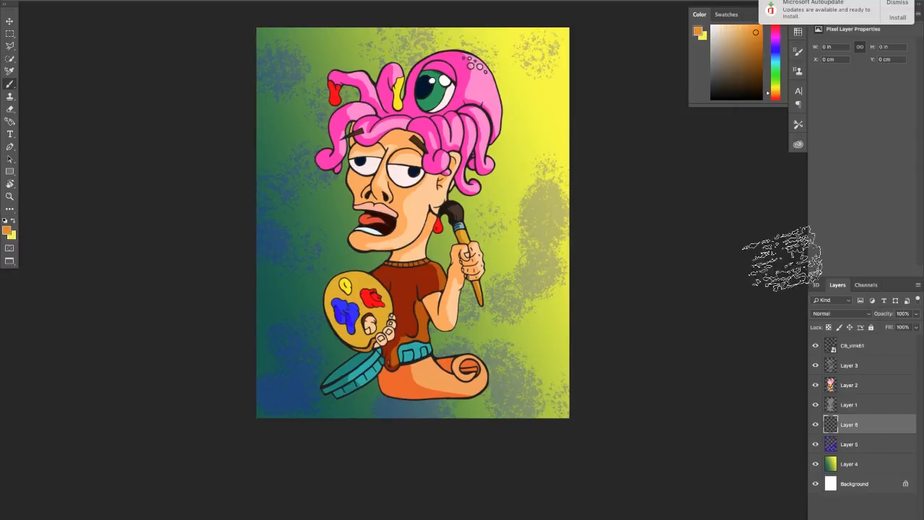
Step: Undo a heavy first orange stroke, scatter lighter orange speckles over the background, and reduce their layer's opacity to 59%
{"action": "left_click_drag", "start_coordinate": [526, 36], "coordinate": [551, 77]}
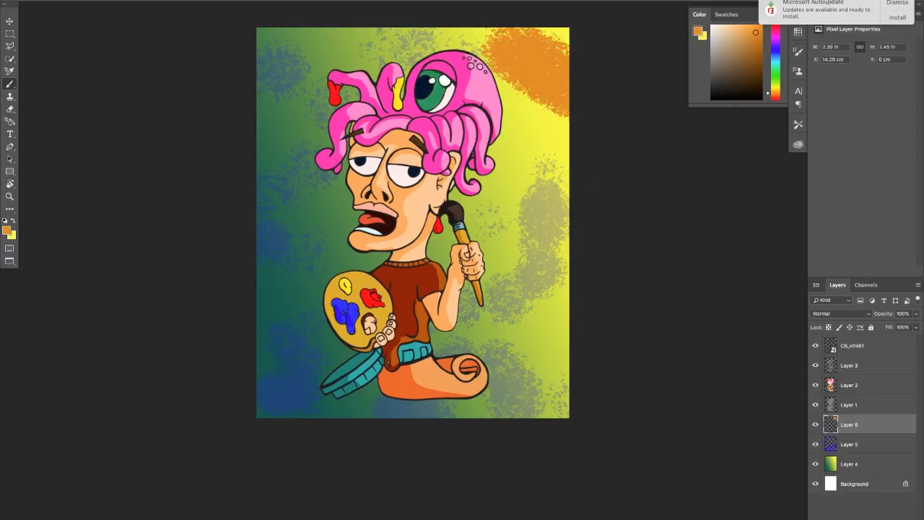
{"action": "key", "text": "super+z"}
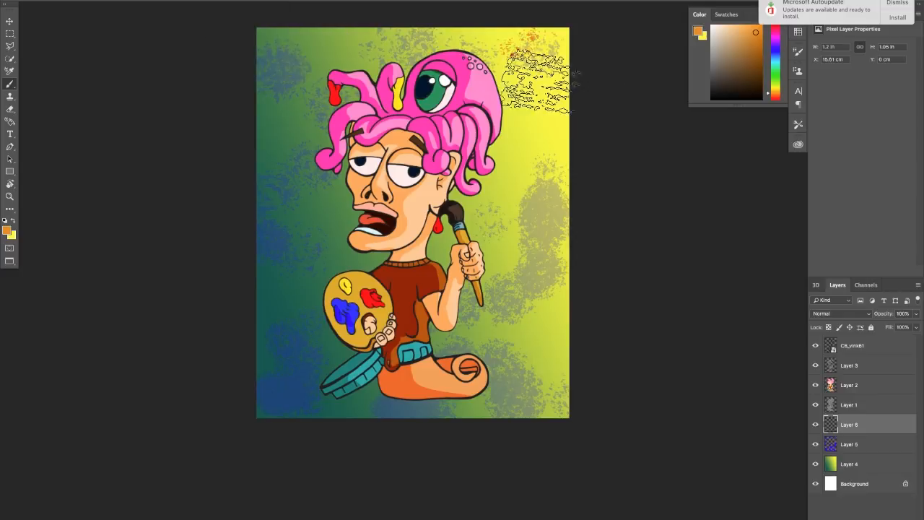
{"action": "mouse_move", "coordinate": [520, 151]}
{"action": "left_mouse_down"}
{"action": "mouse_move", "coordinate": [557, 217]}
{"action": "mouse_move", "coordinate": [541, 155]}
{"action": "mouse_move", "coordinate": [495, 267]}
{"action": "left_mouse_up"}
{"action": "mouse_move", "coordinate": [320, 246]}
{"action": "left_mouse_down"}
{"action": "mouse_move", "coordinate": [265, 288]}
{"action": "mouse_move", "coordinate": [282, 298]}
{"action": "mouse_move", "coordinate": [325, 260]}
{"action": "mouse_move", "coordinate": [295, 172]}
{"action": "left_mouse_up"}
{"action": "left_click", "coordinate": [272, 174]}
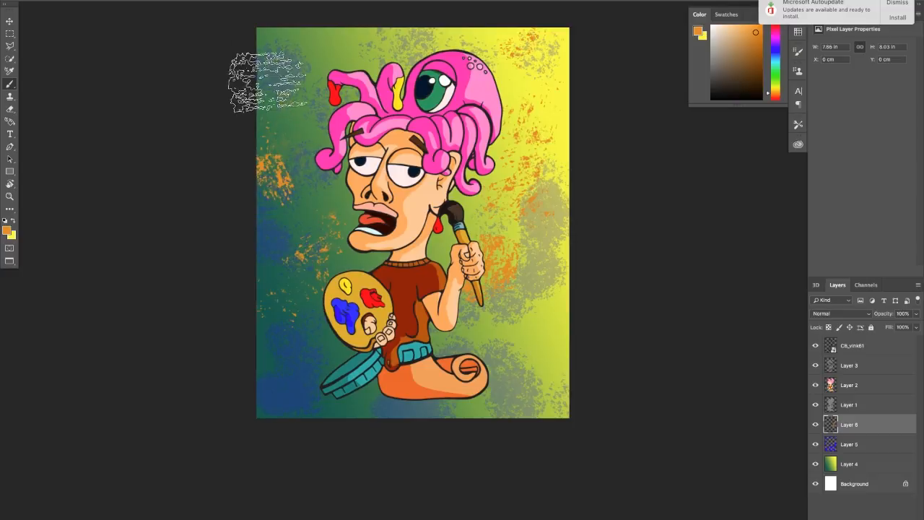
{"action": "left_click", "coordinate": [280, 36]}
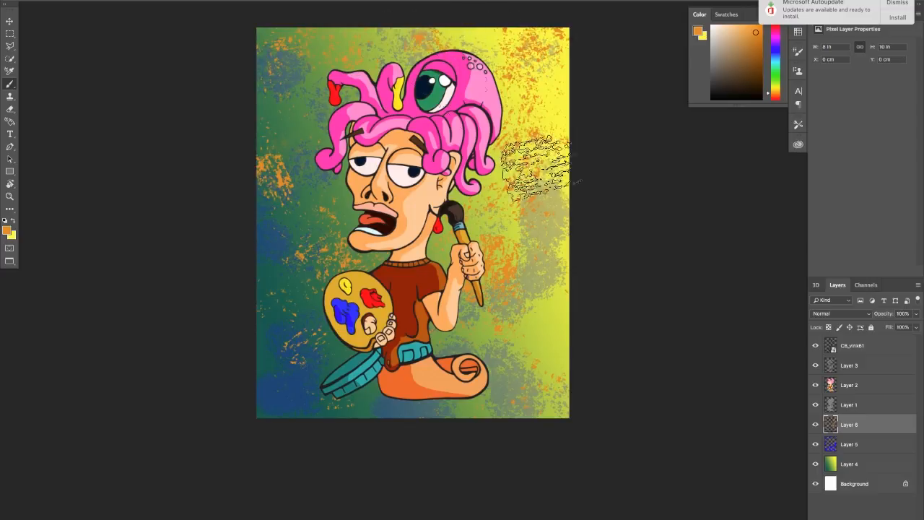
{"action": "left_click", "coordinate": [918, 316]}
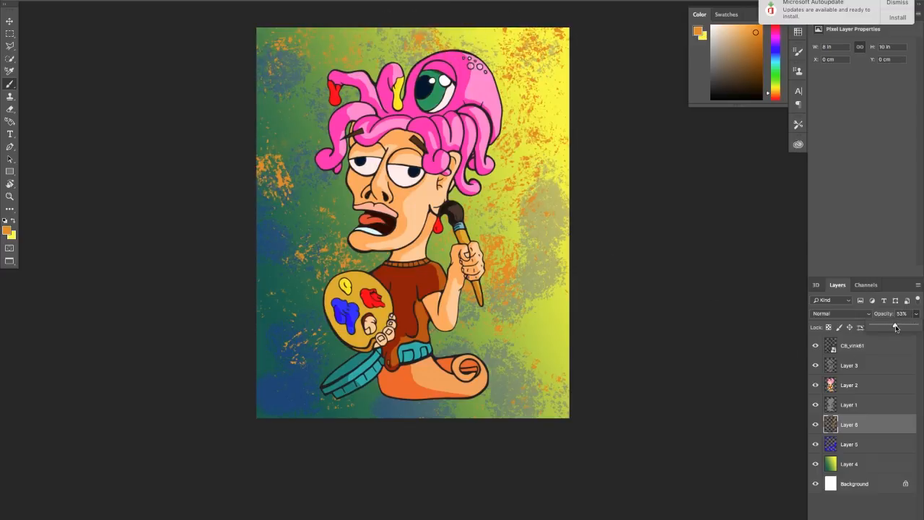
{"action": "left_click_drag", "start_coordinate": [895, 327], "coordinate": [898, 329]}
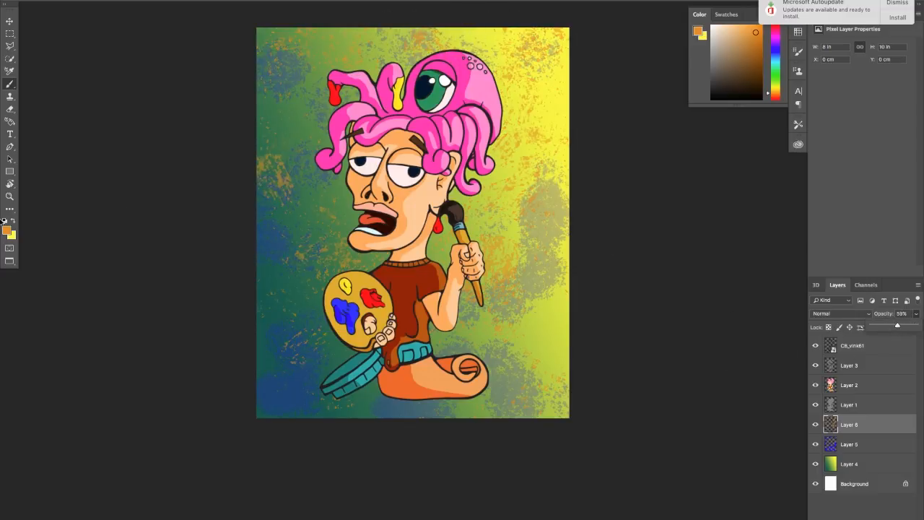
Step: Set the foreground colour to red #e50707 and scatter red speckles across the background on the same layer
{"action": "left_click", "coordinate": [7, 231]}
{"action": "mouse_move", "coordinate": [626, 295]}
{"action": "left_mouse_down"}
{"action": "mouse_move", "coordinate": [733, 319]}
{"action": "mouse_move", "coordinate": [760, 271]}
{"action": "left_mouse_up"}
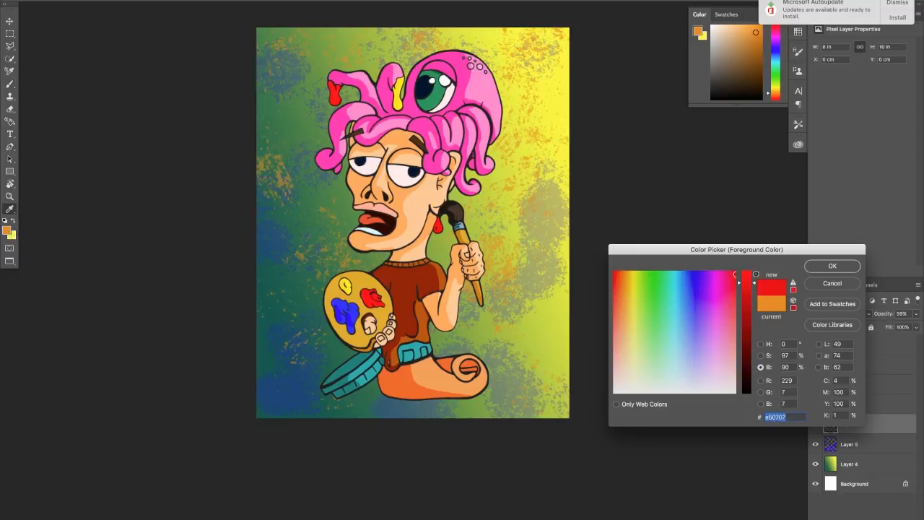
{"action": "left_click", "coordinate": [832, 266]}
{"action": "mouse_move", "coordinate": [531, 273]}
{"action": "left_mouse_down"}
{"action": "mouse_move", "coordinate": [537, 310]}
{"action": "mouse_move", "coordinate": [547, 268]}
{"action": "mouse_move", "coordinate": [528, 171]}
{"action": "mouse_move", "coordinate": [557, 83]}
{"action": "mouse_move", "coordinate": [550, 116]}
{"action": "mouse_move", "coordinate": [553, 45]}
{"action": "mouse_move", "coordinate": [437, 52]}
{"action": "mouse_move", "coordinate": [303, 40]}
{"action": "mouse_move", "coordinate": [293, 55]}
{"action": "mouse_move", "coordinate": [311, 94]}
{"action": "mouse_move", "coordinate": [239, 165]}
{"action": "mouse_move", "coordinate": [273, 206]}
{"action": "mouse_move", "coordinate": [282, 238]}
{"action": "left_mouse_up"}
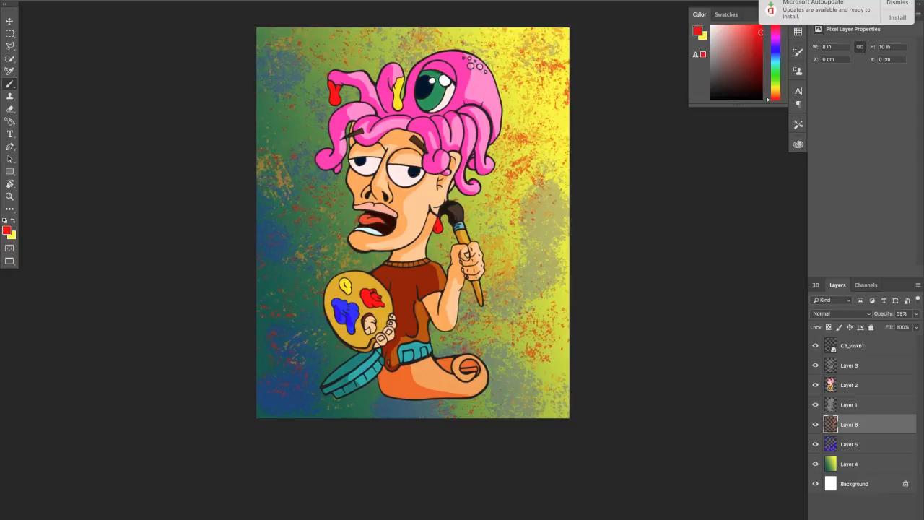
Step: Add a new layer above the speckle layer and set the foreground colour to near-black navy #02011b
{"action": "left_click", "coordinate": [892, 518]}
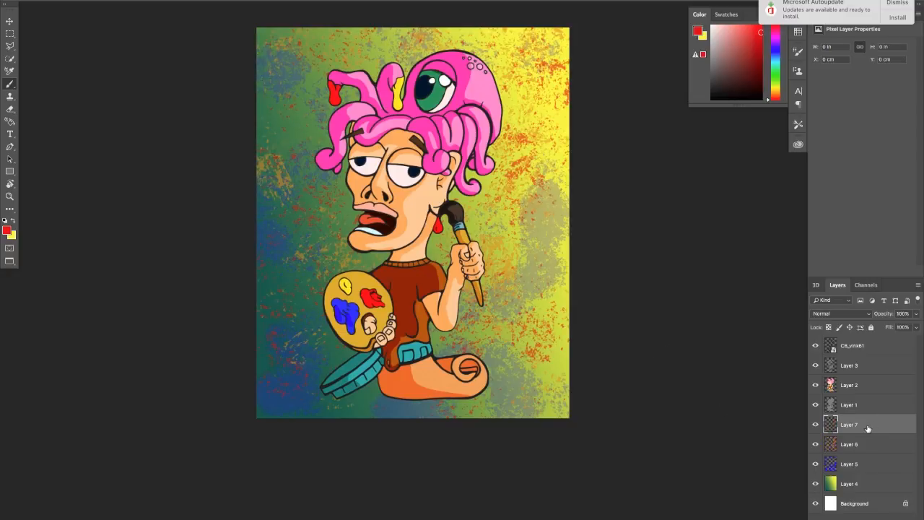
{"action": "left_click_drag", "start_coordinate": [869, 429], "coordinate": [826, 418]}
{"action": "left_click", "coordinate": [5, 220]}
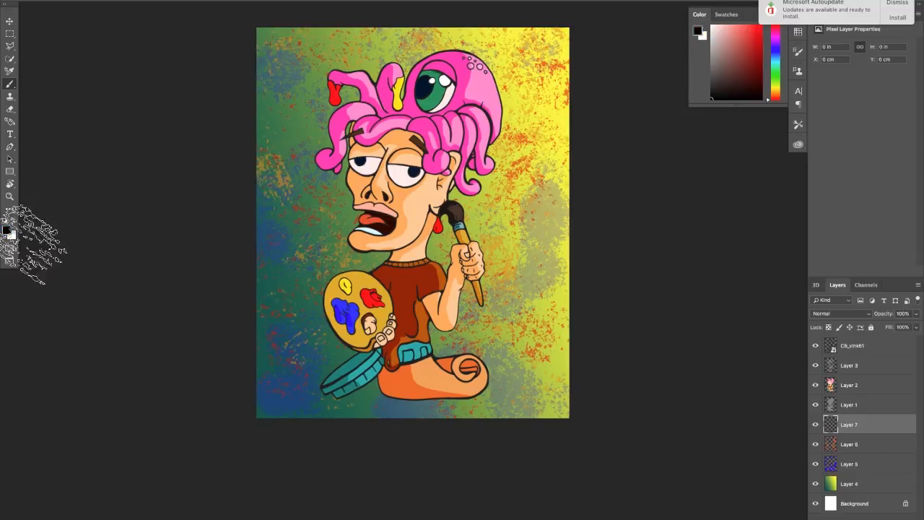
{"action": "left_click", "coordinate": [6, 231]}
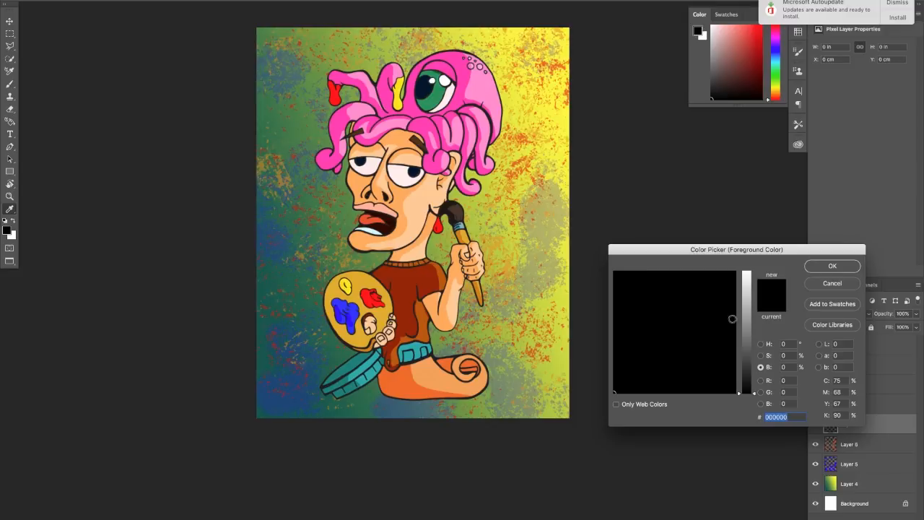
{"action": "left_click", "coordinate": [747, 344]}
{"action": "left_click_drag", "start_coordinate": [698, 291], "coordinate": [695, 274]}
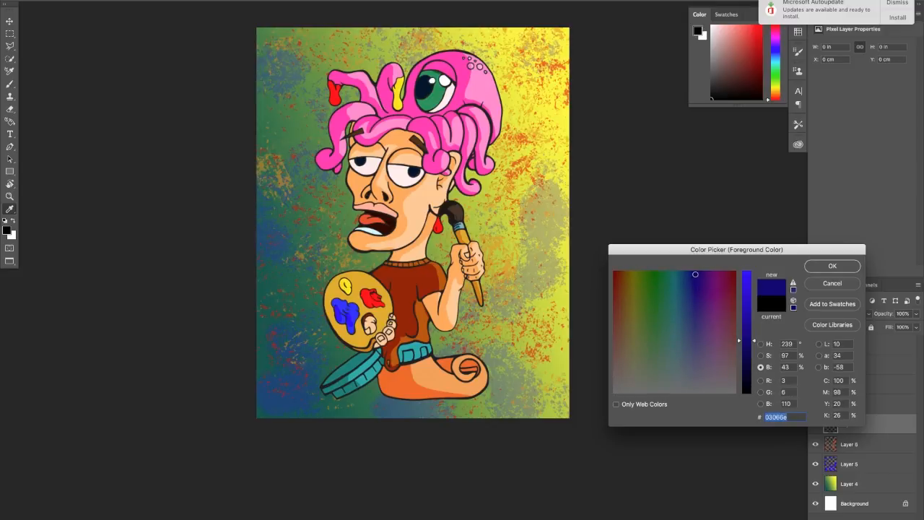
{"action": "left_click_drag", "start_coordinate": [745, 345], "coordinate": [748, 383]}
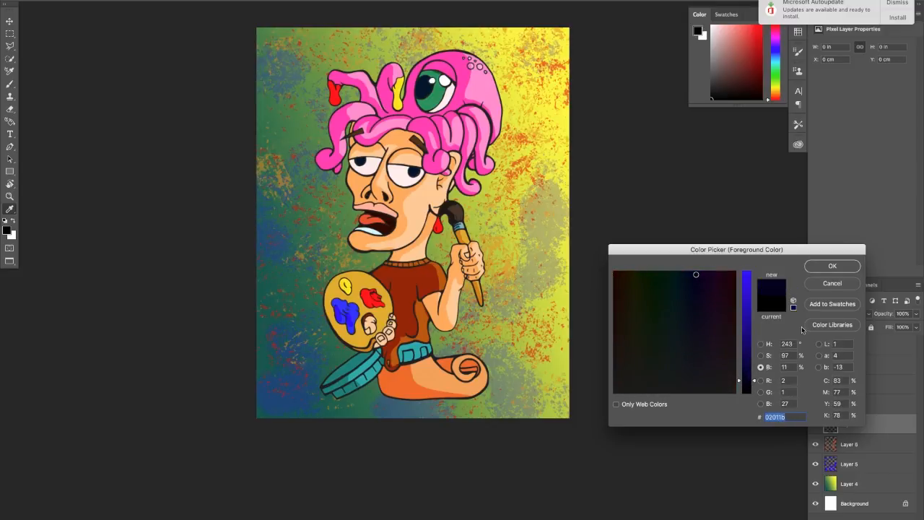
{"action": "left_click", "coordinate": [831, 267]}
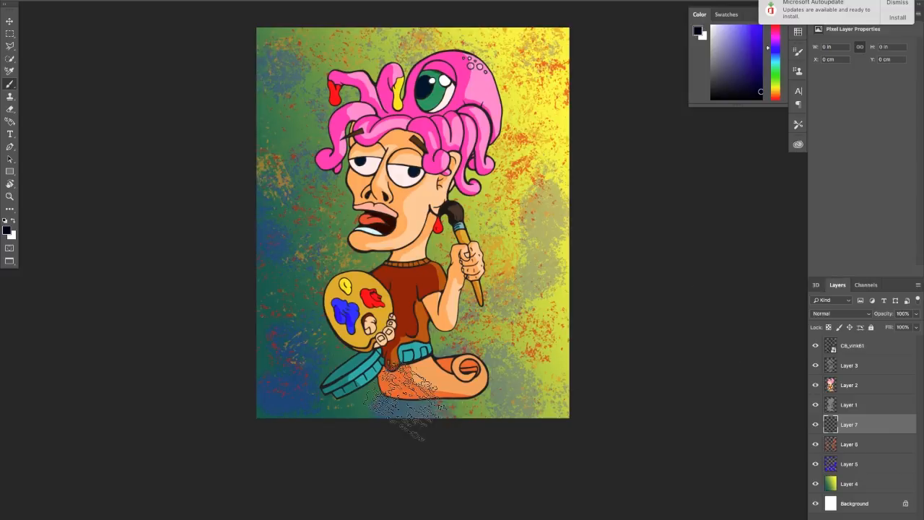
Step: Try painting a wide near-black ground shadow beneath the teal lid and the character's rolled base
{"action": "mouse_move", "coordinate": [399, 401]}
{"action": "left_mouse_down"}
{"action": "mouse_move", "coordinate": [361, 403]}
{"action": "mouse_move", "coordinate": [509, 408]}
{"action": "mouse_move", "coordinate": [484, 411]}
{"action": "mouse_move", "coordinate": [408, 372]}
{"action": "mouse_move", "coordinate": [470, 405]}
{"action": "mouse_move", "coordinate": [506, 397]}
{"action": "left_mouse_up"}
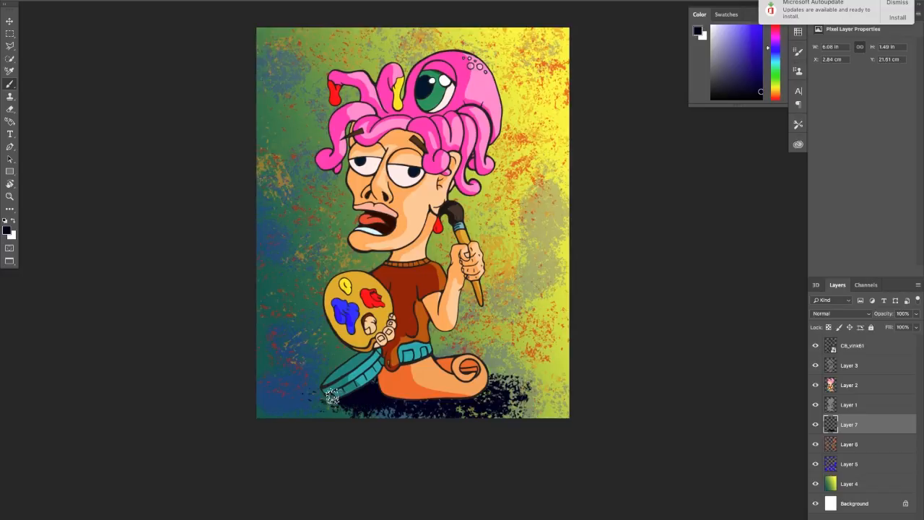
{"action": "mouse_move", "coordinate": [522, 390]}
{"action": "left_mouse_down"}
{"action": "mouse_move", "coordinate": [480, 401]}
{"action": "mouse_move", "coordinate": [524, 400]}
{"action": "left_mouse_up"}
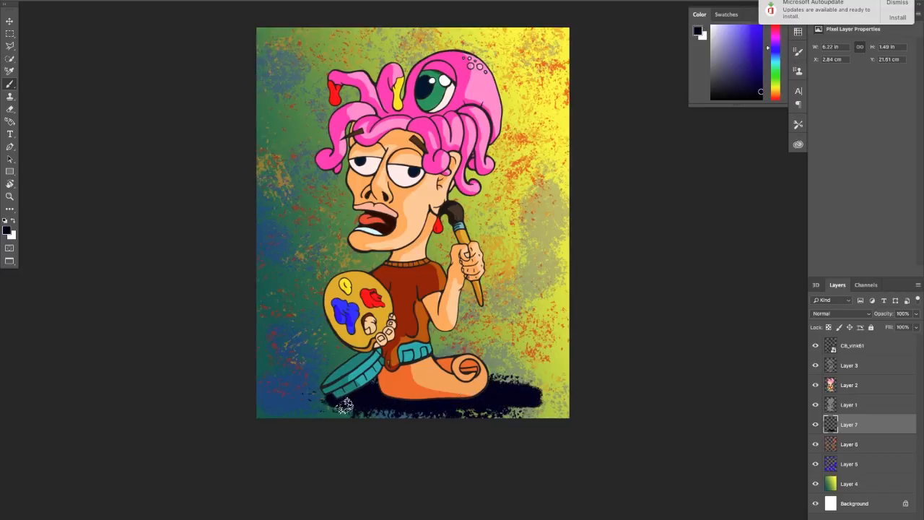
{"action": "mouse_move", "coordinate": [345, 405]}
{"action": "left_mouse_down"}
{"action": "mouse_move", "coordinate": [521, 410]}
{"action": "mouse_move", "coordinate": [479, 407]}
{"action": "mouse_move", "coordinate": [508, 412]}
{"action": "left_mouse_up"}
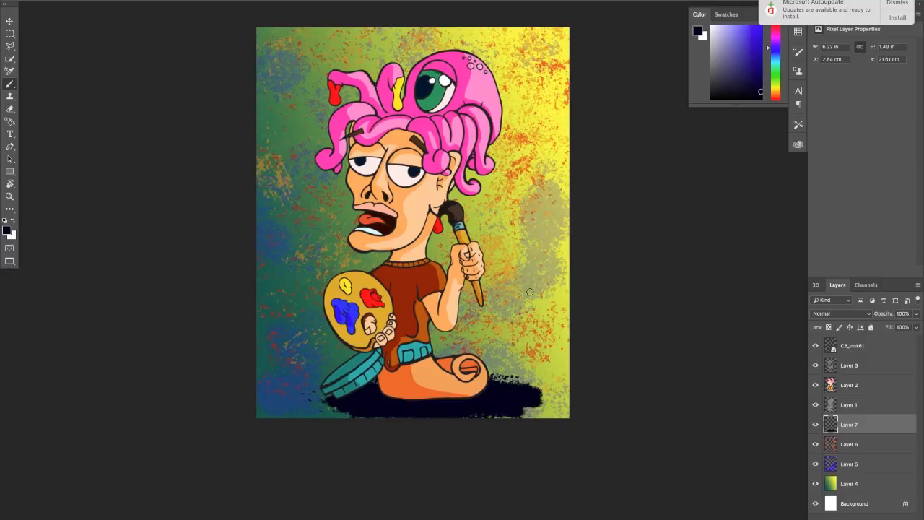
{"action": "mouse_move", "coordinate": [532, 401]}
{"action": "left_mouse_down"}
{"action": "mouse_move", "coordinate": [494, 403]}
{"action": "mouse_move", "coordinate": [504, 419]}
{"action": "mouse_move", "coordinate": [551, 390]}
{"action": "mouse_move", "coordinate": [496, 384]}
{"action": "mouse_move", "coordinate": [444, 395]}
{"action": "mouse_move", "coordinate": [421, 420]}
{"action": "mouse_move", "coordinate": [456, 421]}
{"action": "mouse_move", "coordinate": [450, 396]}
{"action": "mouse_move", "coordinate": [459, 380]}
{"action": "mouse_move", "coordinate": [413, 380]}
{"action": "mouse_move", "coordinate": [325, 405]}
{"action": "left_mouse_up"}
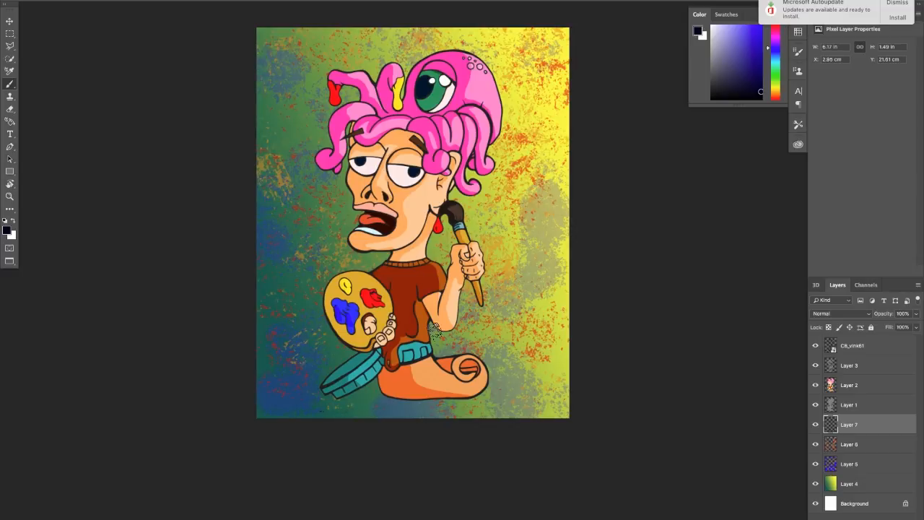
Step: Paint a near-black navy ground shadow from the character's base to the canvas's left edge and set its layer opacity to 84%
{"action": "mouse_move", "coordinate": [469, 397]}
{"action": "left_mouse_down"}
{"action": "mouse_move", "coordinate": [341, 393]}
{"action": "mouse_move", "coordinate": [404, 401]}
{"action": "mouse_move", "coordinate": [313, 403]}
{"action": "mouse_move", "coordinate": [426, 404]}
{"action": "mouse_move", "coordinate": [382, 416]}
{"action": "mouse_move", "coordinate": [438, 403]}
{"action": "mouse_move", "coordinate": [368, 418]}
{"action": "mouse_move", "coordinate": [371, 406]}
{"action": "mouse_move", "coordinate": [310, 396]}
{"action": "mouse_move", "coordinate": [320, 404]}
{"action": "mouse_move", "coordinate": [309, 408]}
{"action": "mouse_move", "coordinate": [309, 395]}
{"action": "mouse_move", "coordinate": [333, 401]}
{"action": "mouse_move", "coordinate": [248, 401]}
{"action": "mouse_move", "coordinate": [305, 398]}
{"action": "mouse_move", "coordinate": [301, 413]}
{"action": "mouse_move", "coordinate": [383, 416]}
{"action": "mouse_move", "coordinate": [433, 409]}
{"action": "left_mouse_up"}
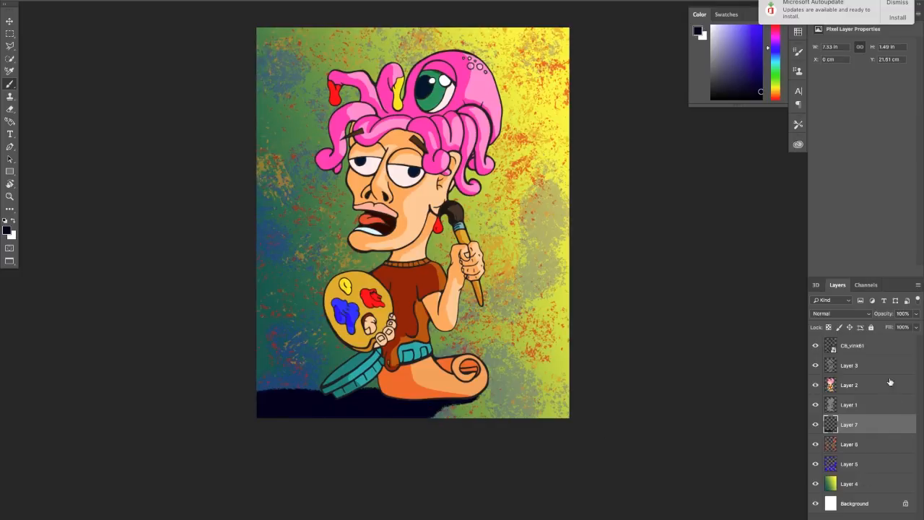
{"action": "left_click", "coordinate": [915, 313]}
{"action": "left_click_drag", "start_coordinate": [915, 327], "coordinate": [910, 327]}
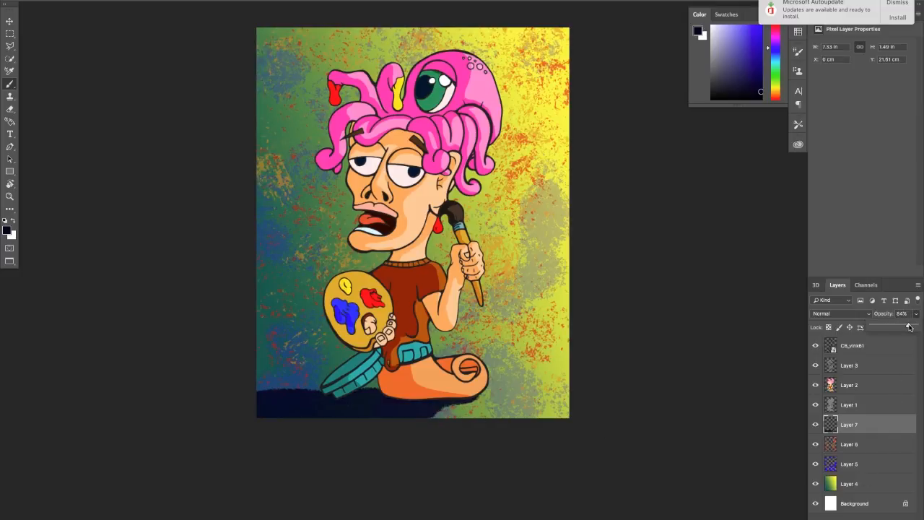
{"action": "left_click", "coordinate": [860, 517]}
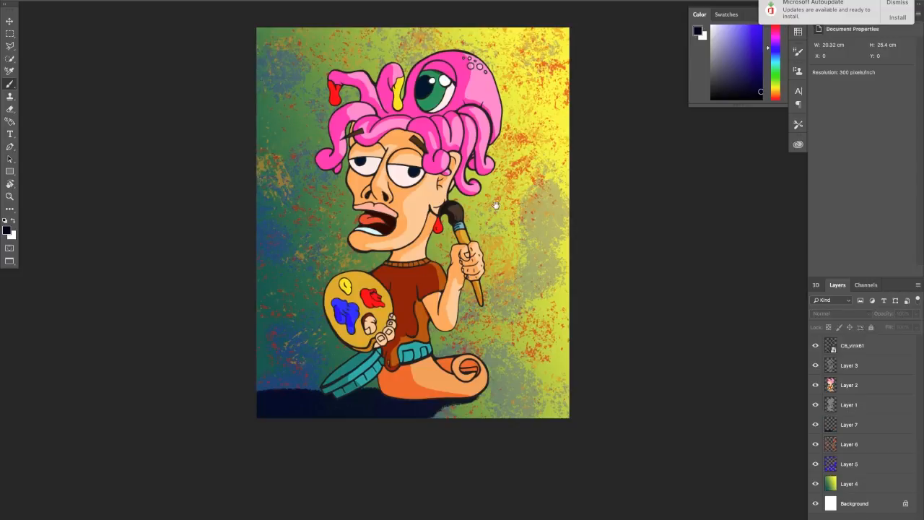
{"action": "mouse_move", "coordinate": [496, 206]}
{"action": "left_mouse_down"}
{"action": "mouse_move", "coordinate": [486, 211]}
{"action": "mouse_move", "coordinate": [499, 215]}
{"action": "left_mouse_up"}
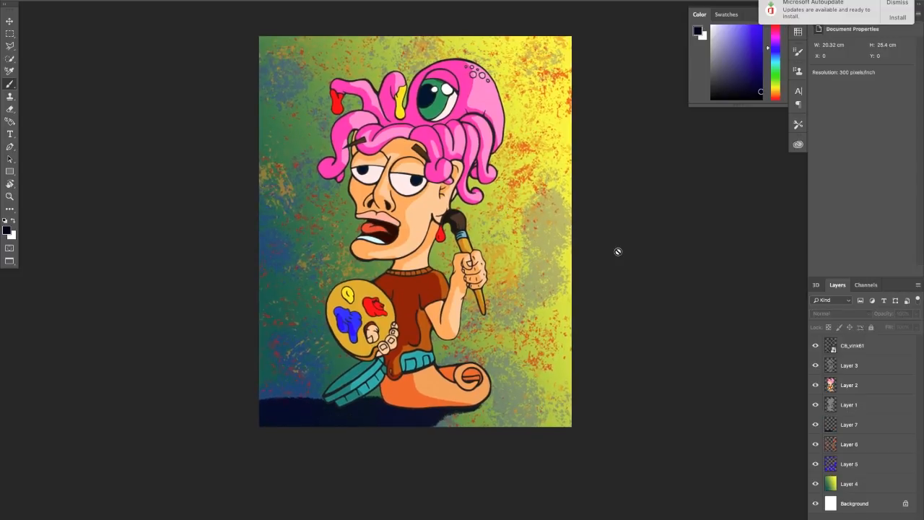